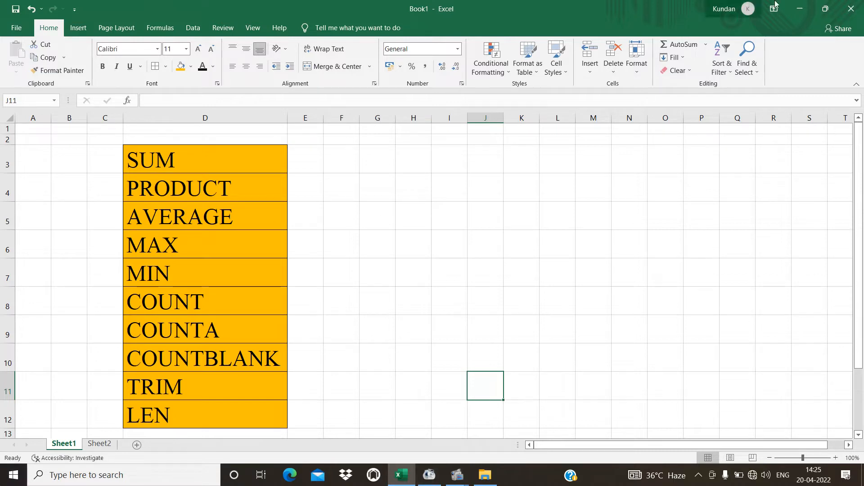
Switch to Sheet2 and examine the ENGLISH, SCIENCE and HINDI headers and the marks below them.
left_click(361, 261)
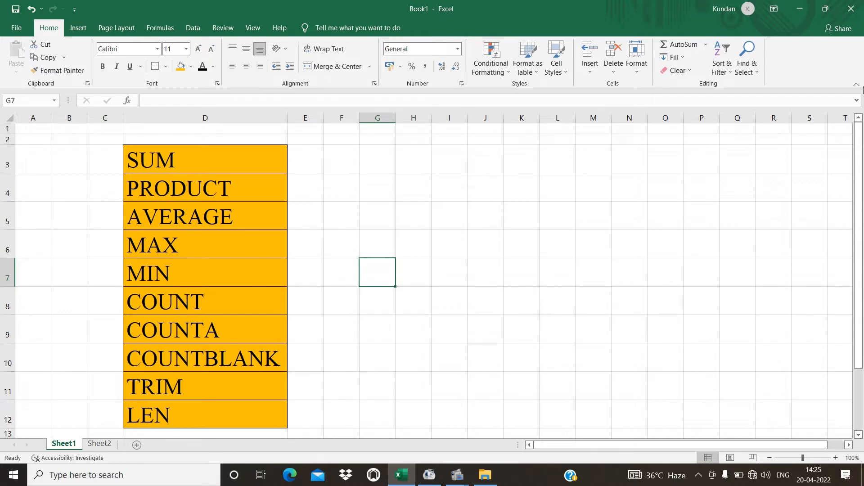
left_click(99, 444)
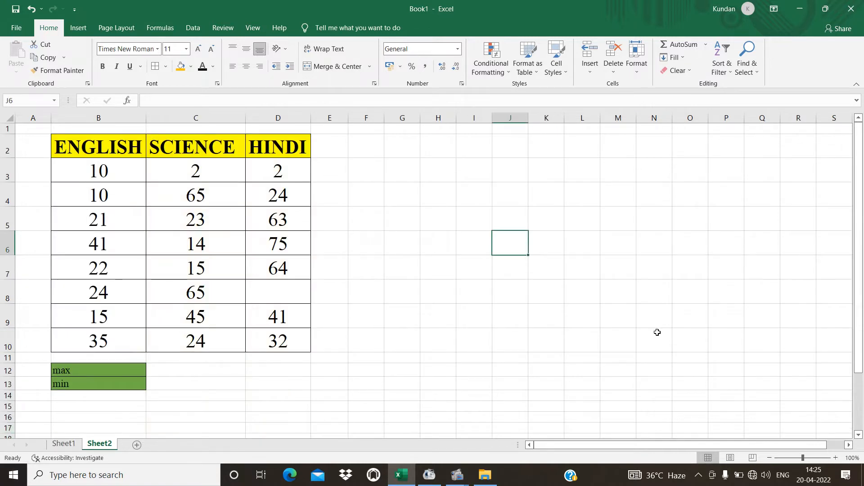
left_click(417, 308)
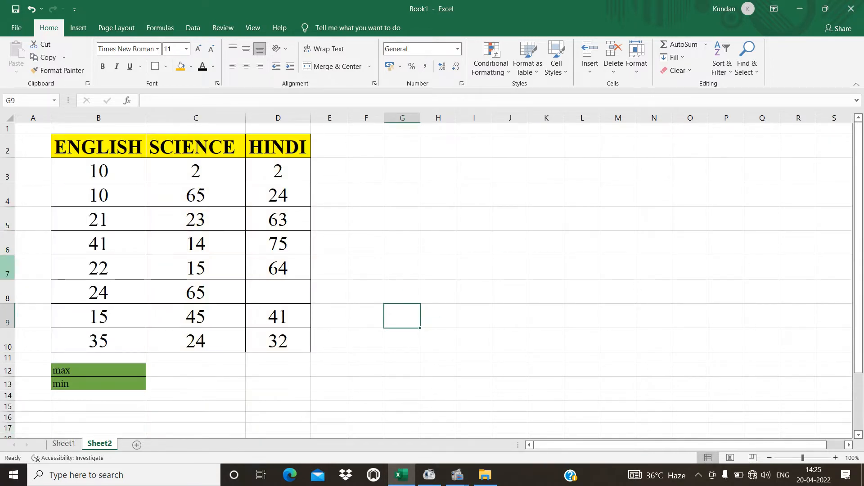
left_click(133, 156)
left_click_drag(184, 156, 163, 169)
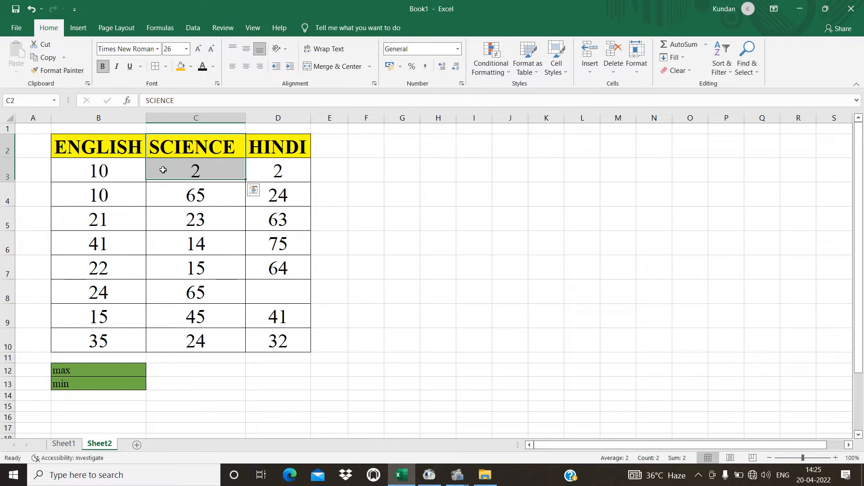
left_click_drag(125, 145, 355, 145)
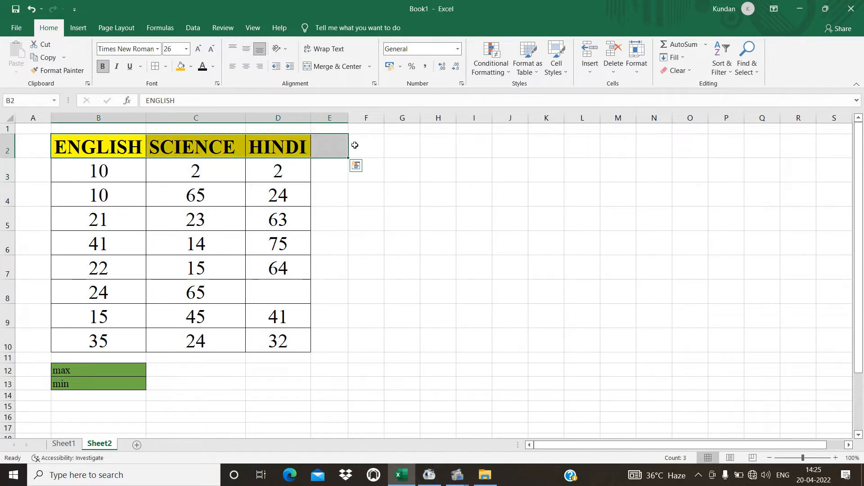
left_click(355, 145)
left_click_drag(122, 172, 146, 346)
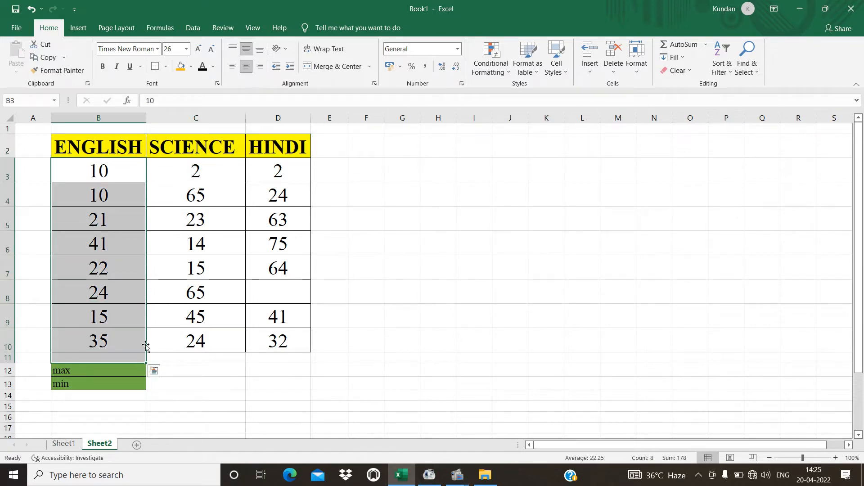
left_click_drag(118, 177, 123, 337)
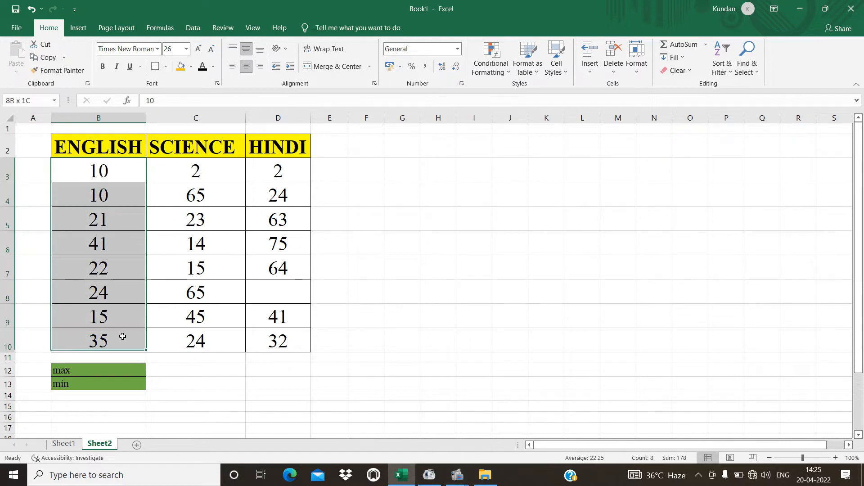
left_click_drag(228, 171, 235, 337)
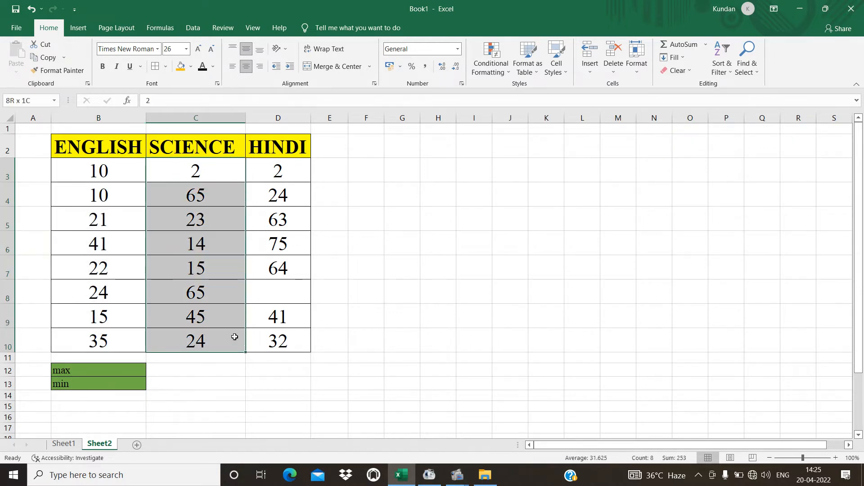
left_click_drag(299, 161, 300, 253)
left_click(326, 307)
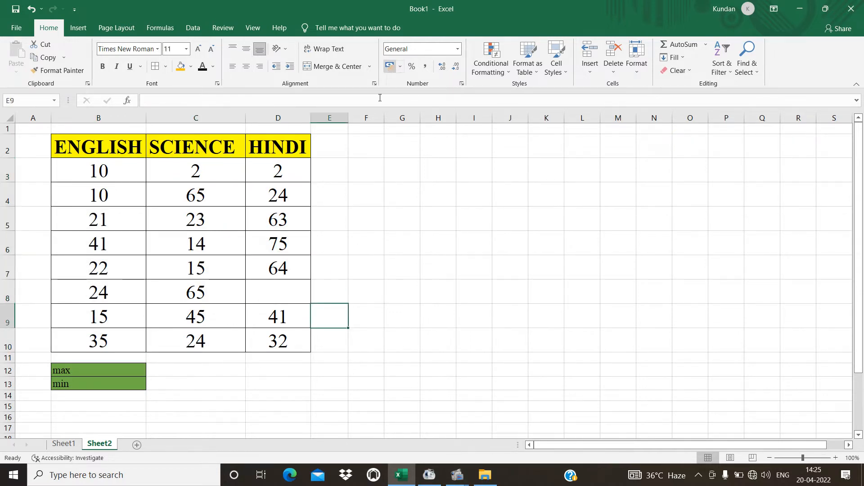
left_click(335, 174)
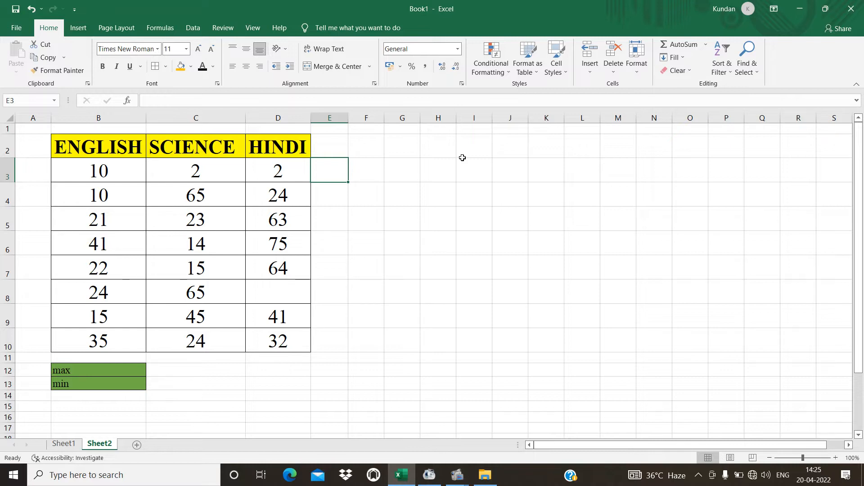
type("=")
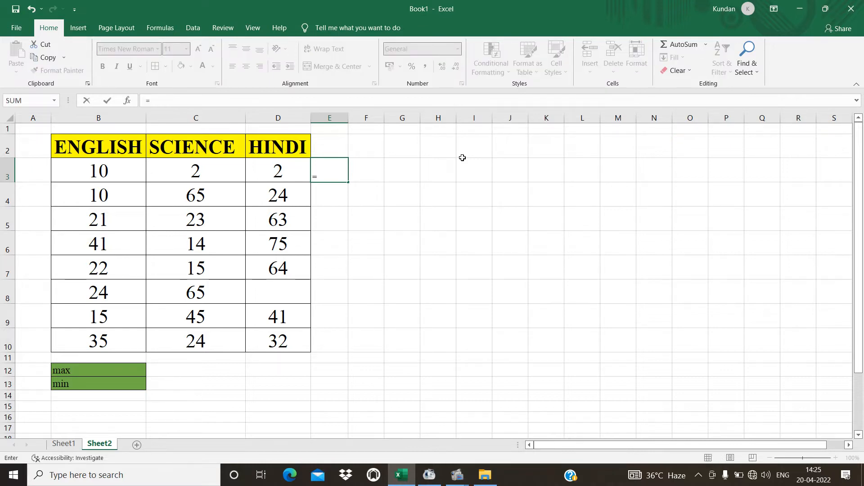
key("BackSpace")
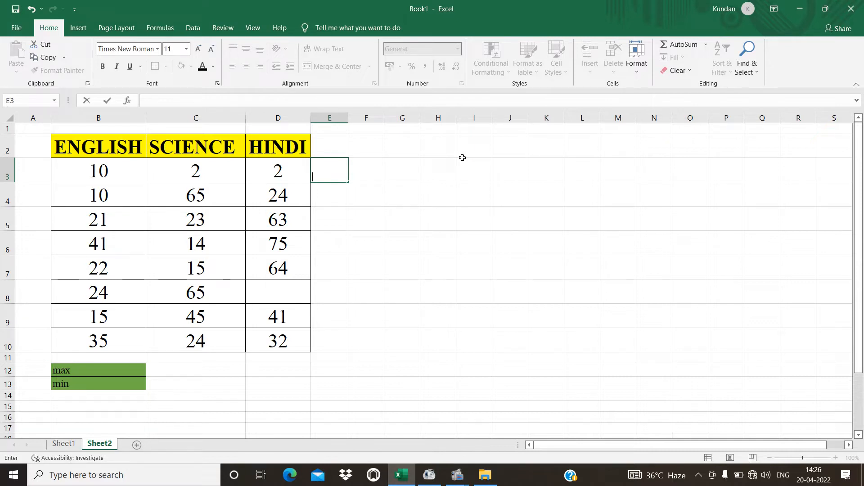
key("Escape")
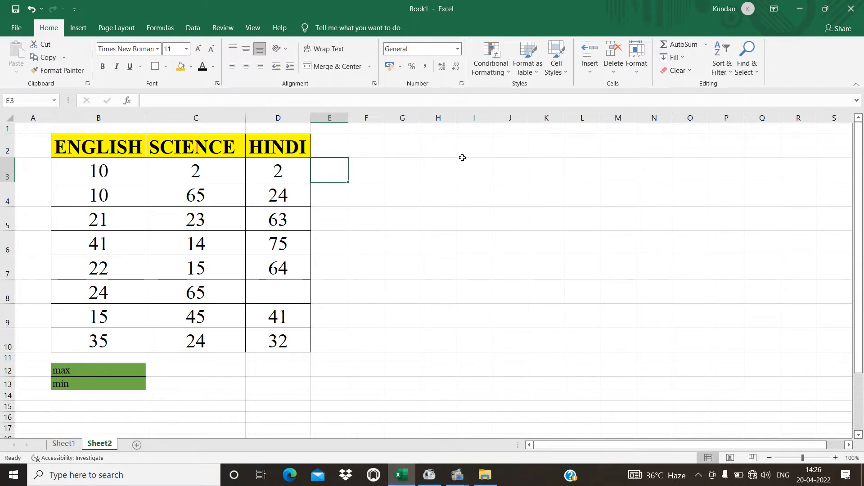
type("=")
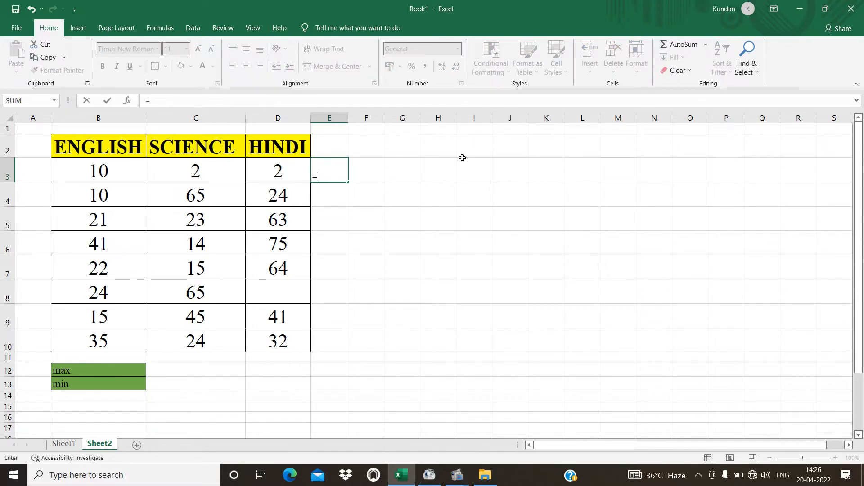
key("BackSpace")
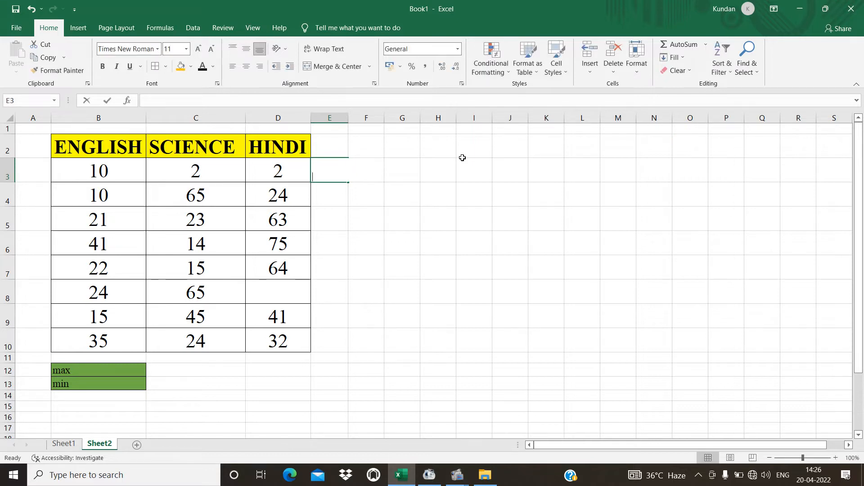
key("alt+equal")
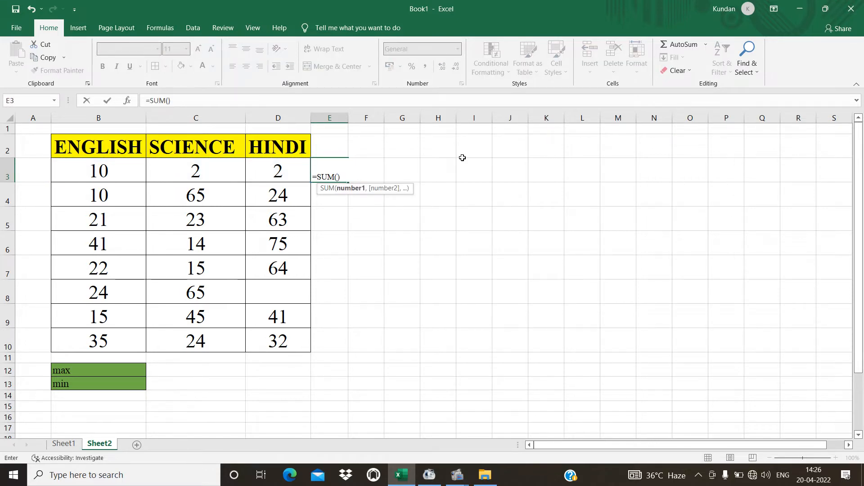
key("Escape")
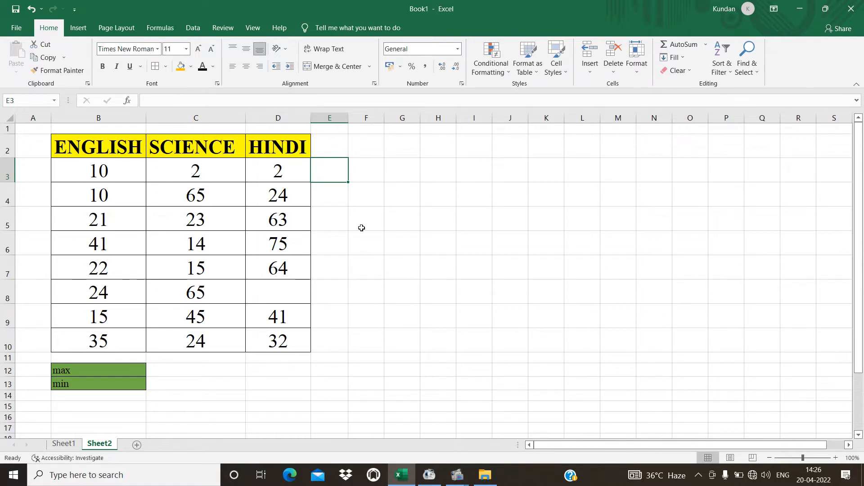
left_click(157, 199)
left_click_drag(119, 178, 292, 174)
left_click(340, 170)
left_click_drag(280, 168, 270, 370)
left_click(269, 370)
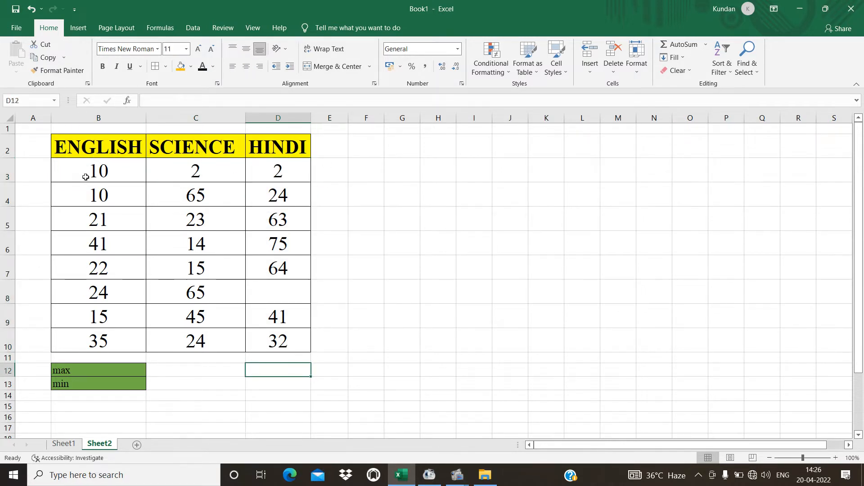
left_click_drag(85, 174, 261, 176)
left_click(323, 169)
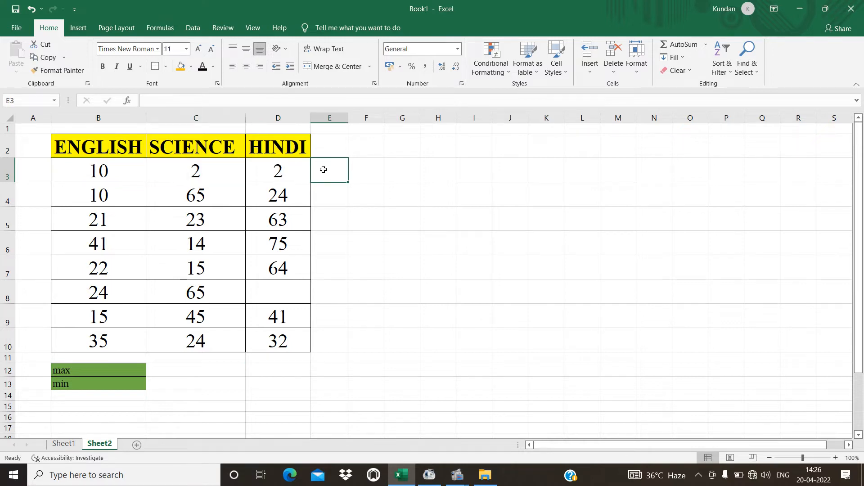
type("=")
key("BackSpace")
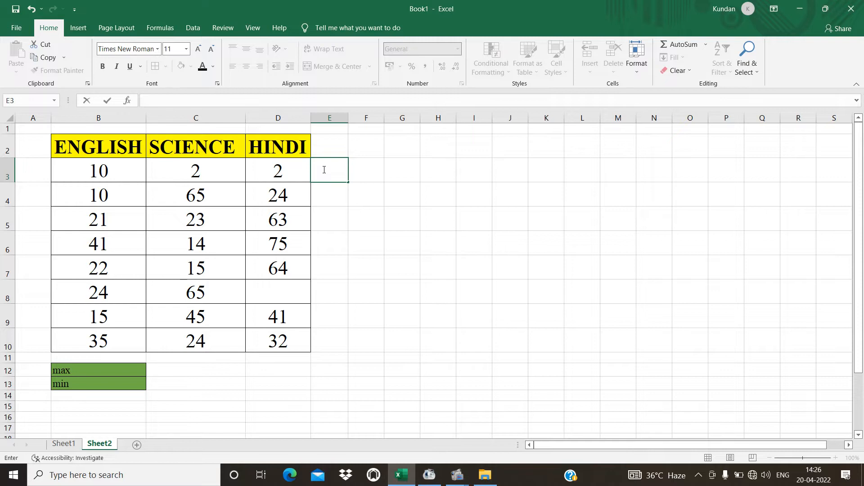
type("=")
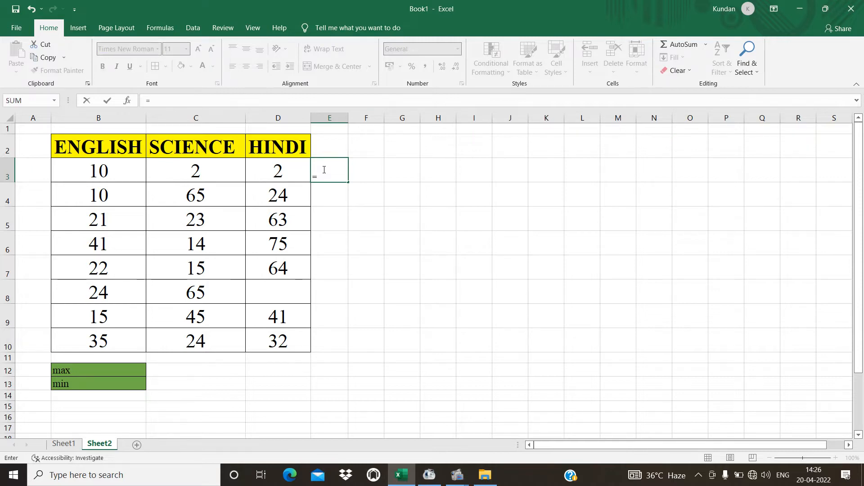
key("BackSpace")
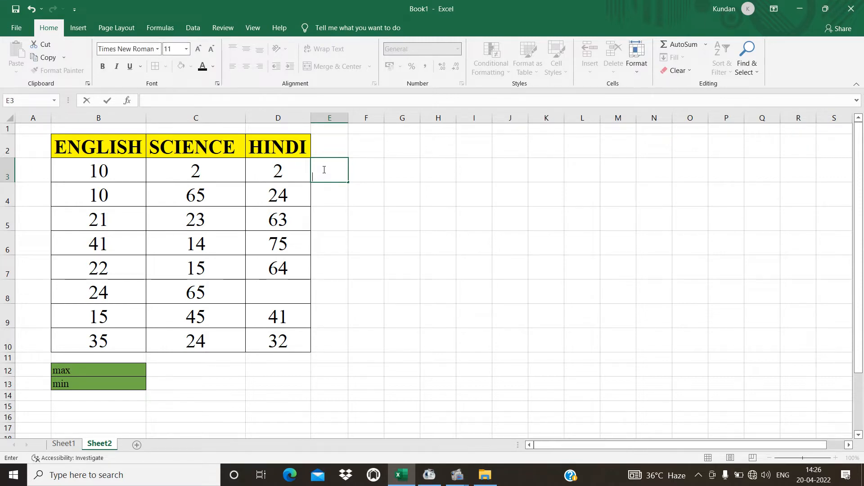
key("Escape")
Use AutoSum in cell E3 to total the first row of marks, B3:D3, and check the formula.
key("alt+equal")
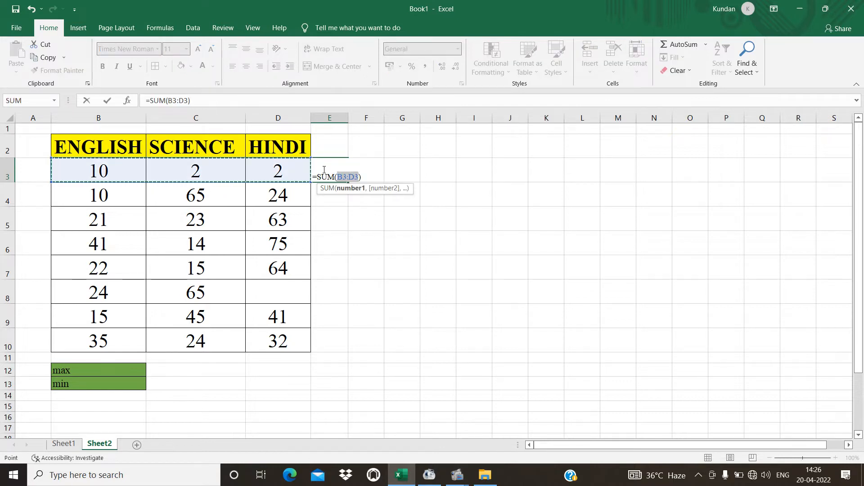
key("Return")
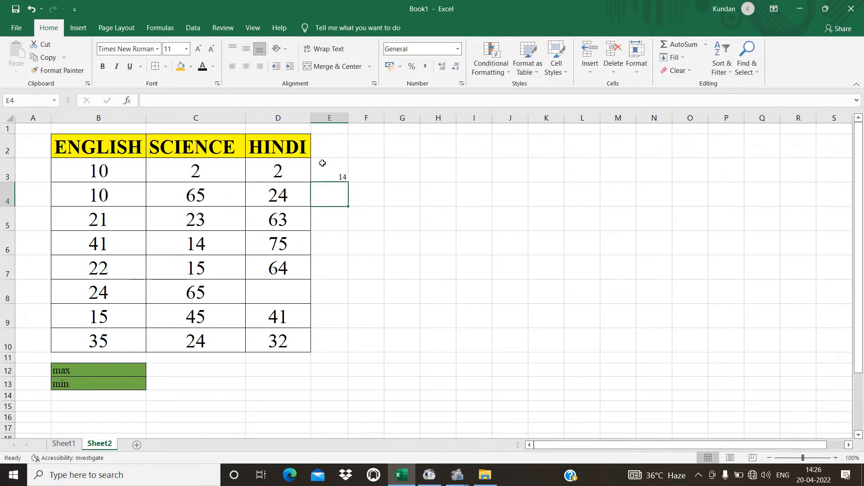
left_click_drag(119, 178, 278, 177)
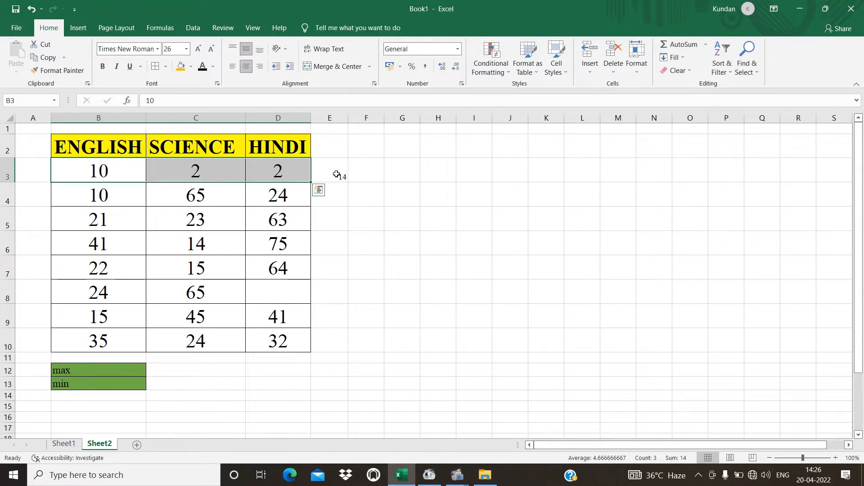
left_click(333, 173)
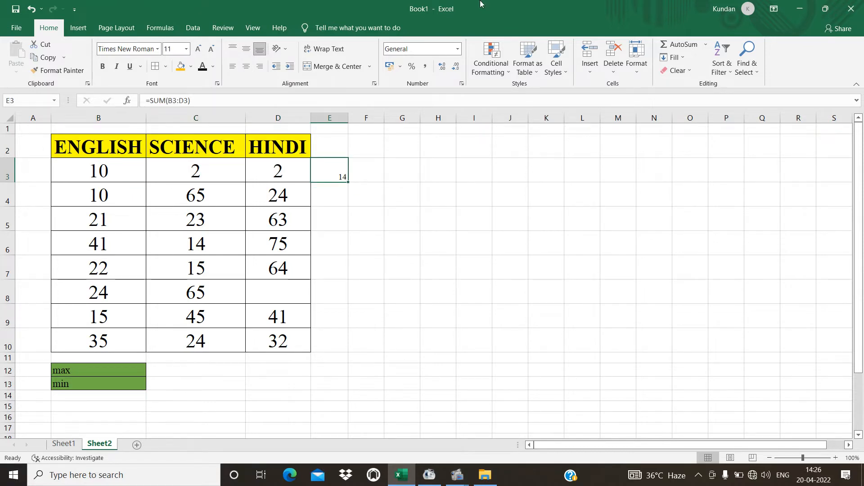
Set the font size of cells E3:F12 to 24.
left_click_drag(339, 171, 378, 374)
left_click(186, 49)
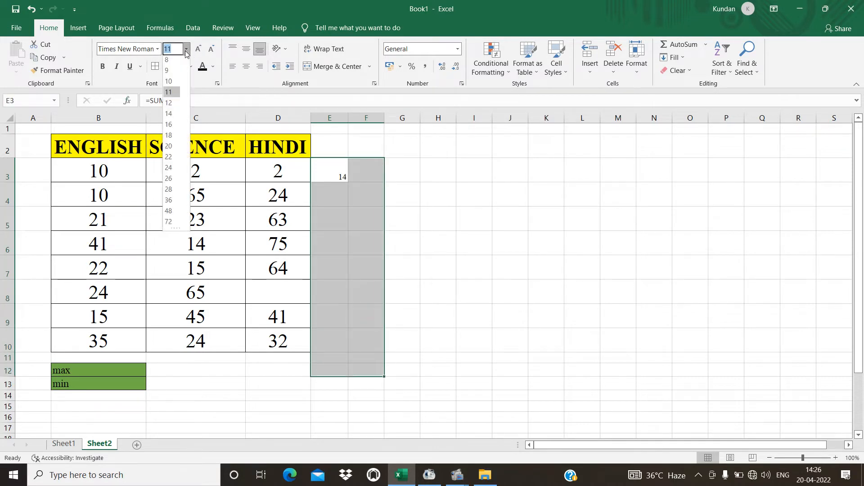
left_click(175, 171)
left_click(445, 185)
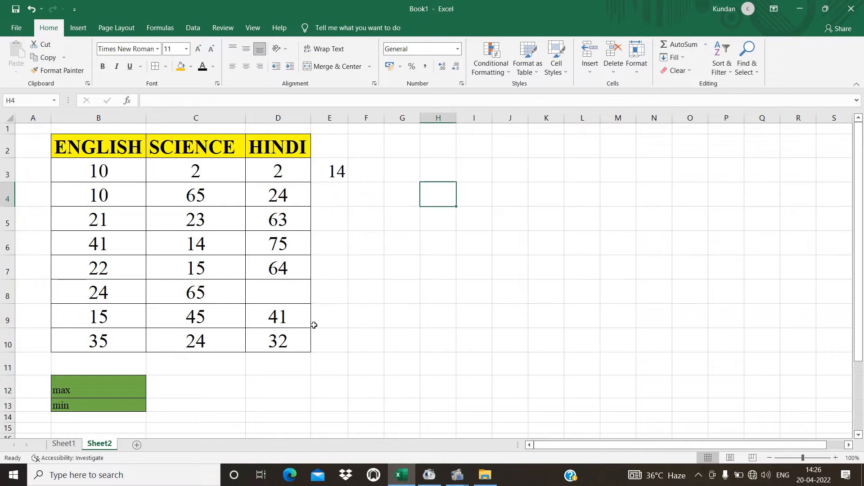
Use AutoSum in cell D11 below the HINDI marks with the suggested range D9:D10, and check the formula.
left_click_drag(279, 169, 283, 342)
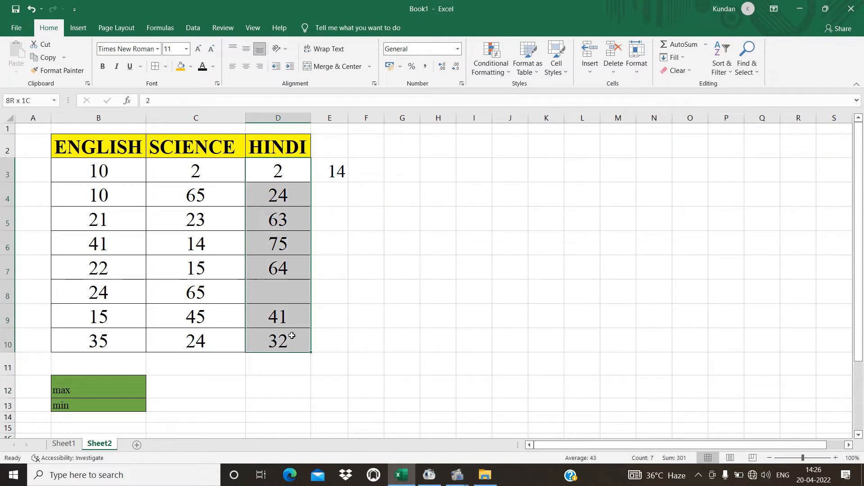
left_click(282, 364)
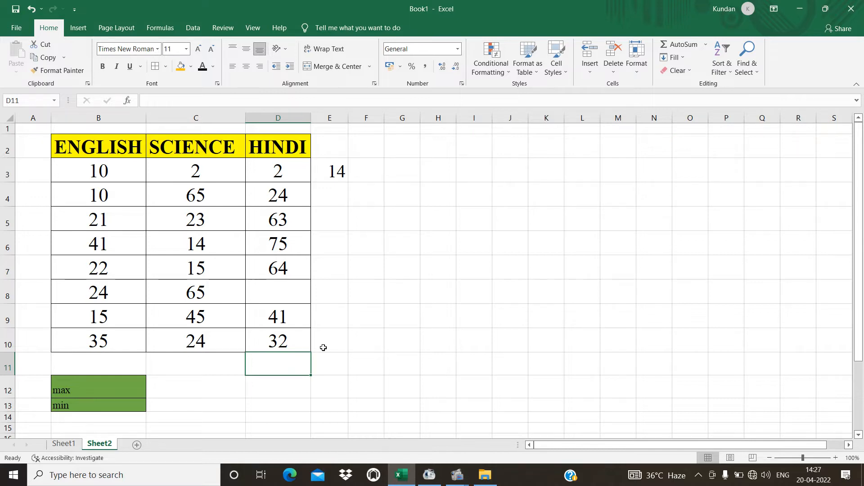
key("alt")
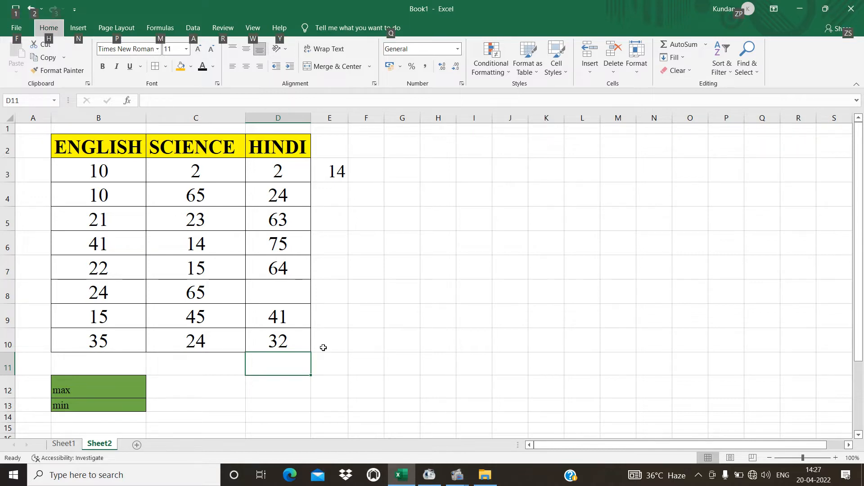
double_click(280, 369)
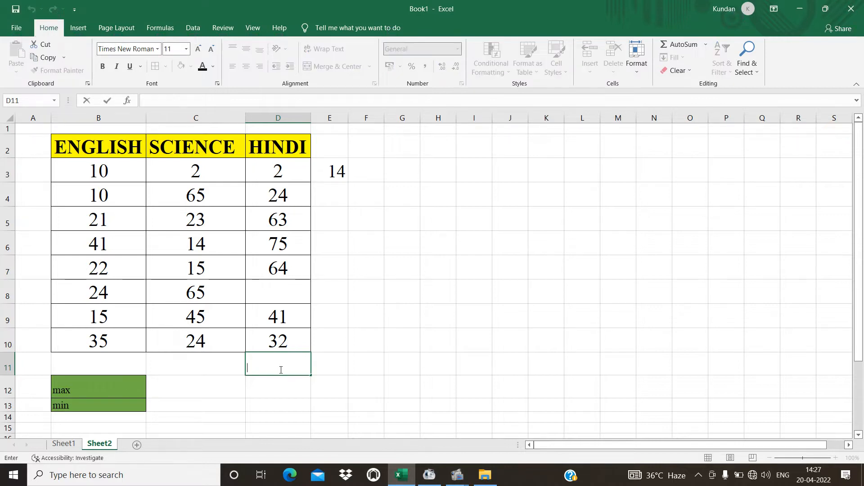
key("Escape")
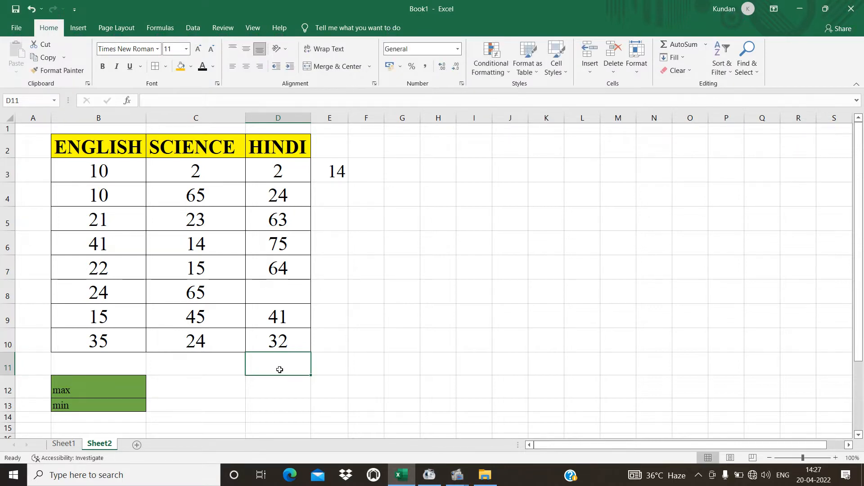
key("alt+equal")
key("ctrl+Return")
left_click(288, 170)
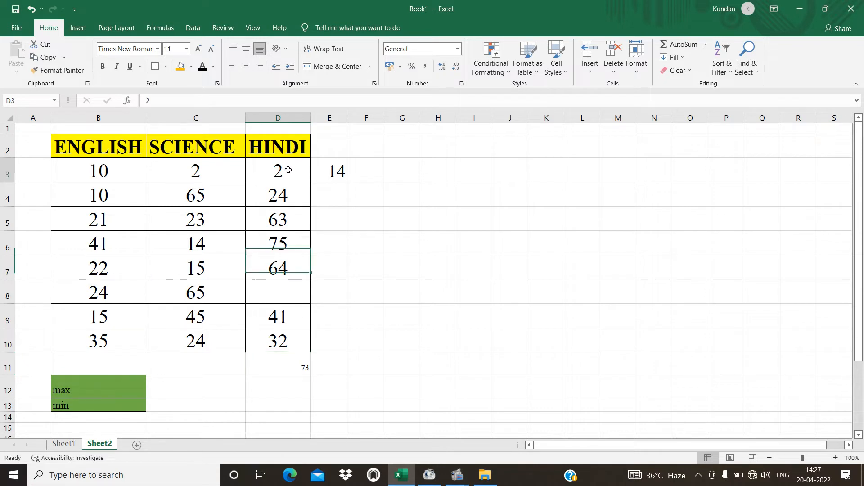
left_click_drag(288, 170, 280, 344)
left_click(299, 373)
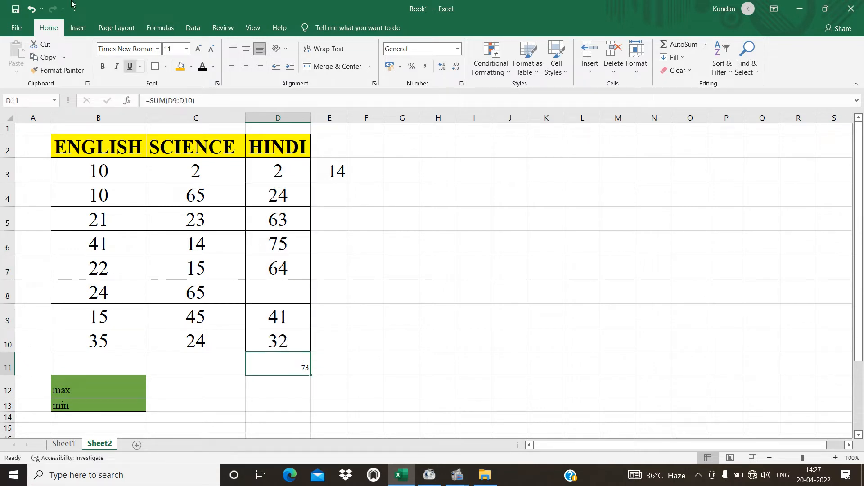
Set the font size of the HINDI total in cell D11 to 18.
left_click(186, 49)
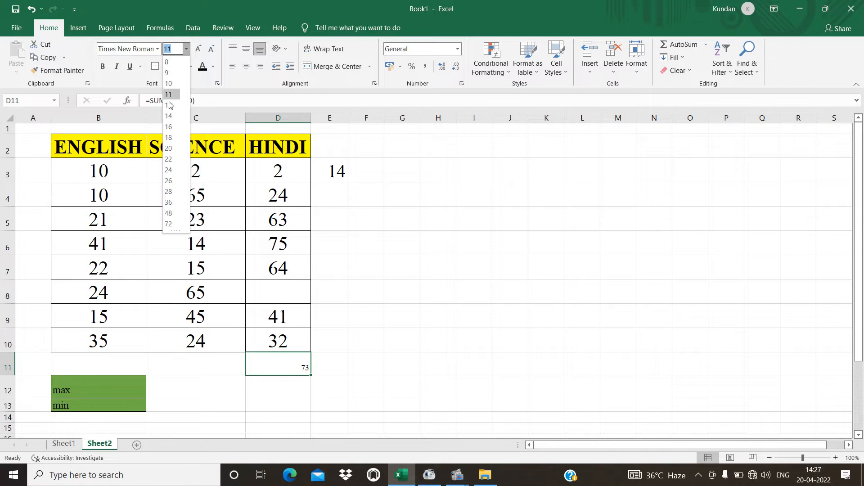
left_click(167, 140)
left_click(371, 261)
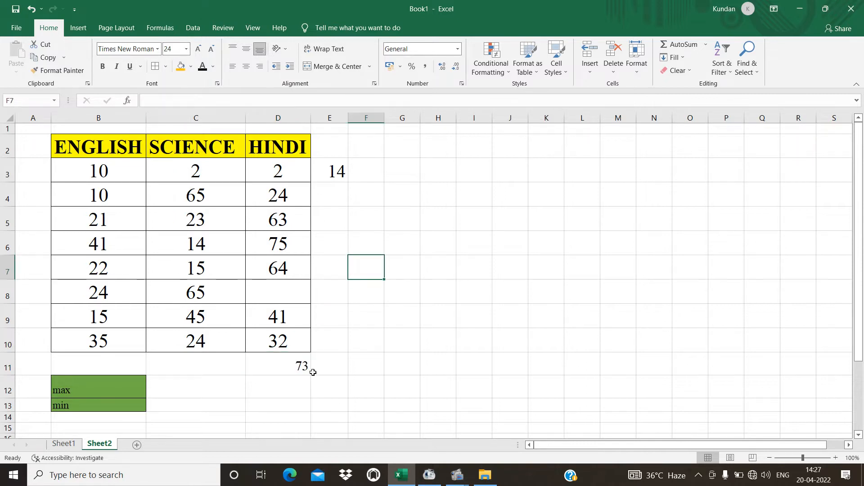
left_click_drag(305, 370, 317, 364)
Replace the row total in cell E3 with the plain entry B3+C3, without an equals sign.
left_click(332, 173)
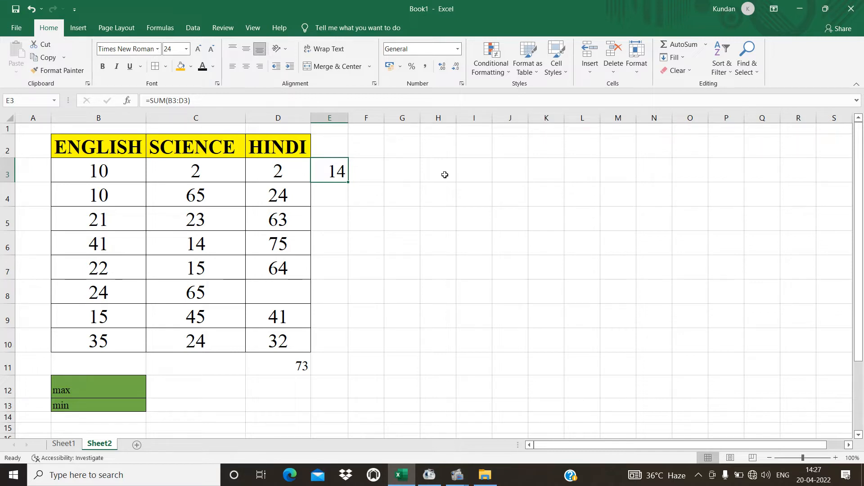
type("=")
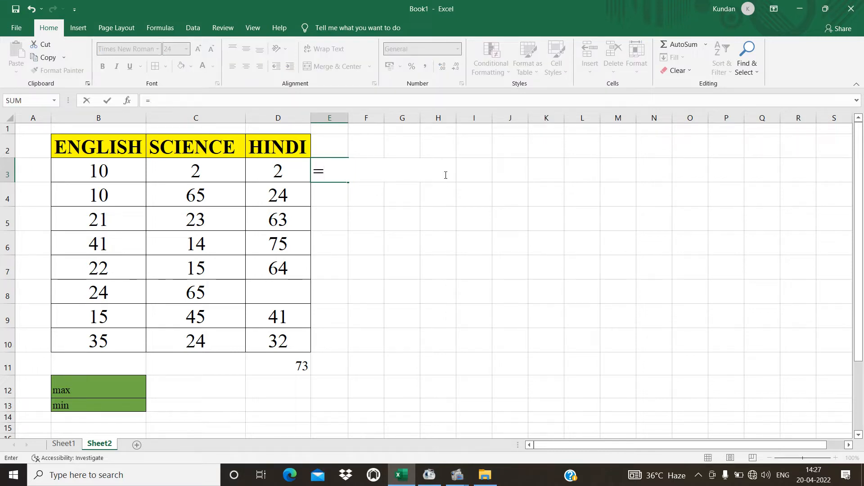
key("BackSpace")
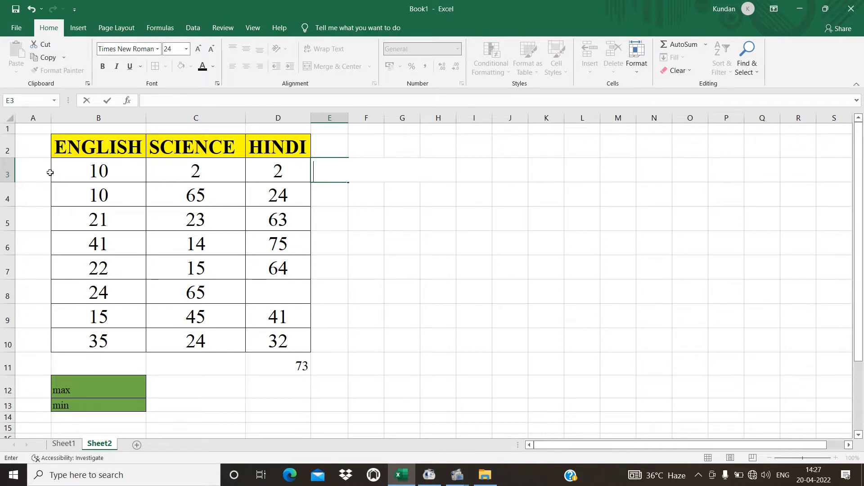
type("B3+")
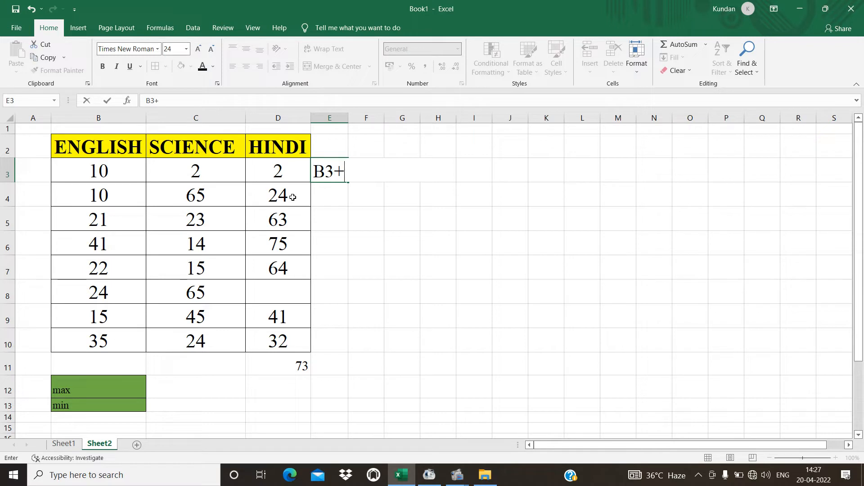
type("C3")
key("Return")
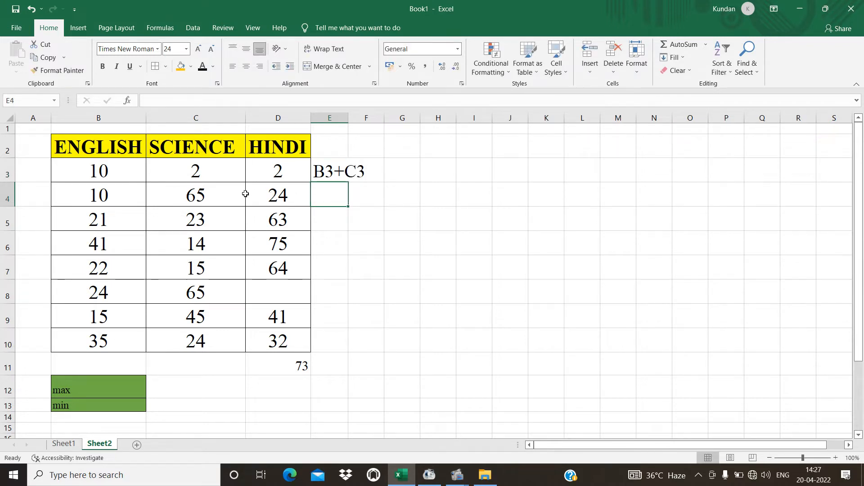
Add an equals sign before B3+C3 in cell E3 and highlight the cell references in the resulting formula.
double_click(318, 175)
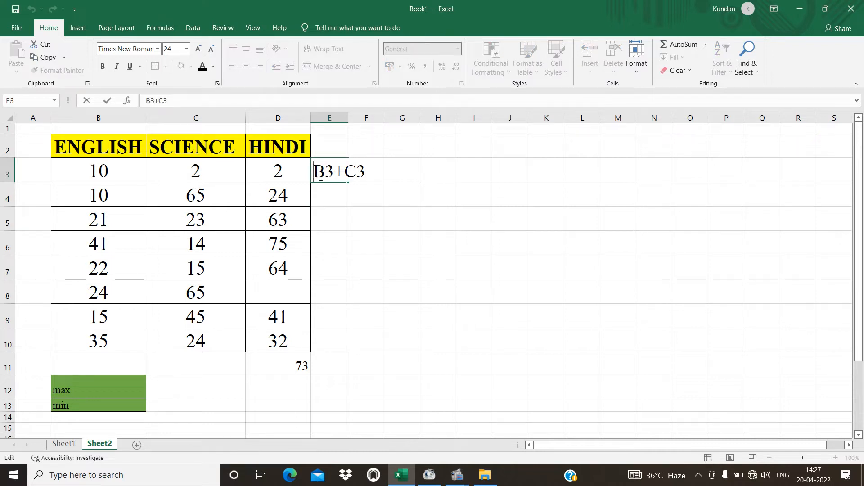
type("=")
key("Return")
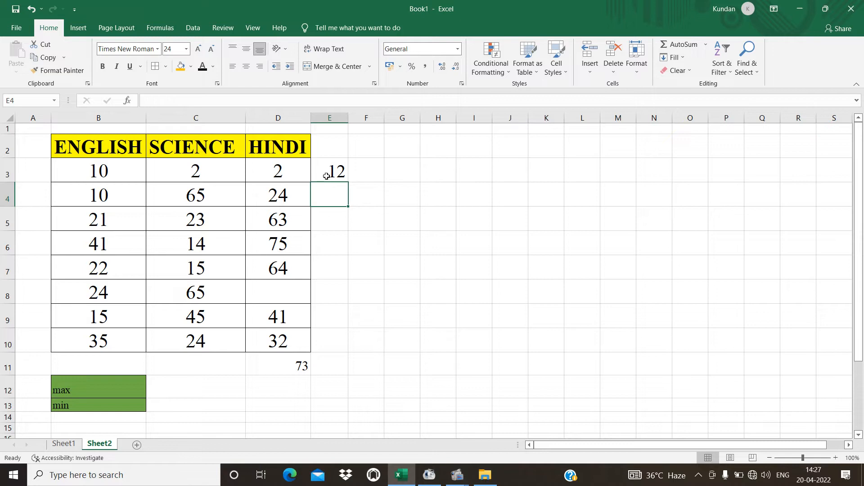
left_click(327, 176)
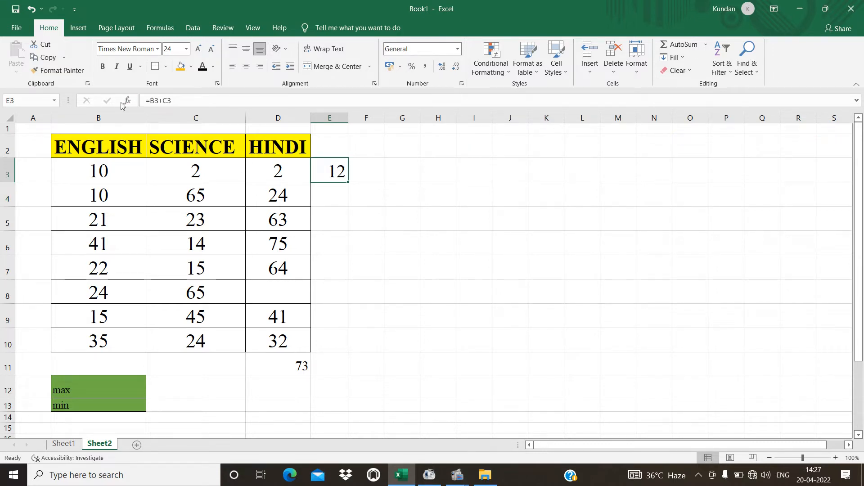
left_click(172, 101)
left_click_drag(173, 101, 150, 102)
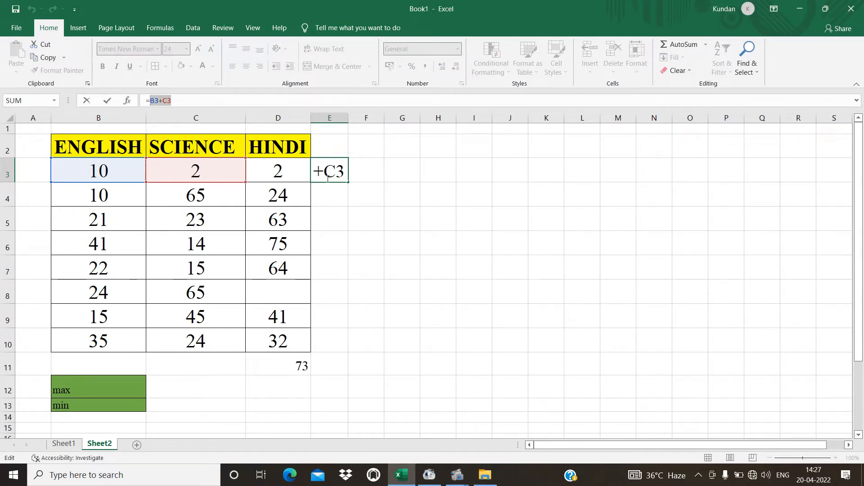
left_click(390, 190)
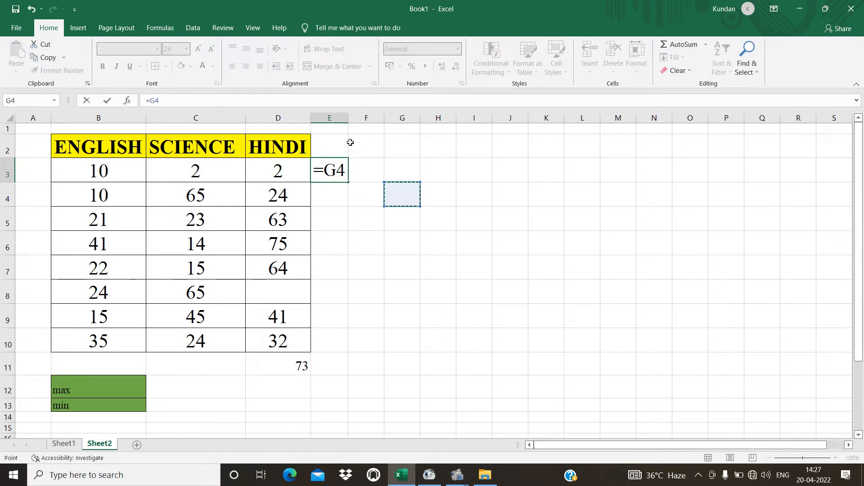
left_click(349, 120)
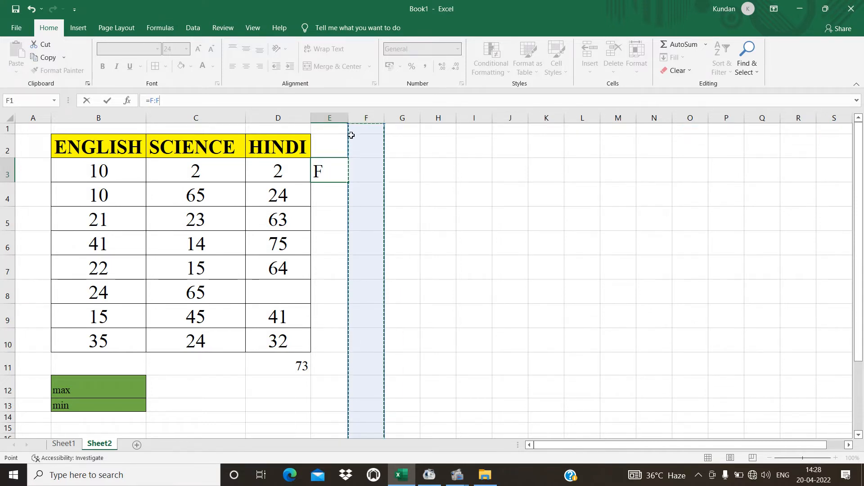
left_click(423, 150)
left_click(354, 119)
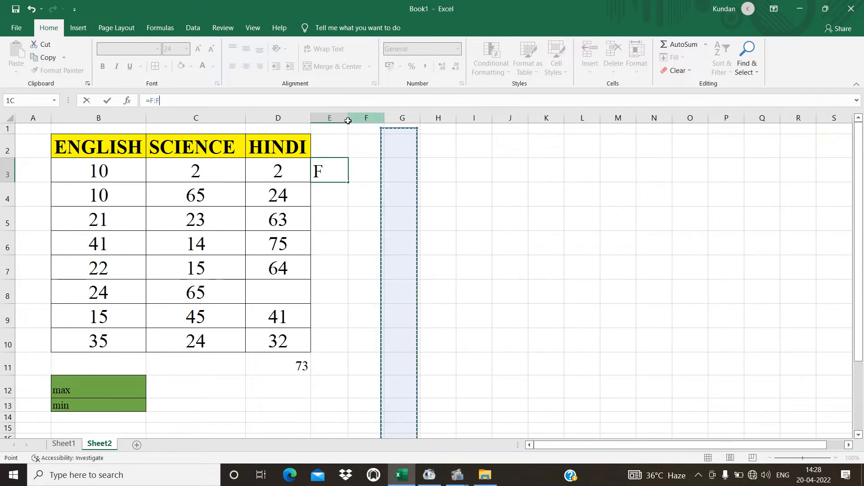
left_click(335, 121)
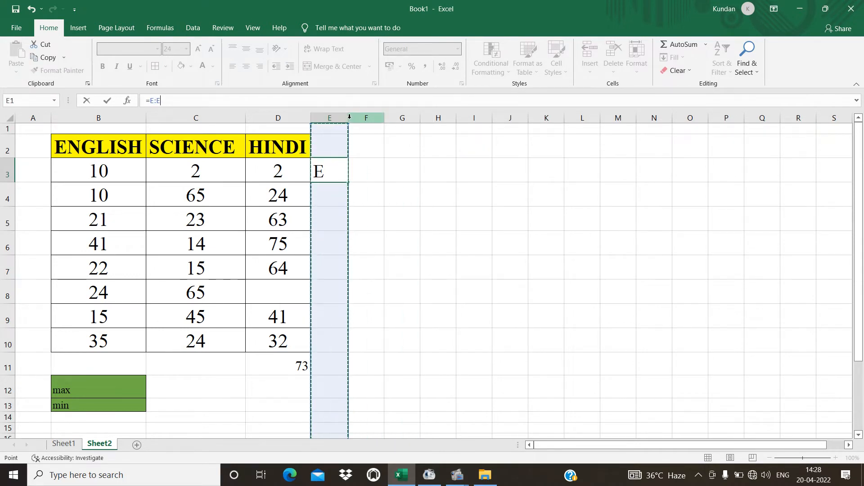
left_click(351, 117)
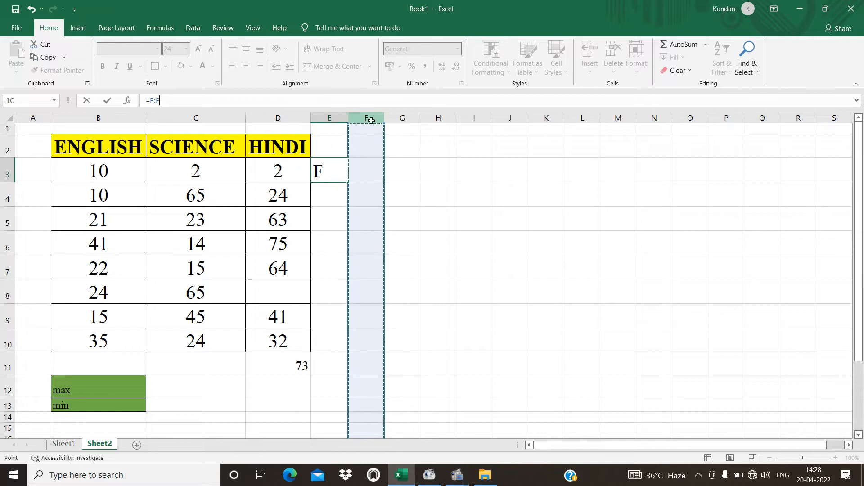
left_click(332, 136)
left_click(325, 172)
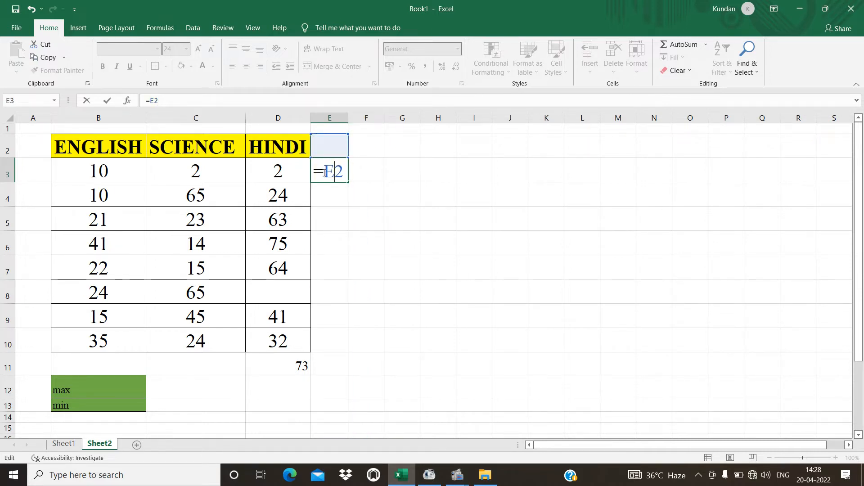
left_click(175, 101)
Clear cell E3 and enter the formula =B3+C3 to add the first ENGLISH and SCIENCE marks.
double_click(340, 171)
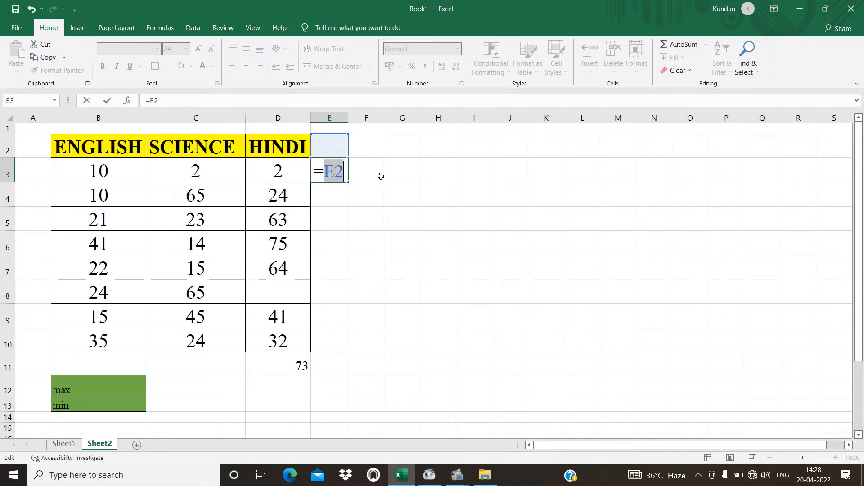
key("BackSpace")
key("BackSpace")
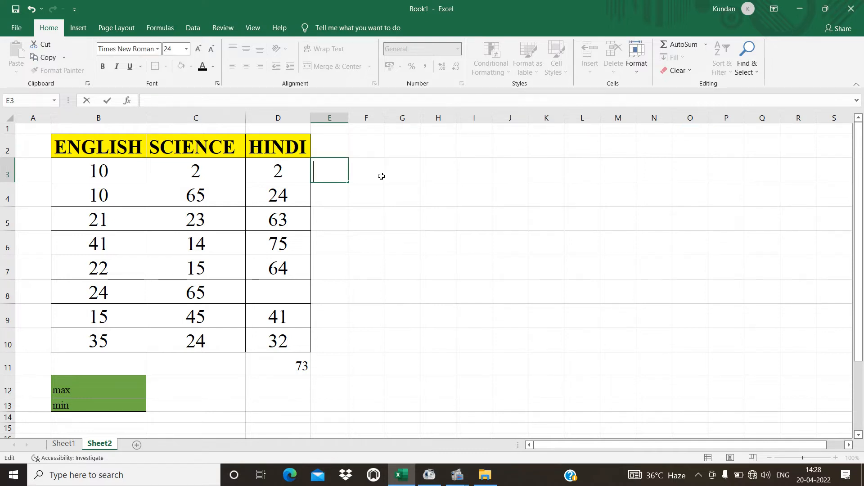
type("=")
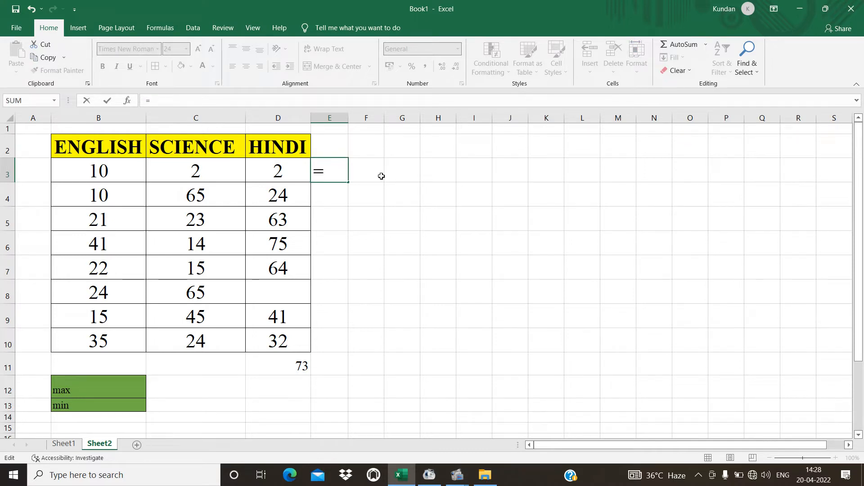
type("B3")
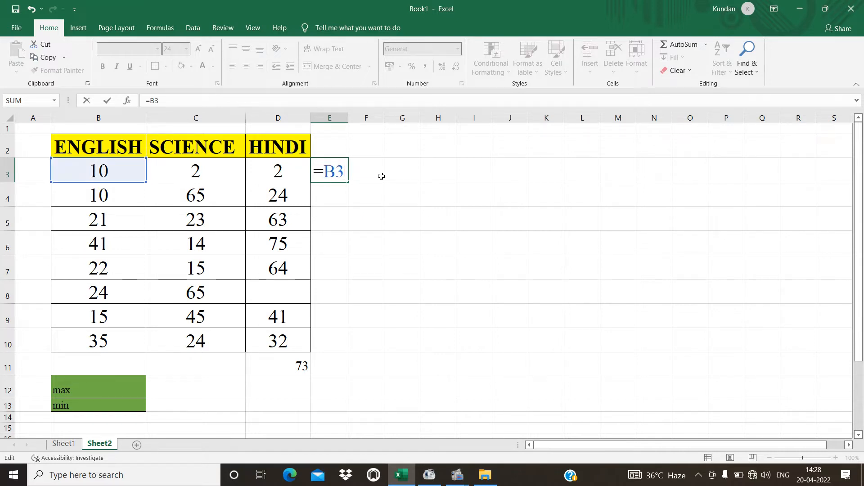
type("=")
key("BackSpace")
type("+")
type("3")
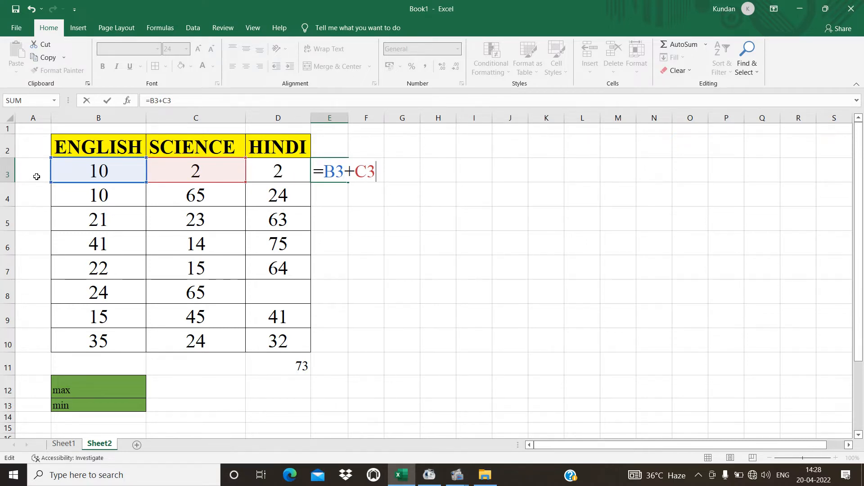
key("Return")
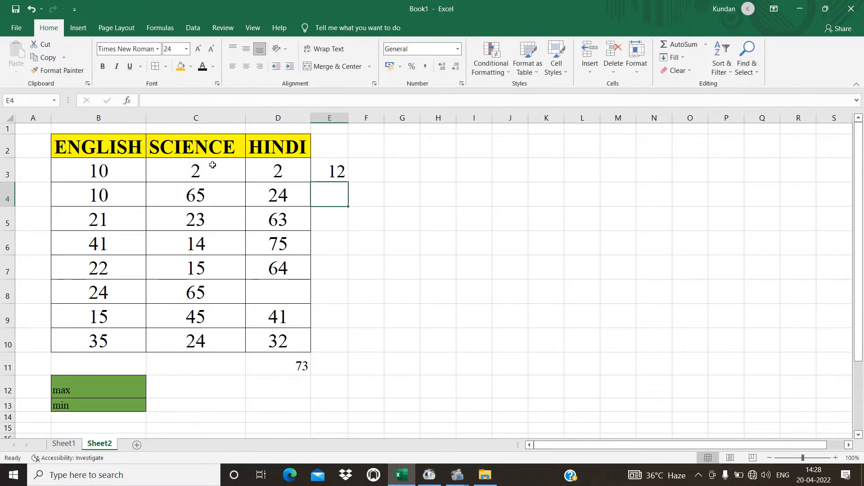
Compare marks B3:C3 with the addition formula in cell E3, leaving the formula as it is.
left_click_drag(137, 172, 177, 170)
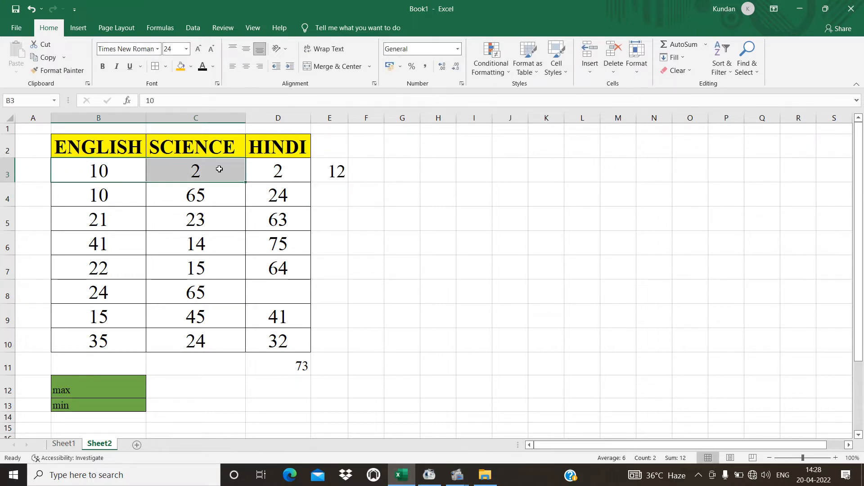
left_click(327, 171)
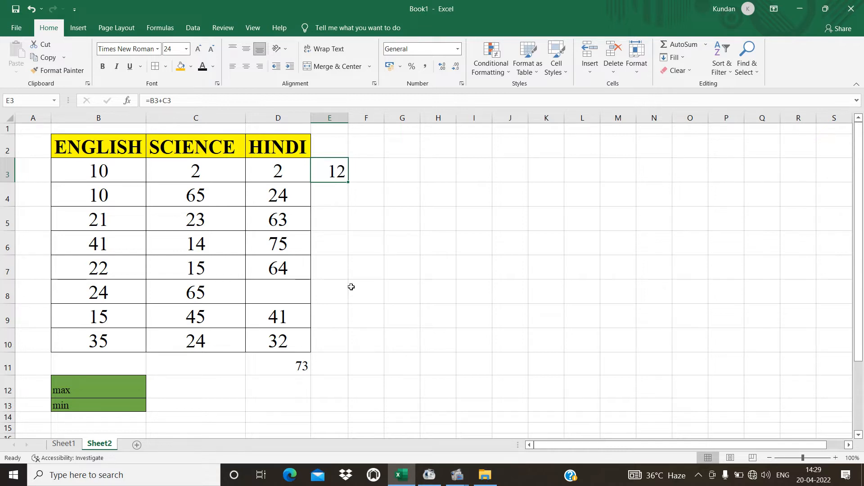
double_click(341, 168)
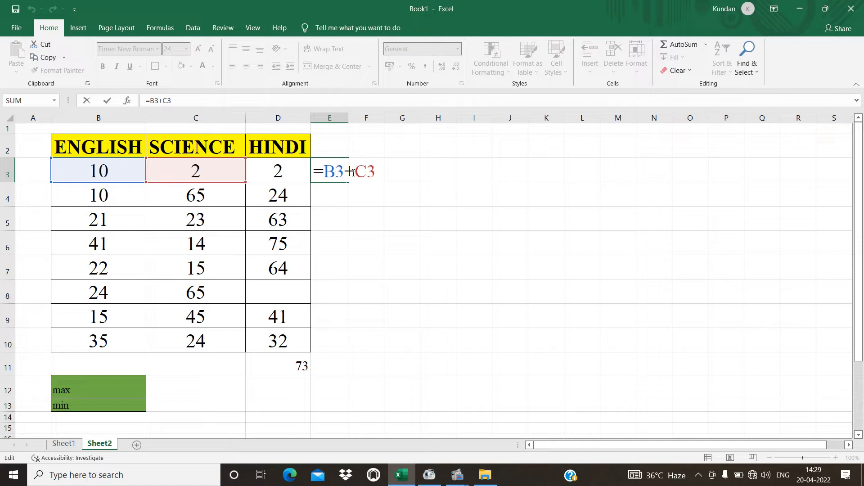
key("ctrl+Return")
double_click(334, 172)
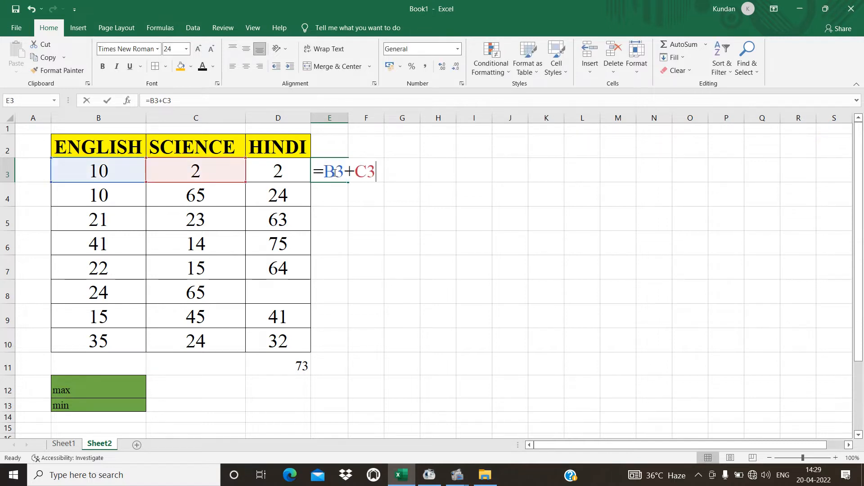
key("Delete")
key("Escape")
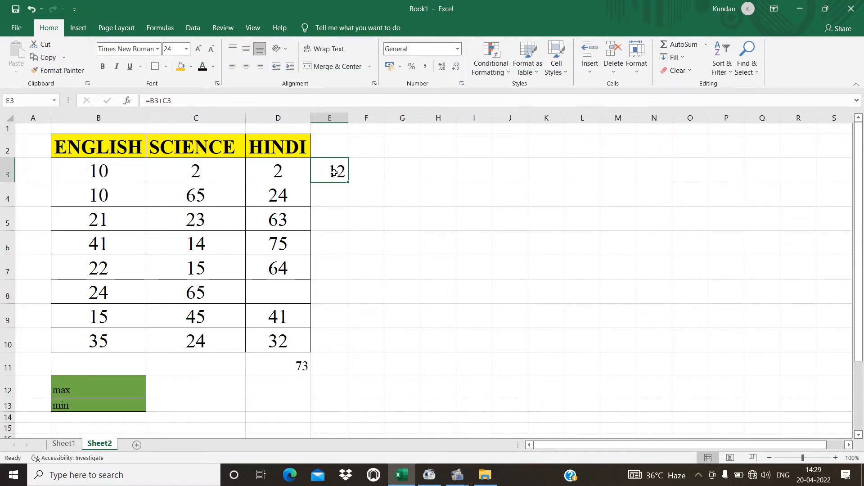
Replace the content of cell E3 with a SUM function over the range B3:C3.
key("Delete")
type("=")
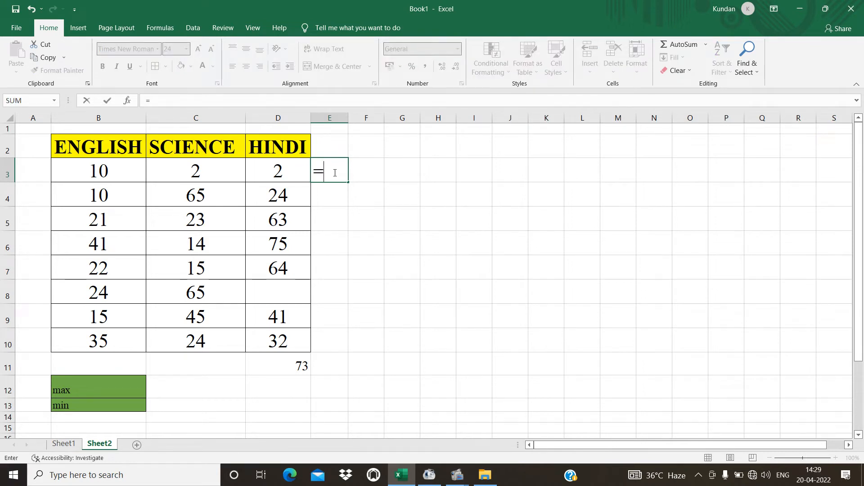
type("SUM(")
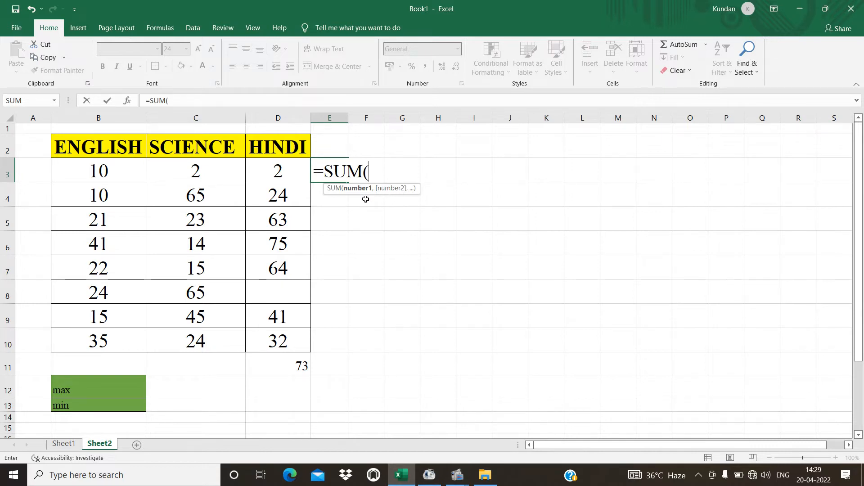
left_click(121, 174)
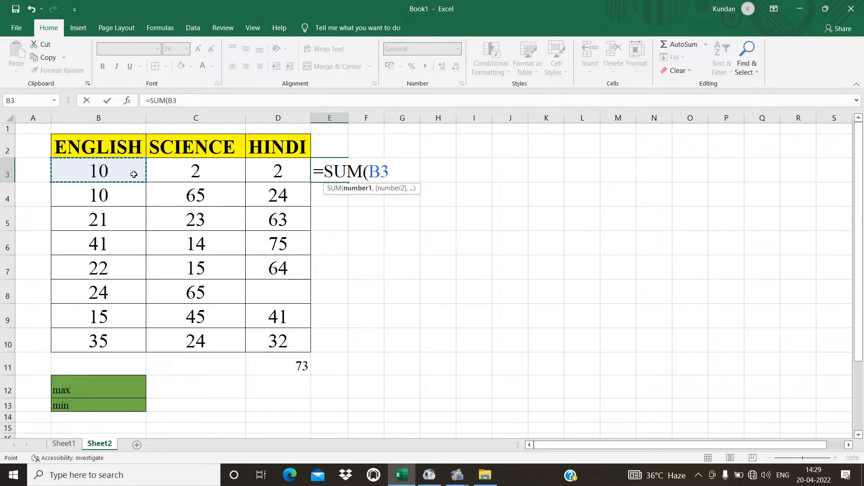
key("F8")
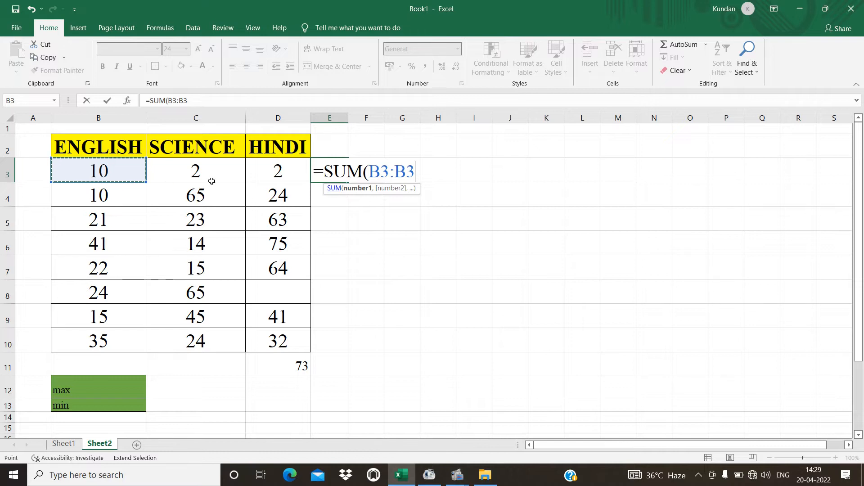
key("BackSpace")
key("BackSpace")
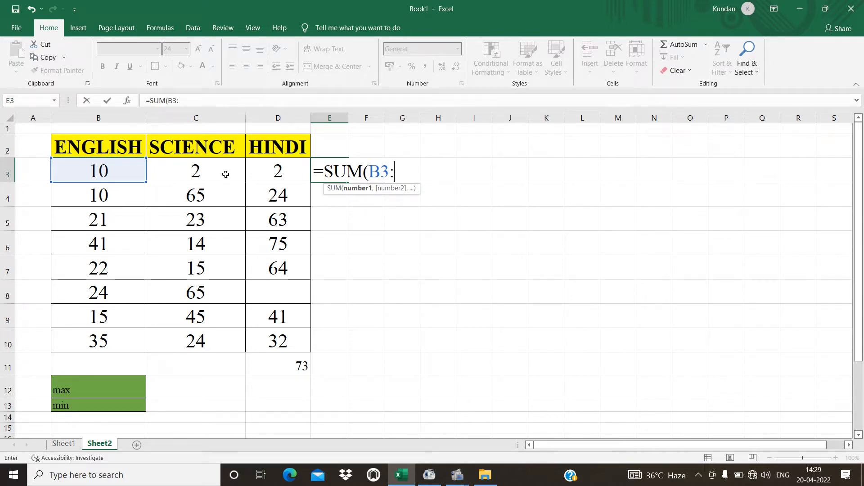
left_click(227, 174)
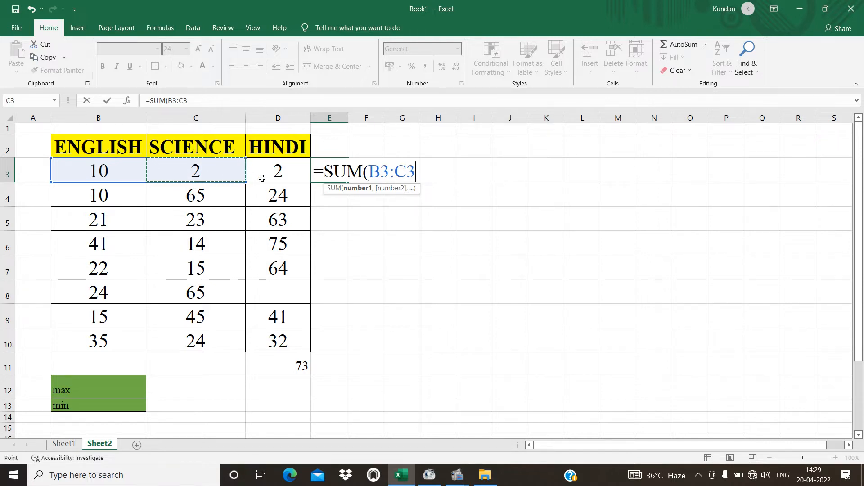
key("Return")
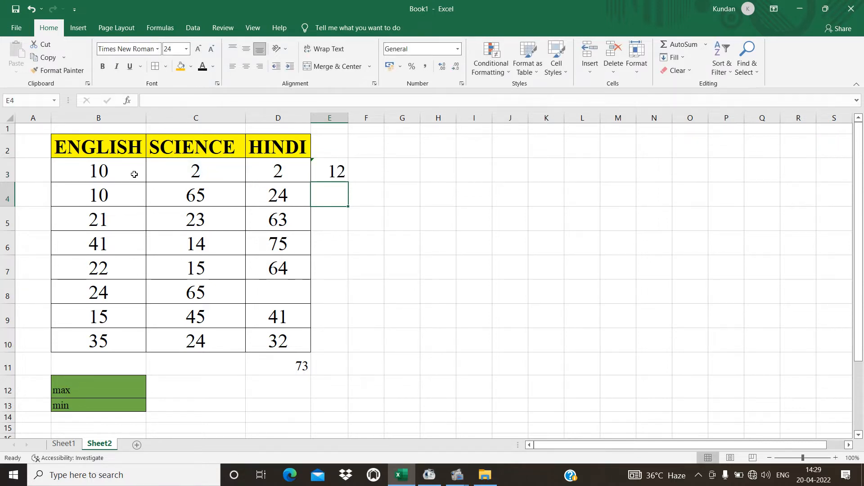
Replace the formula in cell E3 with =SUM(B3:D3) to add the first row's ENGLISH, SCIENCE and HINDI marks.
left_click(134, 174)
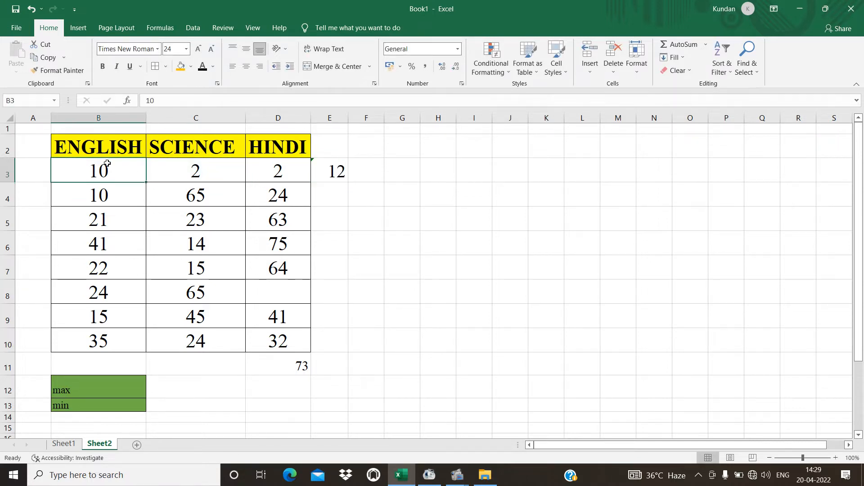
left_click(209, 180)
left_click(338, 171)
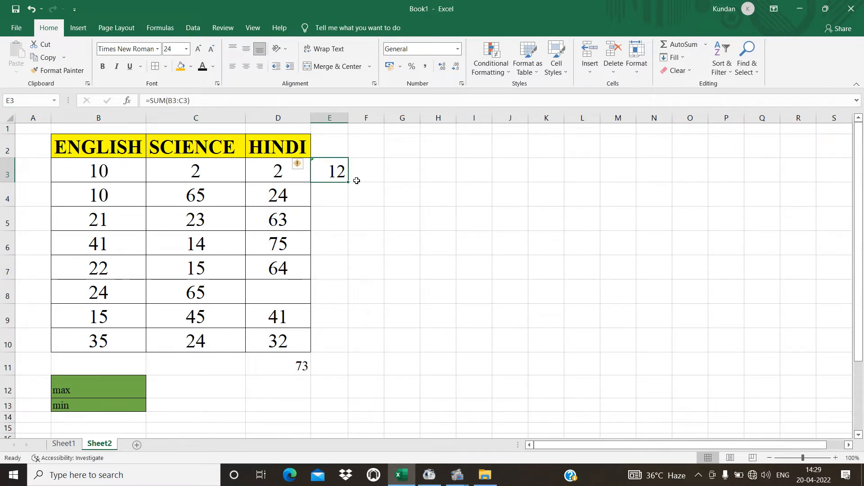
type("=SU")
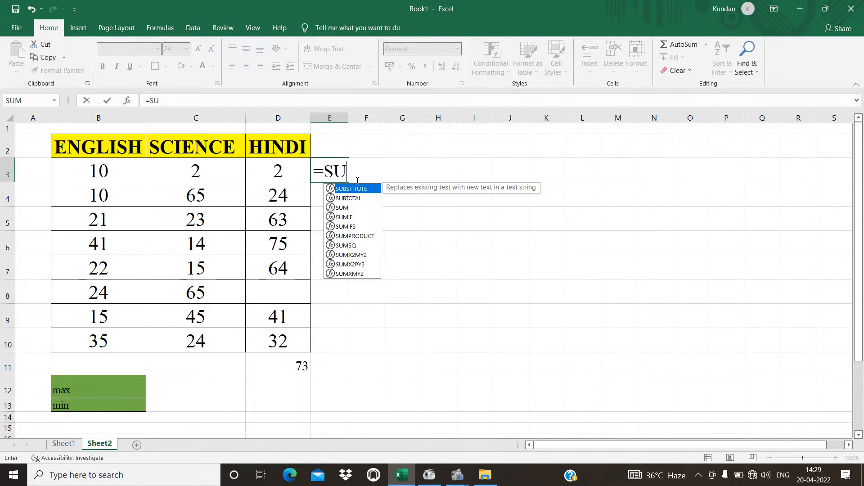
type("M(")
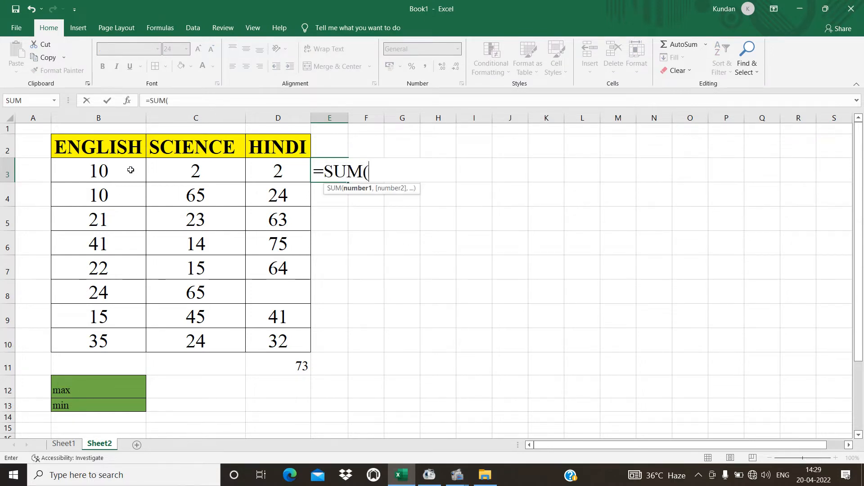
left_click_drag(130, 170, 170, 182)
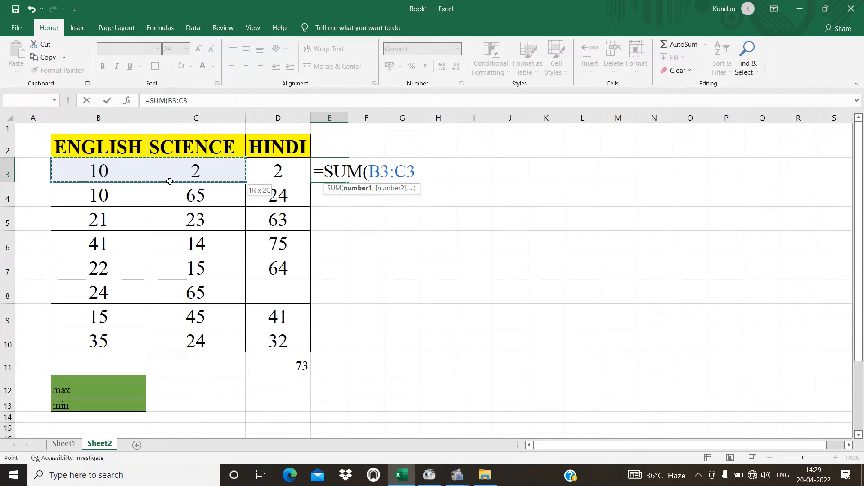
left_click_drag(170, 182, 277, 170)
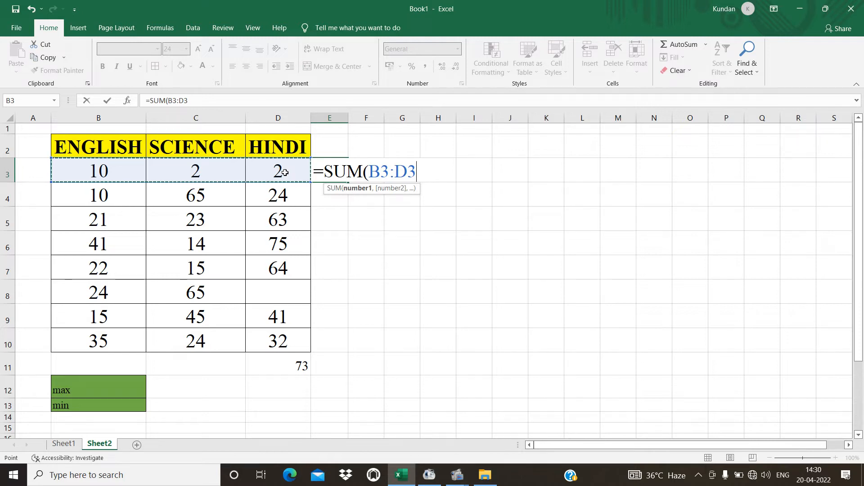
key("Return")
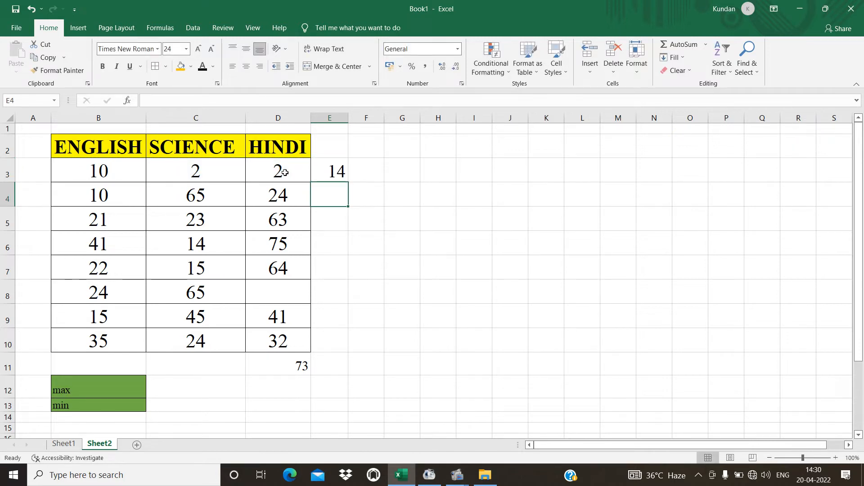
left_click(327, 175)
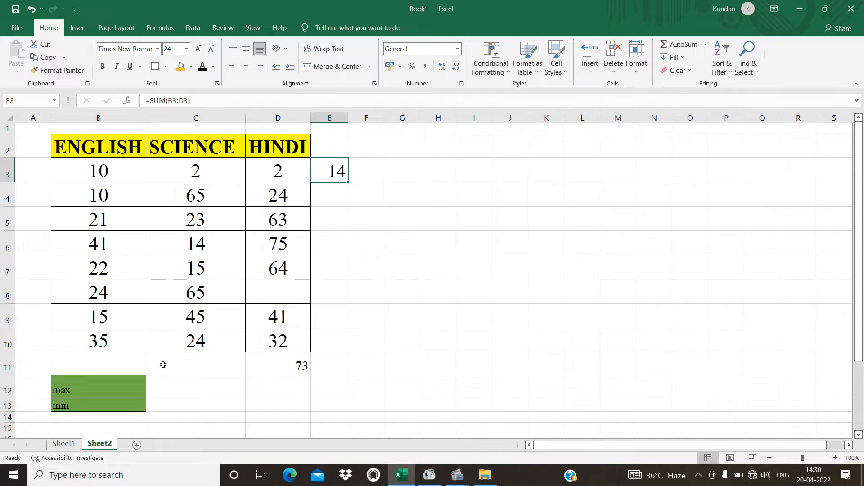
Enter a SUM formula over C3:C10 in cell C11 to total the SCIENCE marks.
left_click_drag(200, 172, 206, 363)
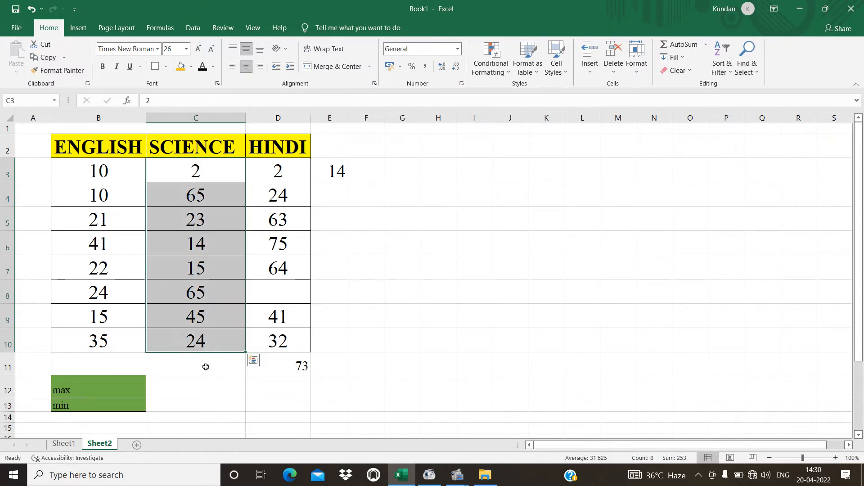
left_click(202, 364)
type("=")
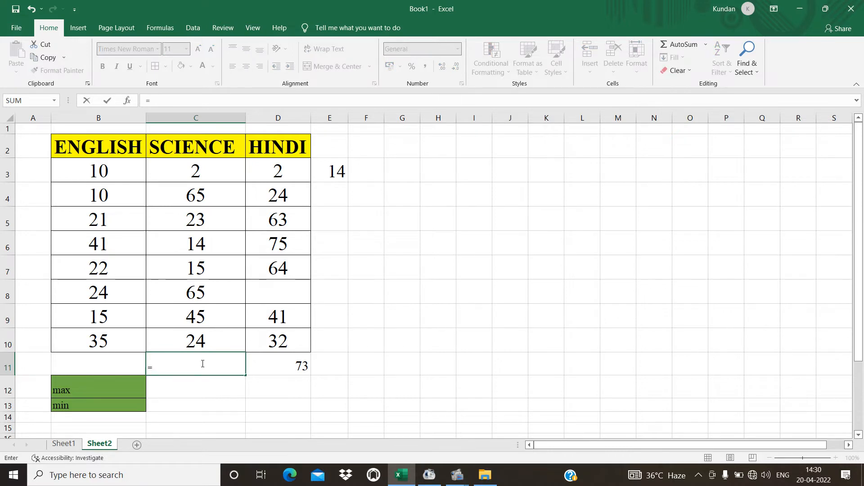
type("SUM(")
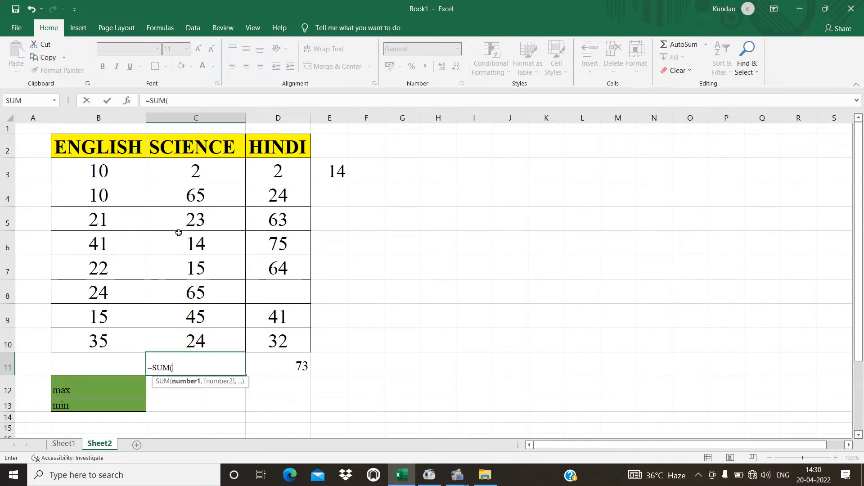
left_click_drag(176, 180, 210, 348)
key("Return")
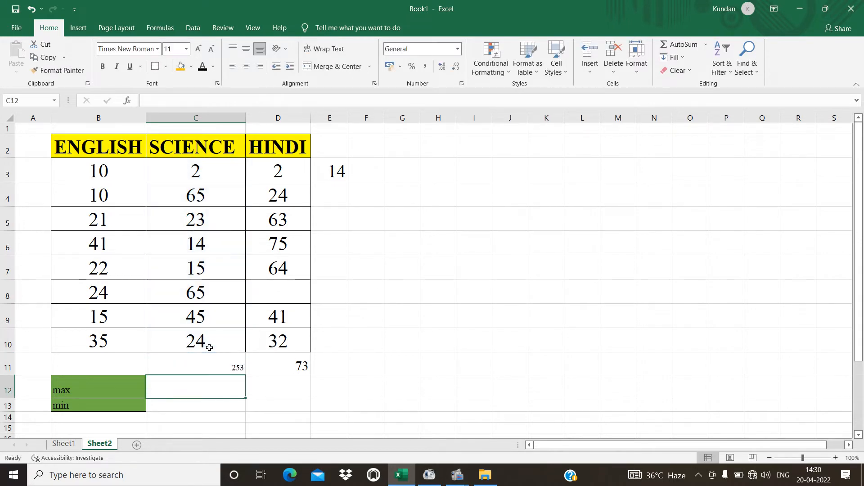
left_click(224, 370)
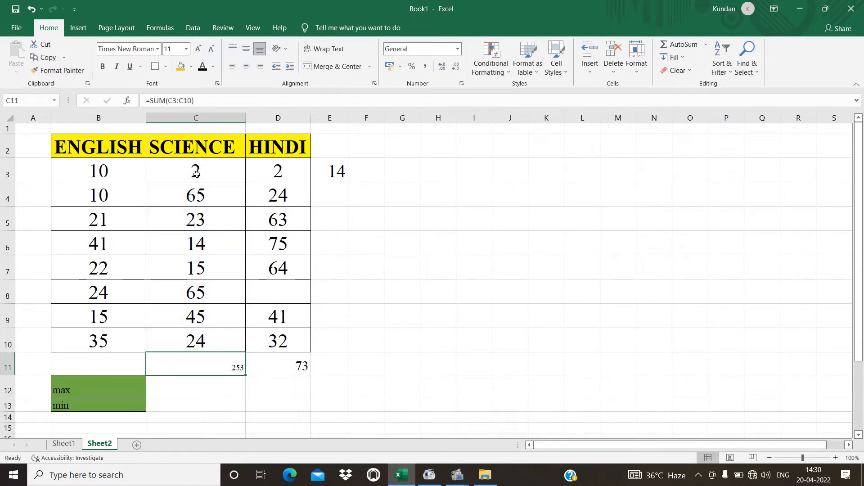
Clear the SUM formula from cell E3.
left_click(278, 219)
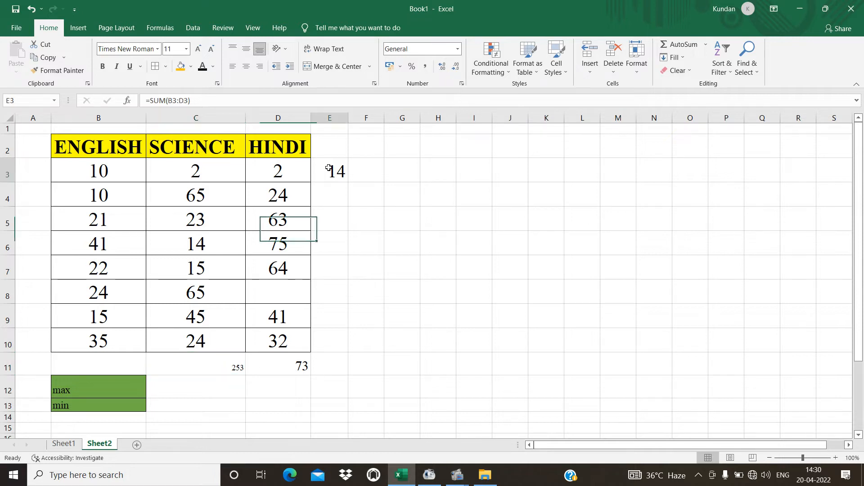
left_click(331, 169)
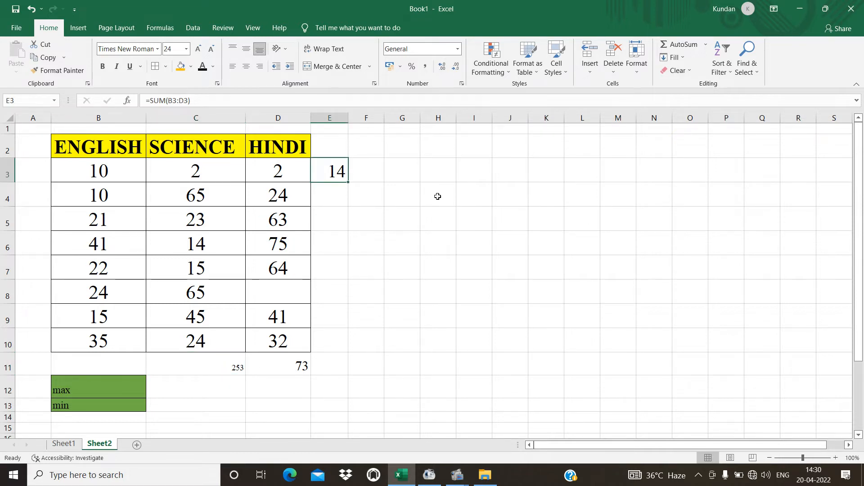
key("BackSpace")
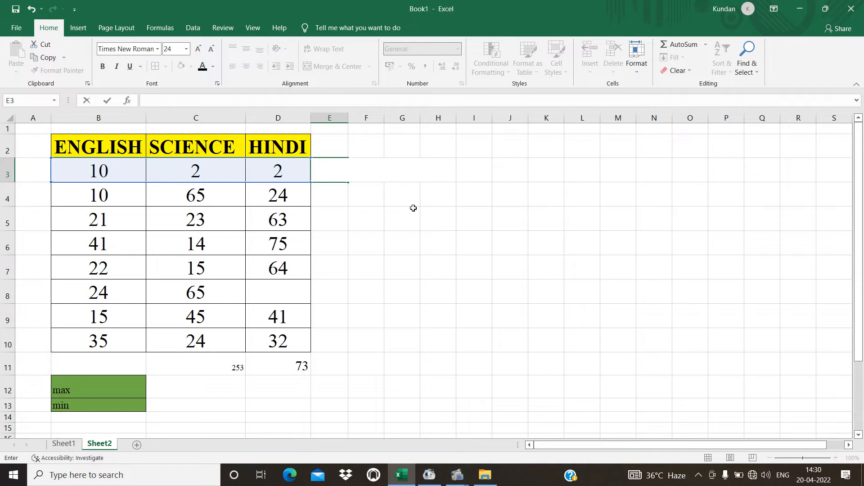
left_click(394, 247)
Multiply the first row's marks in cell E3 with =PRODUCT(B3:D3), correcting the mistyped semicolon after B3 to a colon.
left_click(327, 164)
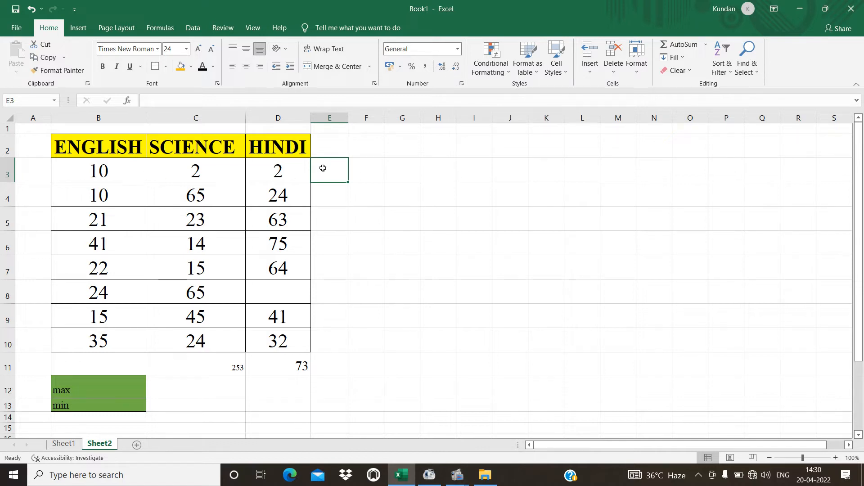
double_click(340, 172)
type("=PROD")
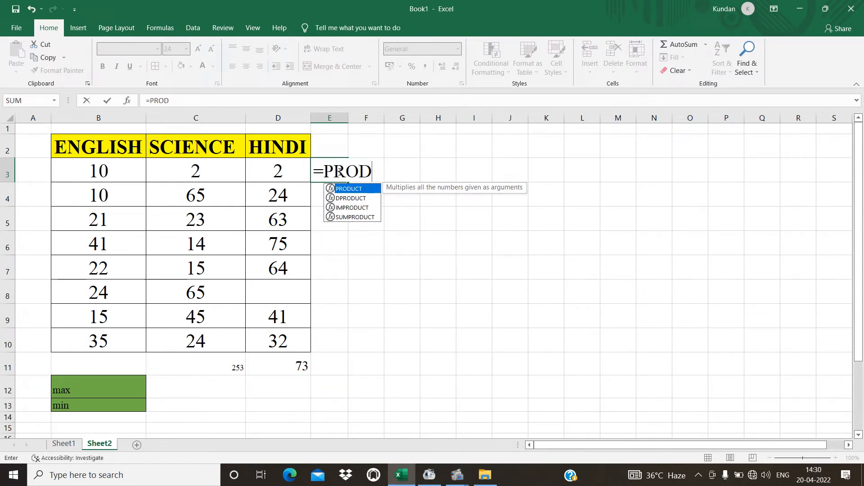
key("Tab")
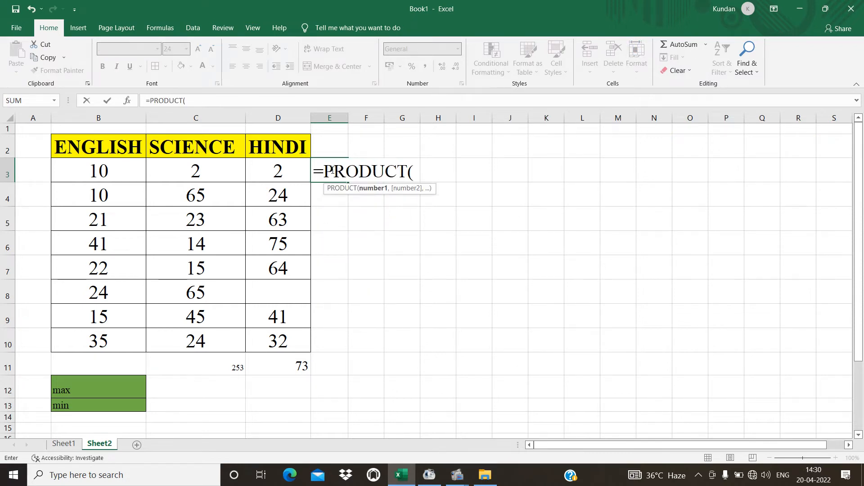
left_click(121, 169)
type(";")
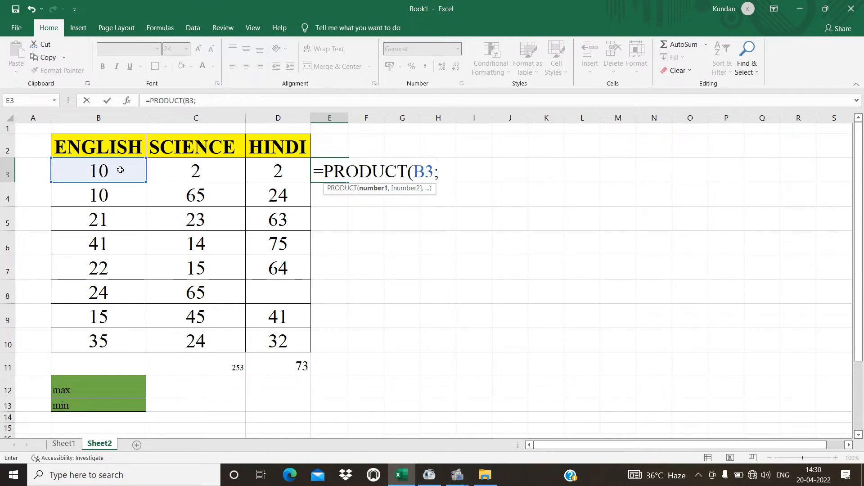
key("Return")
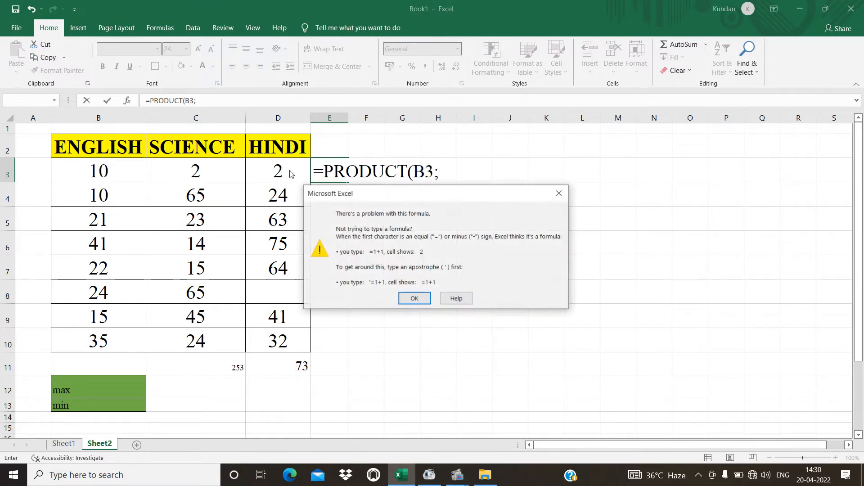
left_click(559, 193)
left_click(449, 172)
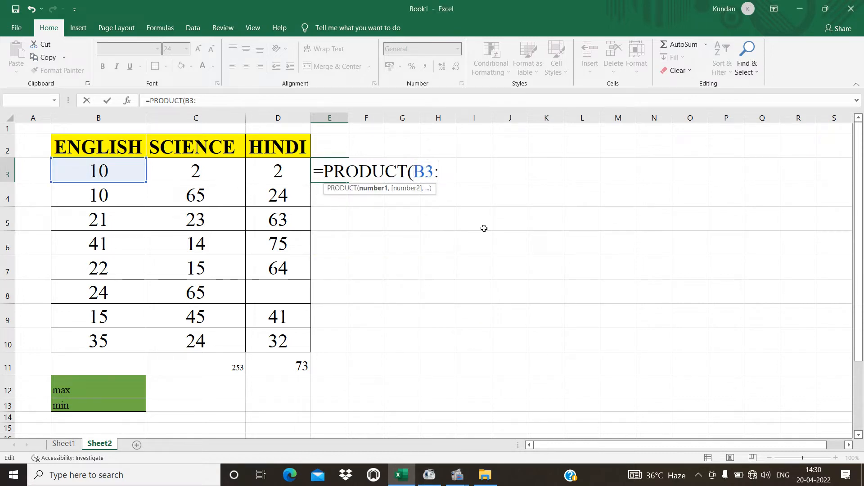
left_click(282, 171)
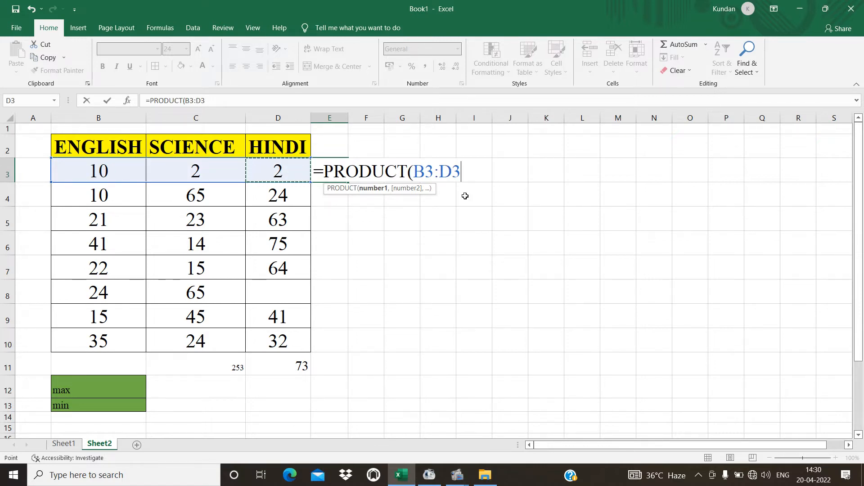
key("Return")
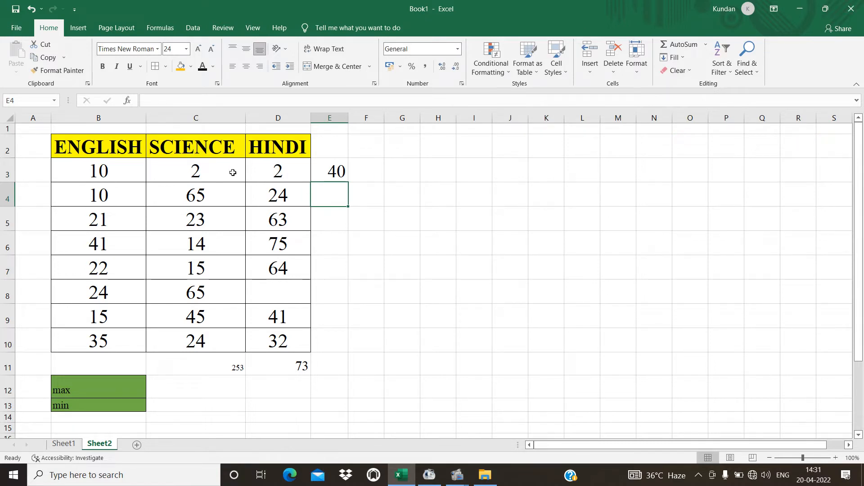
Compare the marks in B3:D3 with the PRODUCT formula in cell E3.
left_click(322, 176)
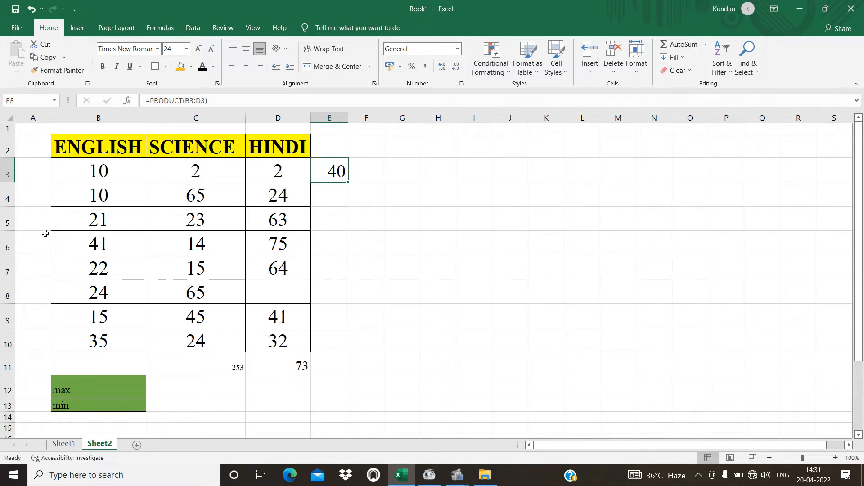
left_click_drag(106, 182, 299, 171)
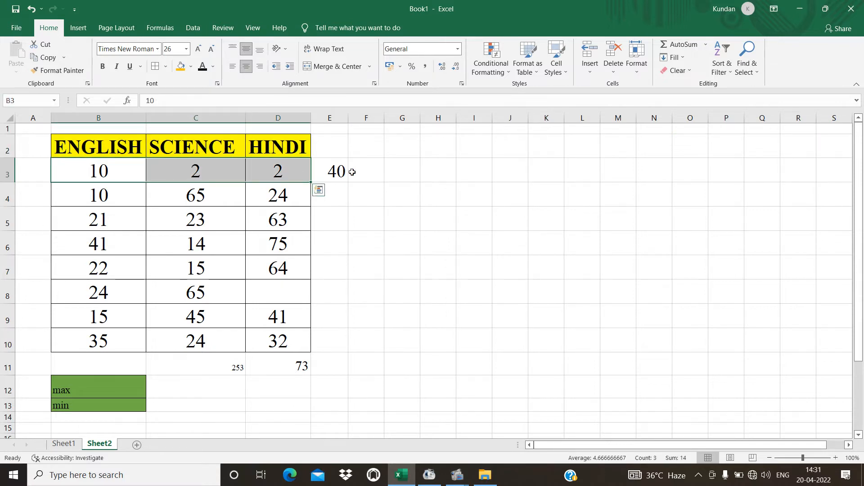
left_click(349, 172)
left_click(346, 176)
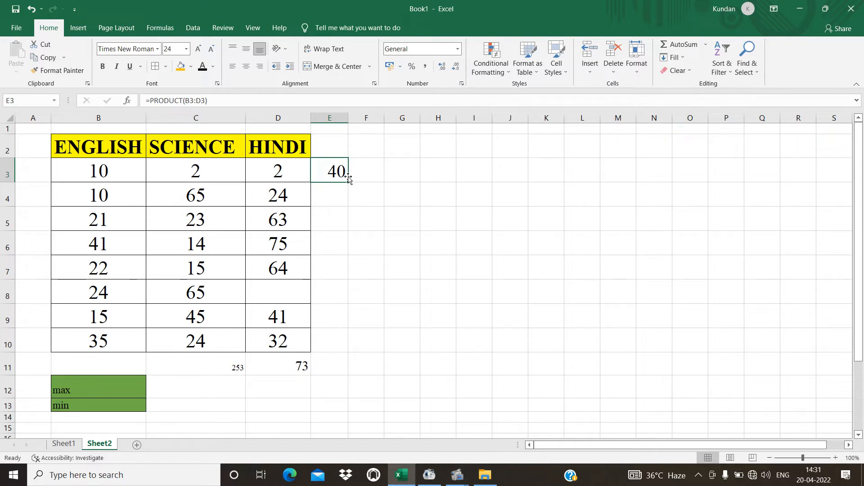
Clear cell E3 and enter the formula =B3*C3 to multiply the first ENGLISH and SCIENCE marks.
double_click(349, 177)
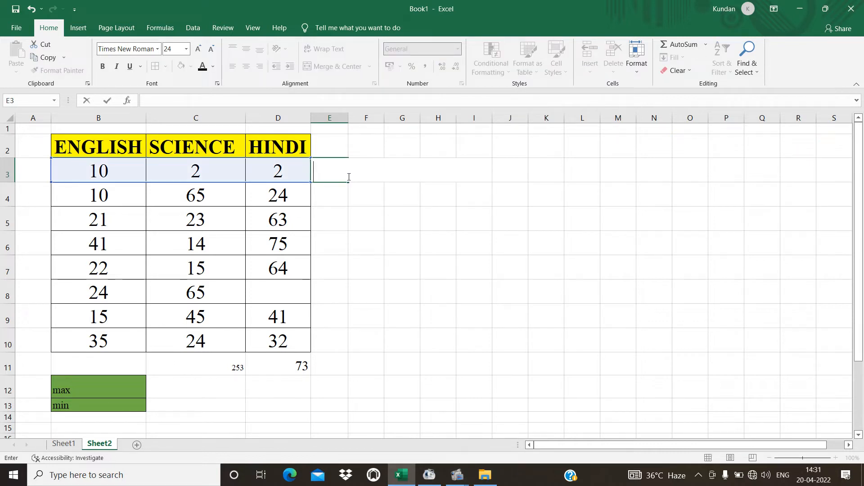
left_click_drag(329, 193, 323, 180)
left_click(323, 181)
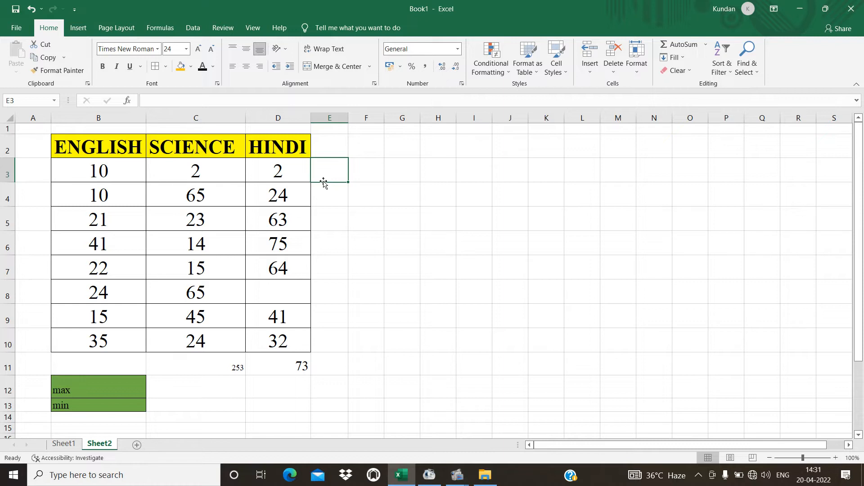
type("=")
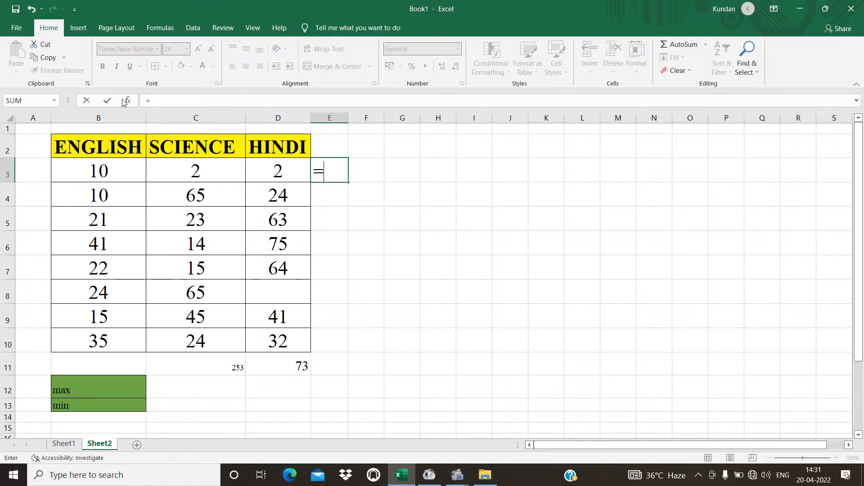
left_click(118, 171)
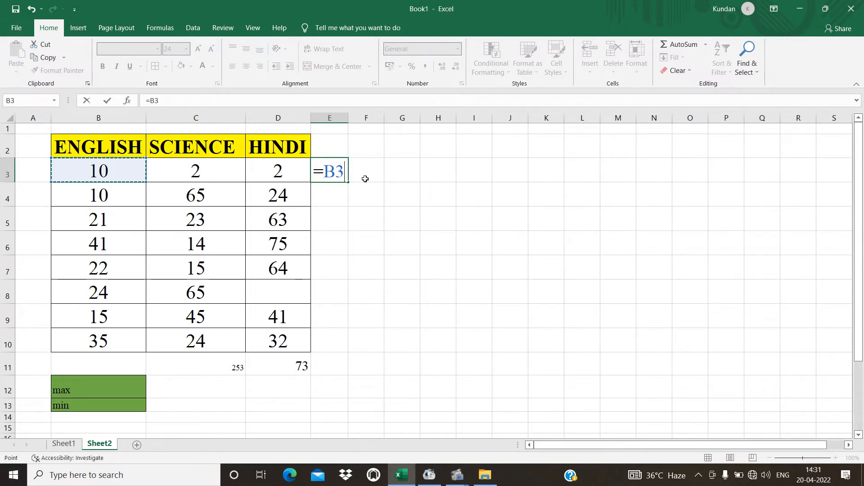
type("*")
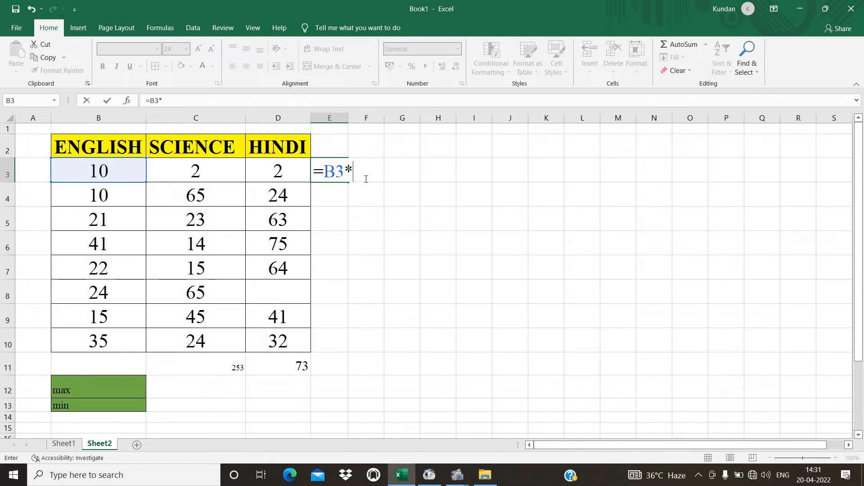
key("BackSpace")
left_click(193, 170)
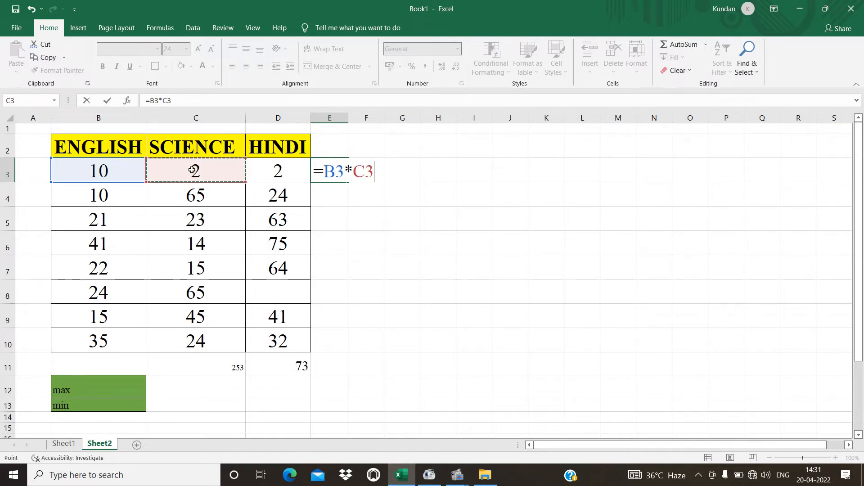
key("Return")
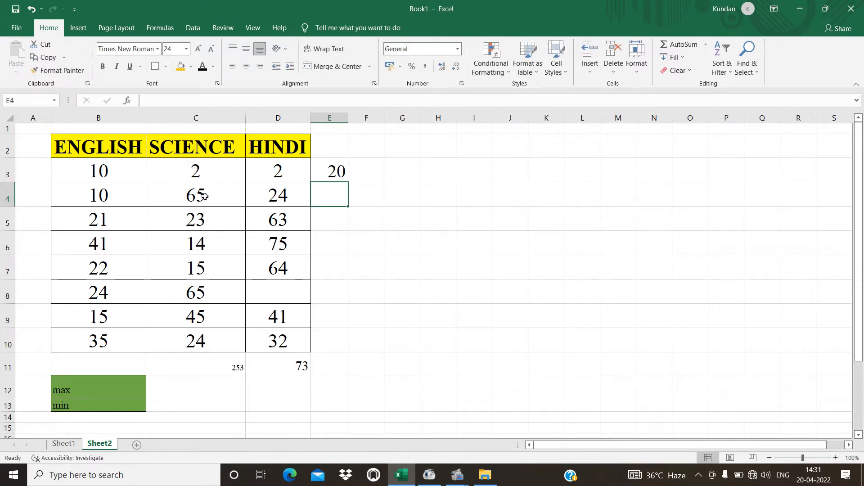
Highlight the whole multiplication formula of cell E3 to examine its cell references.
left_click(335, 174)
left_click(175, 103)
left_click_drag(175, 104, 153, 98)
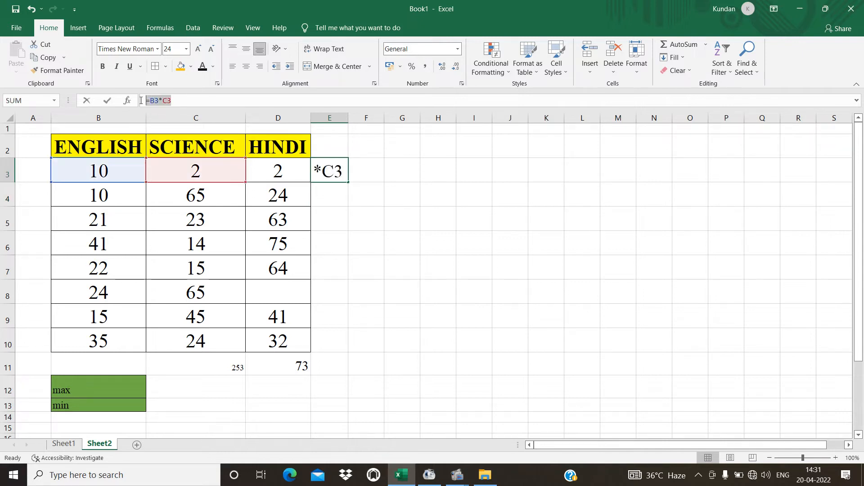
type("=")
left_click(105, 174)
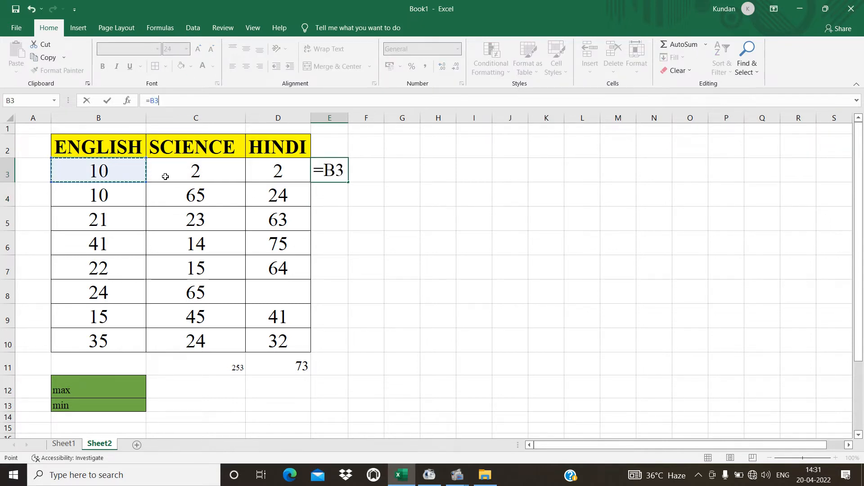
left_click(165, 176)
left_click(399, 218)
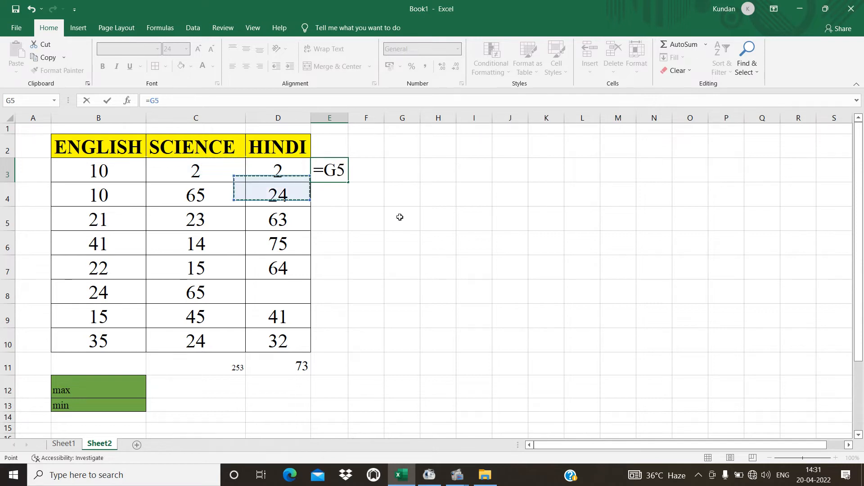
left_click(344, 181)
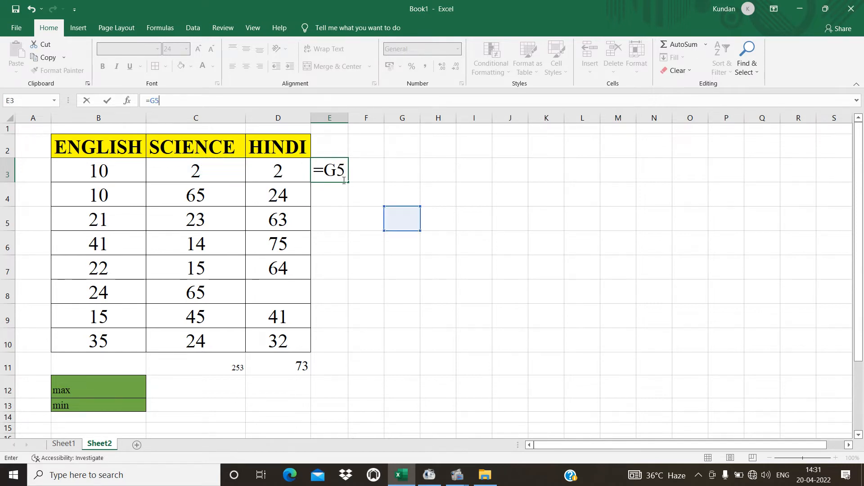
key("BackSpace")
left_click(362, 216)
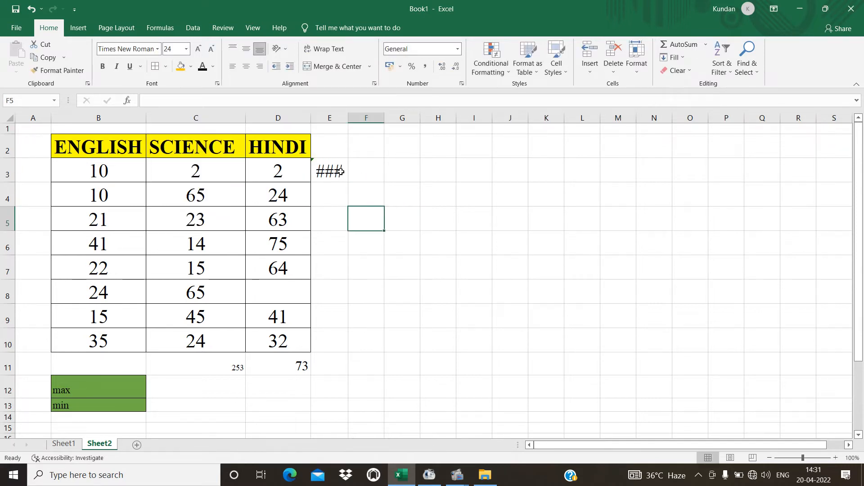
Clear the contents of cell E3.
left_click(338, 170)
key("Delete")
left_click_drag(368, 262, 364, 247)
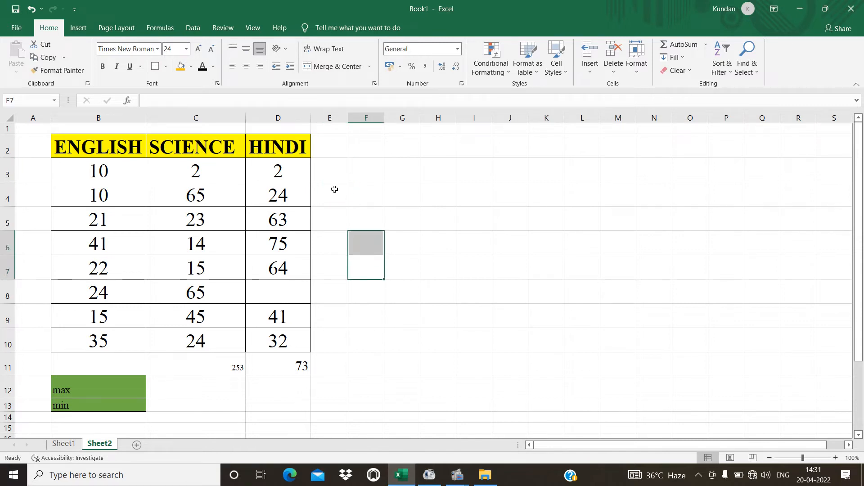
left_click(336, 175)
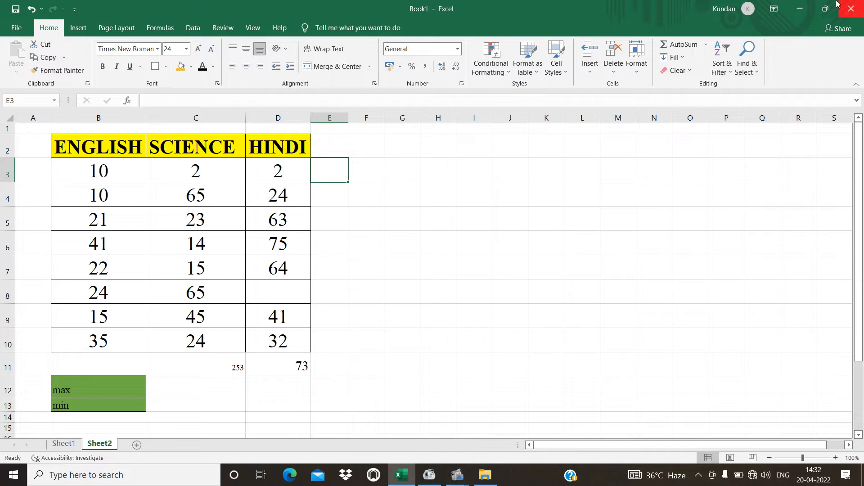
Copy the green max heading from cell B12 to cell F2.
left_click(112, 386)
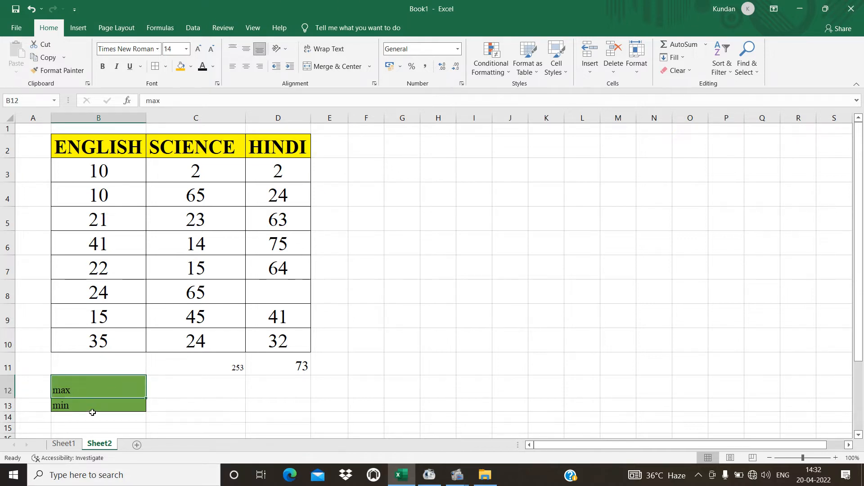
mouse_move(98, 391)
left_mouse_down()
mouse_move(102, 400)
mouse_move(106, 389)
left_mouse_up()
key("ctrl+c")
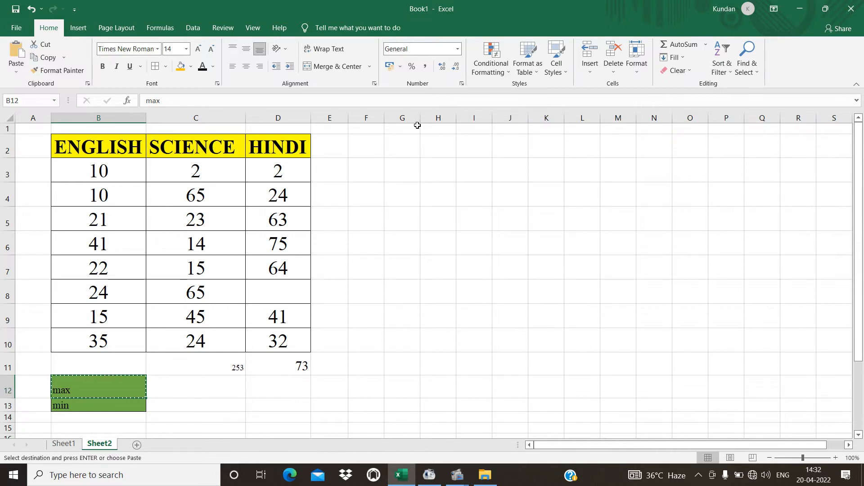
left_click(372, 149)
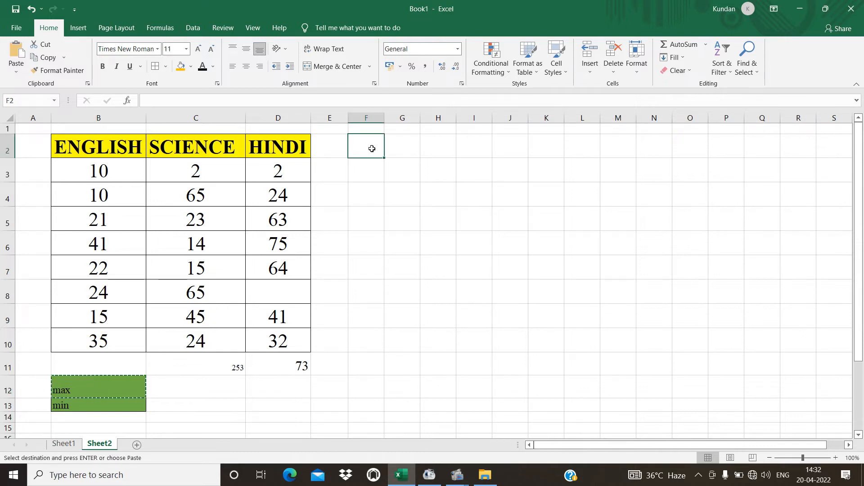
key("ctrl+v")
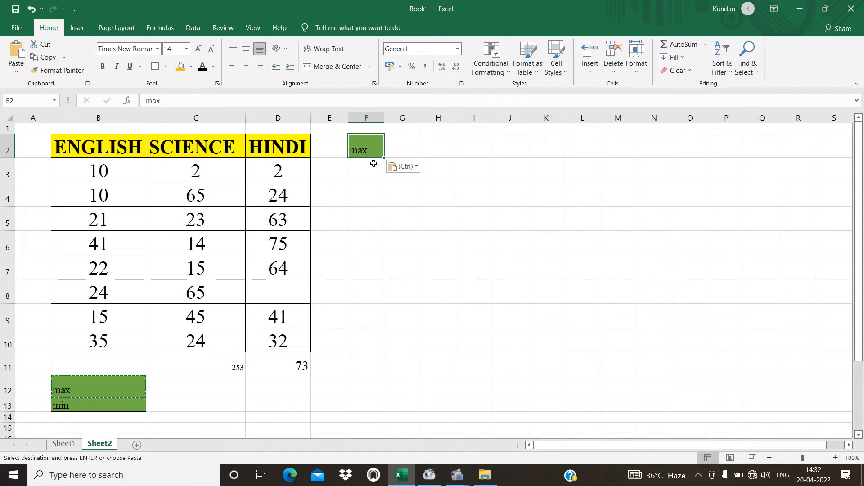
left_click(102, 179)
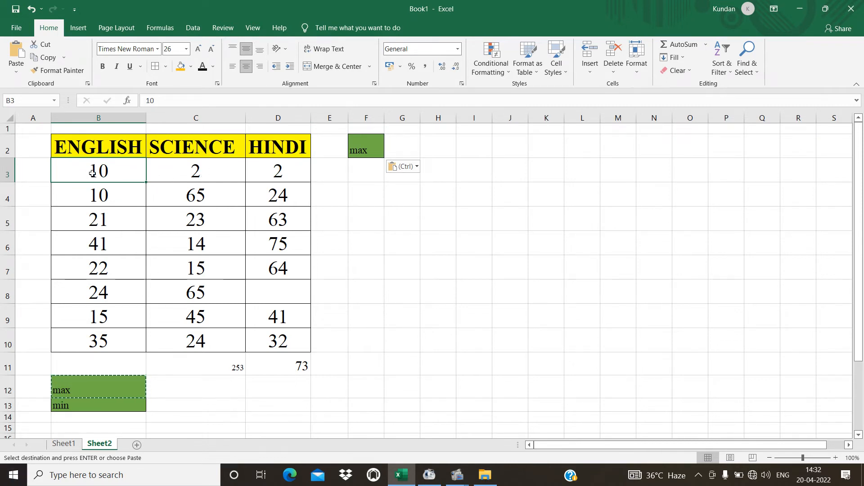
left_click_drag(92, 174, 808, 172)
left_click_drag(465, 212, 373, 215)
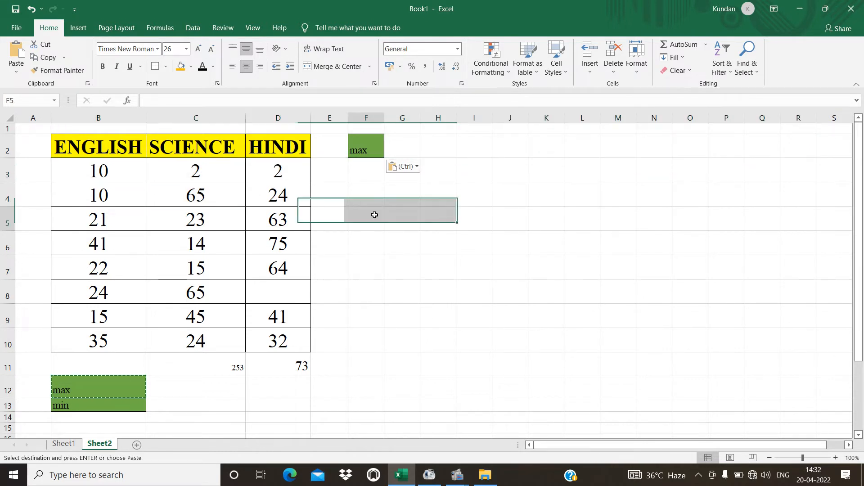
left_click(372, 215)
Enter =MAX(B3:D3) in cell F3 and compare the formula cell with the first row's marks.
left_click(360, 176)
type("=")
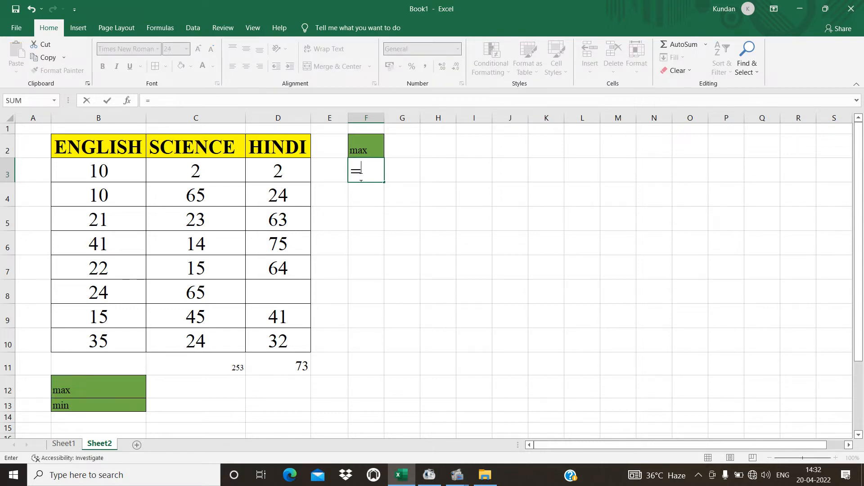
type("MAX")
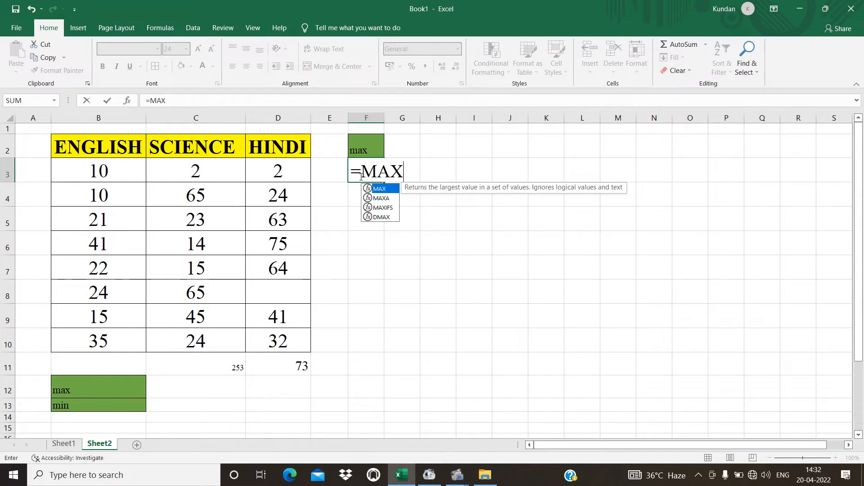
type("(")
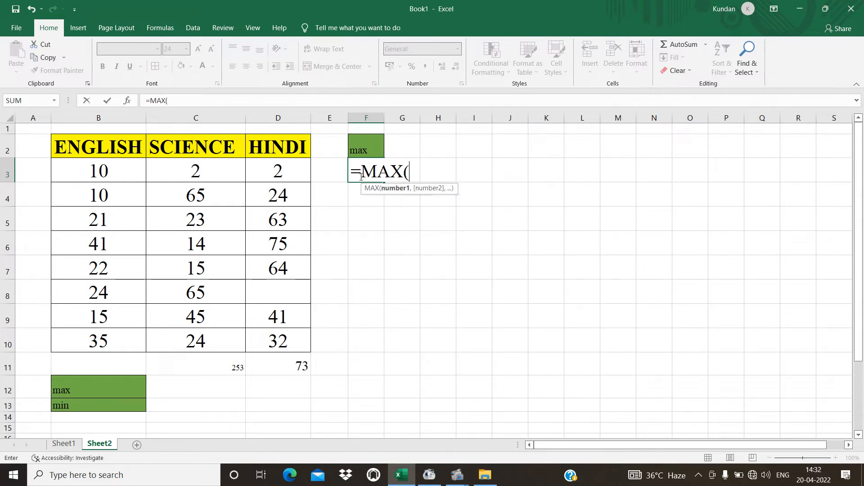
left_click_drag(131, 172, 296, 174)
key("Return")
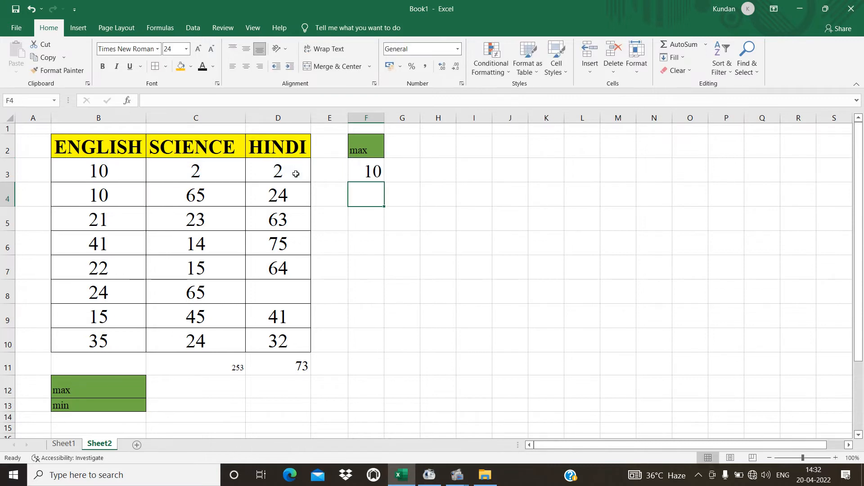
left_click_drag(138, 170, 278, 170)
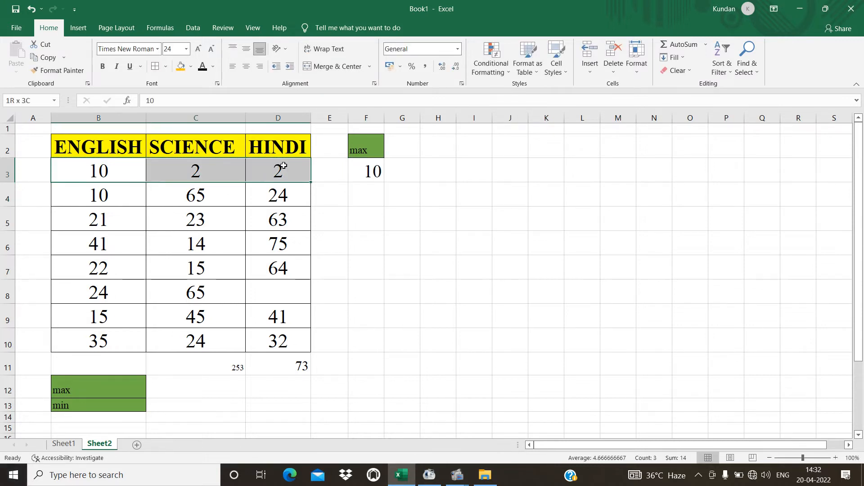
left_click(373, 171)
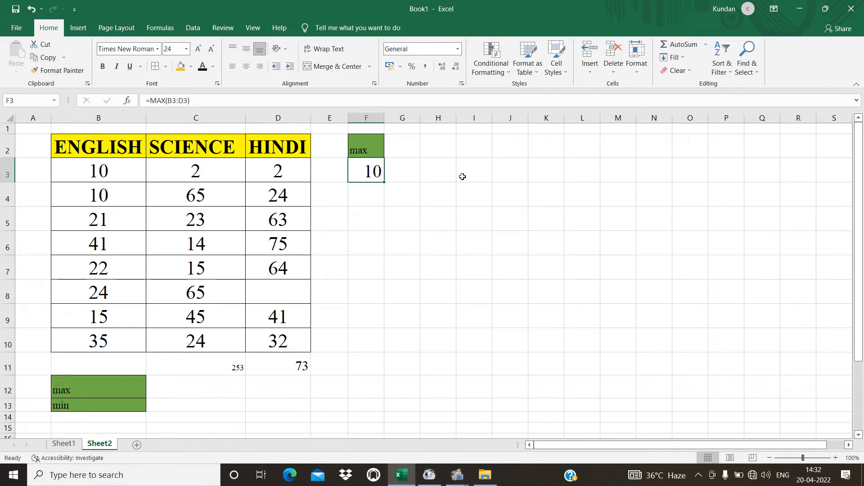
Copy the green min heading from cell B13 to cell G2, beside the max heading.
left_click(125, 406)
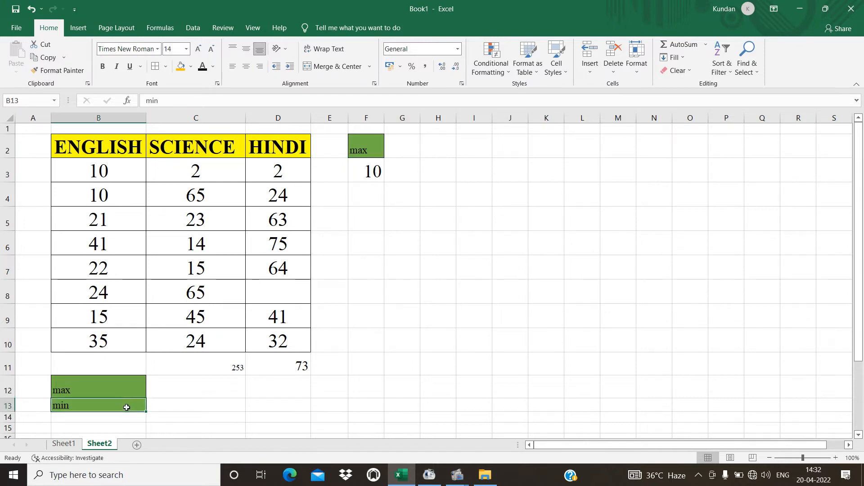
key("ctrl+c")
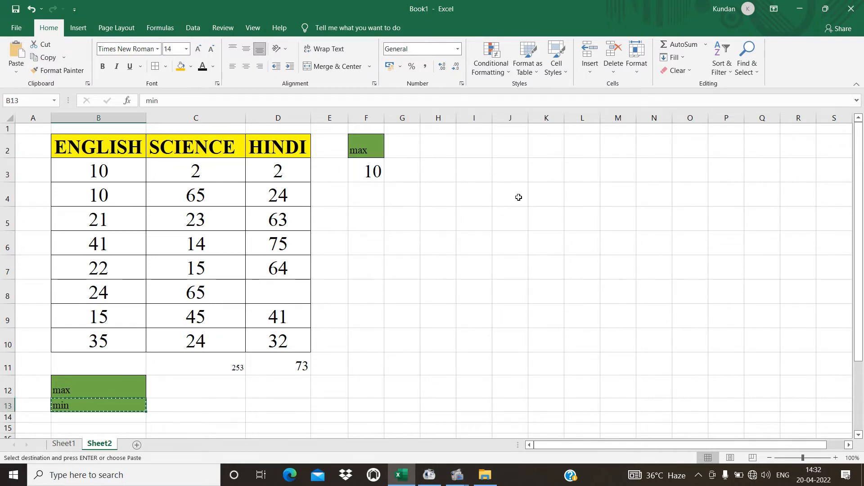
left_click(410, 154)
key("ctrl+v")
left_click(402, 218)
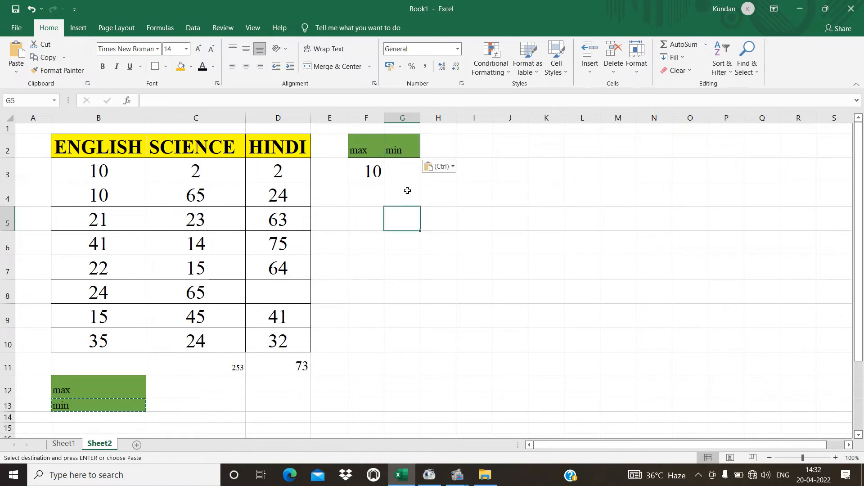
Enter =MIN(B3:D3) in cell G3 to find the smallest mark in the first row.
left_click(402, 162)
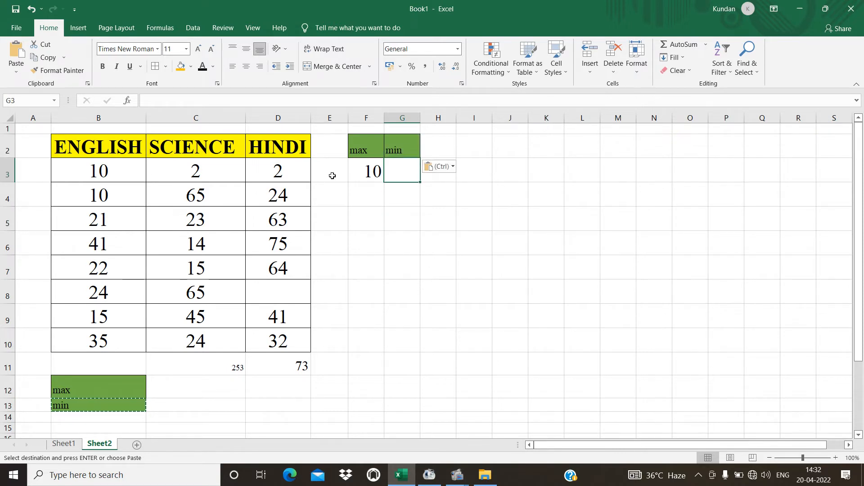
type("=")
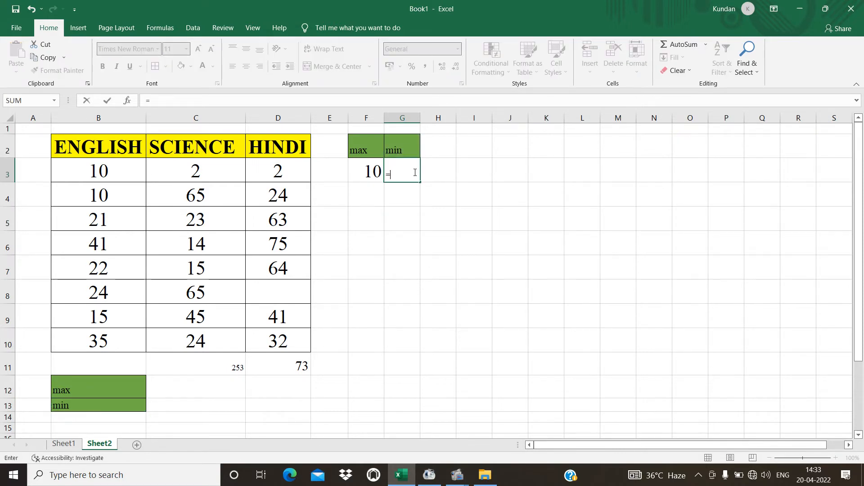
type("MIN(")
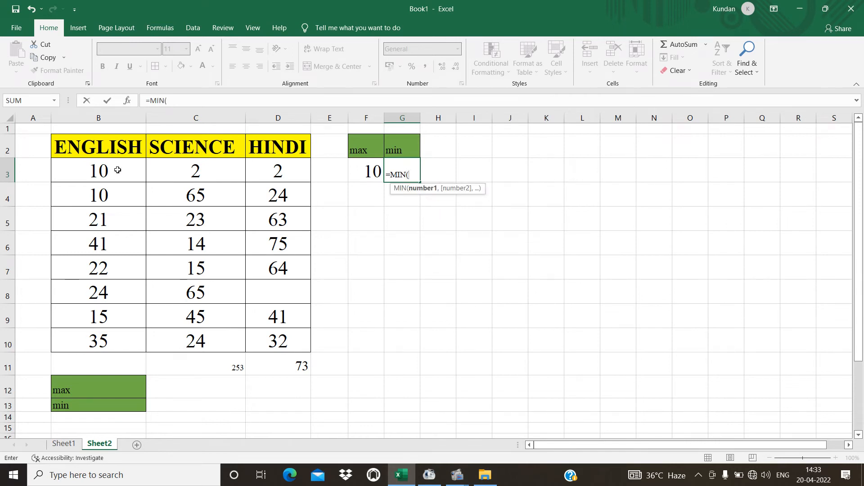
left_click_drag(117, 170, 282, 168)
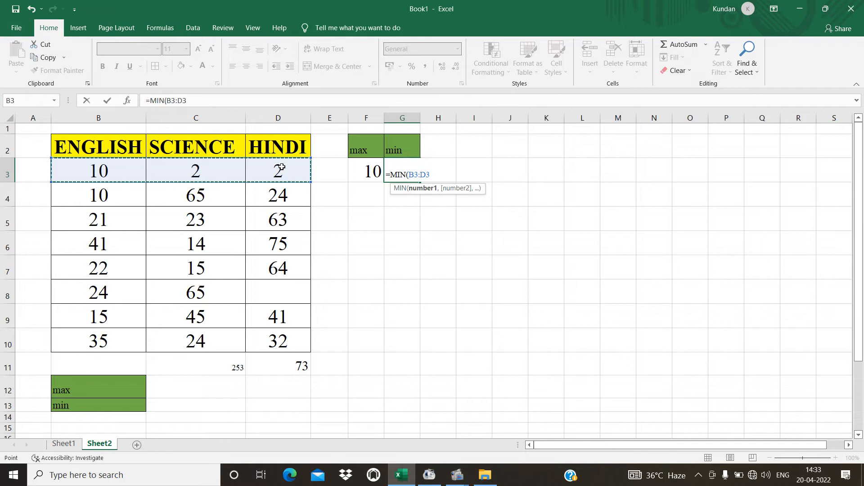
key("Return")
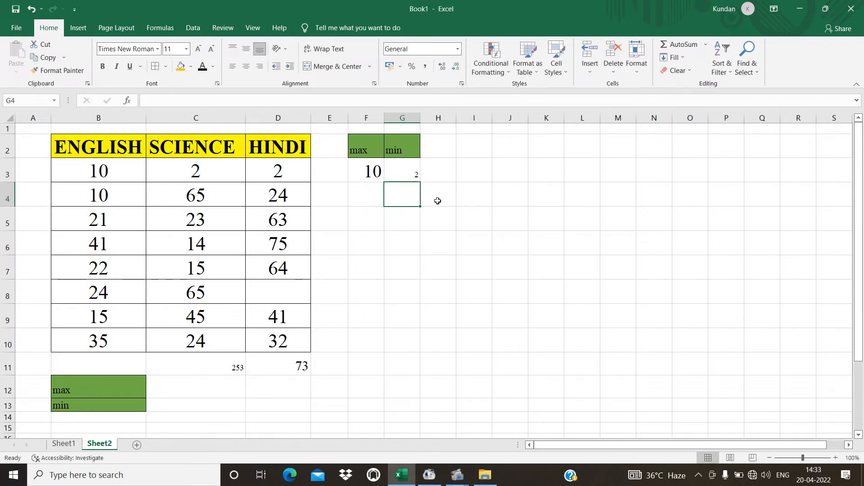
Change the font size of the MIN result in cell G3.
left_click(404, 175)
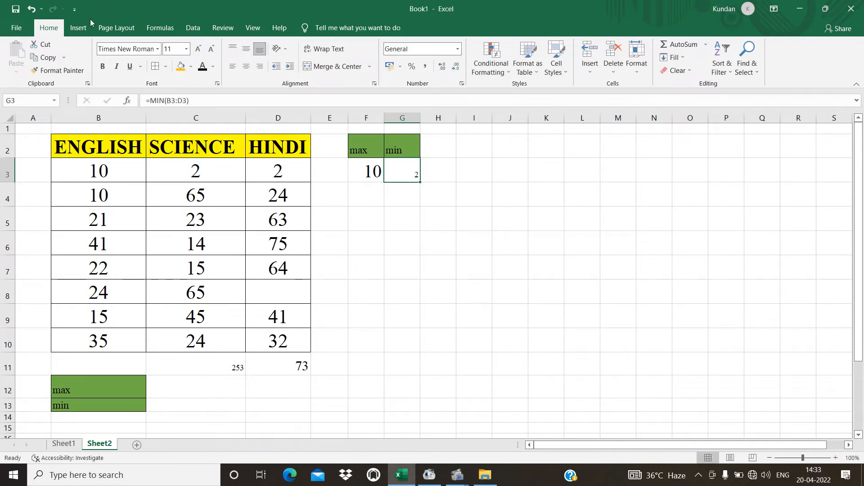
left_click(186, 48)
left_click(172, 128)
left_click(444, 172)
left_click(402, 170)
Clear the contents of cells F2:H3 and enter the heading COUNT in cell F2.
left_click_drag(356, 155, 429, 172)
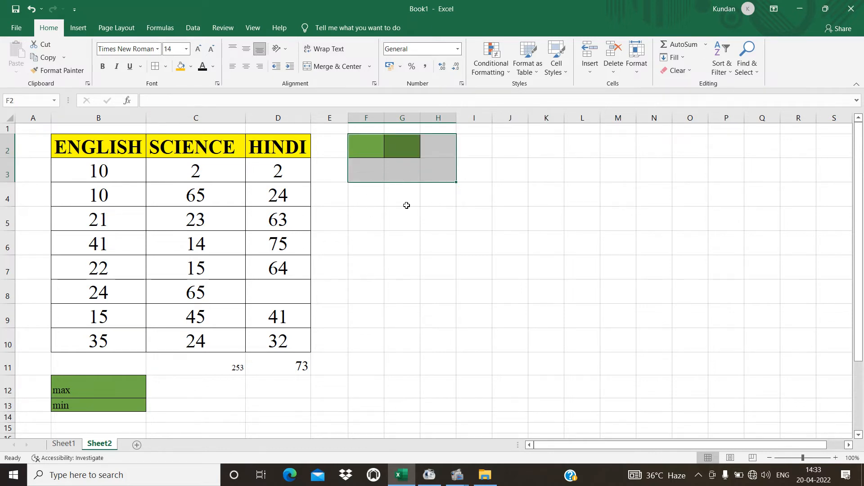
key("Delete")
left_click(372, 194)
left_click(363, 154)
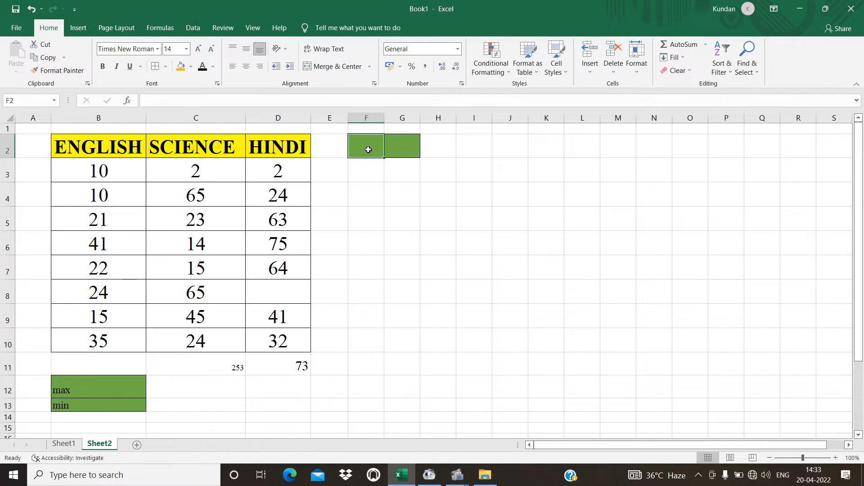
type("COUNT")
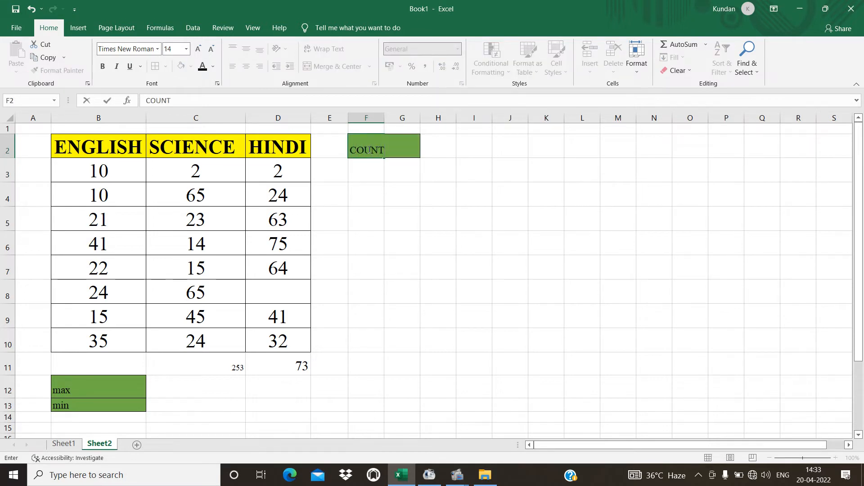
Count the filled HINDI marks in cell F3 with =COUNT(D3:D10).
left_click(363, 171)
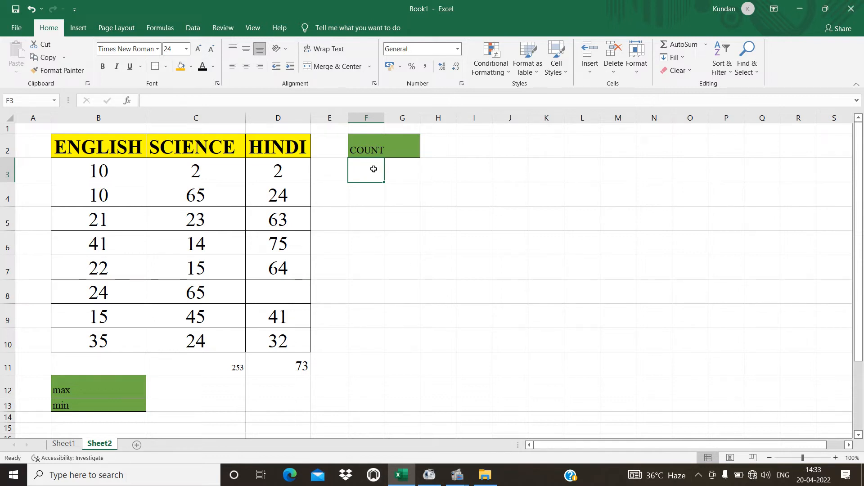
type("=")
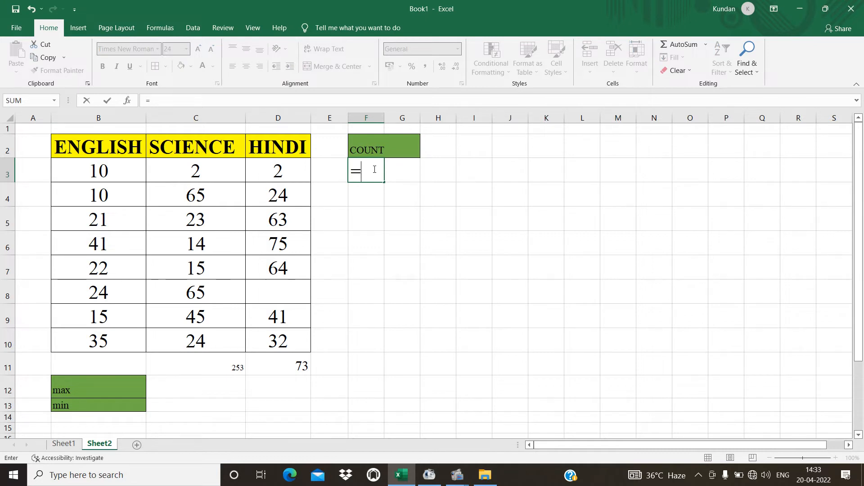
type("COUNT(")
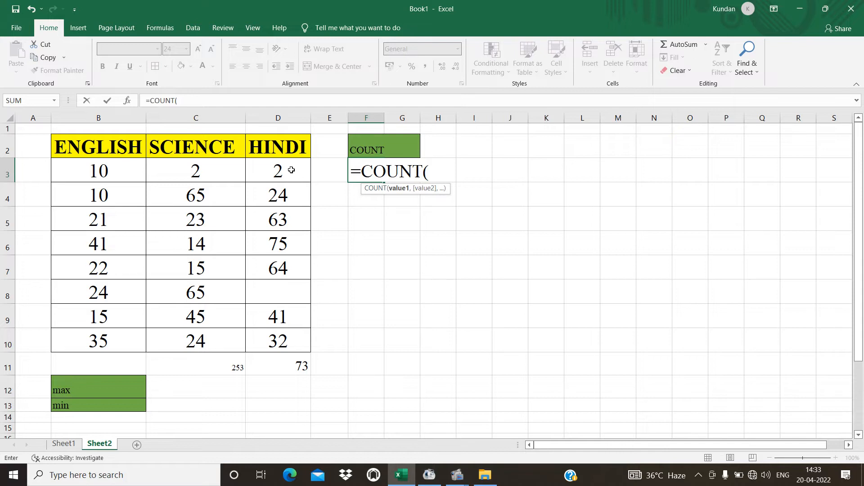
left_click_drag(286, 170, 288, 344)
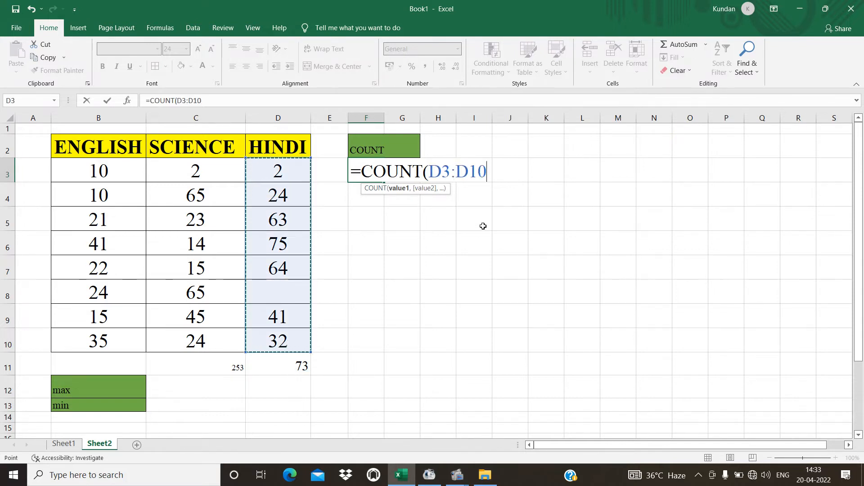
key("Return")
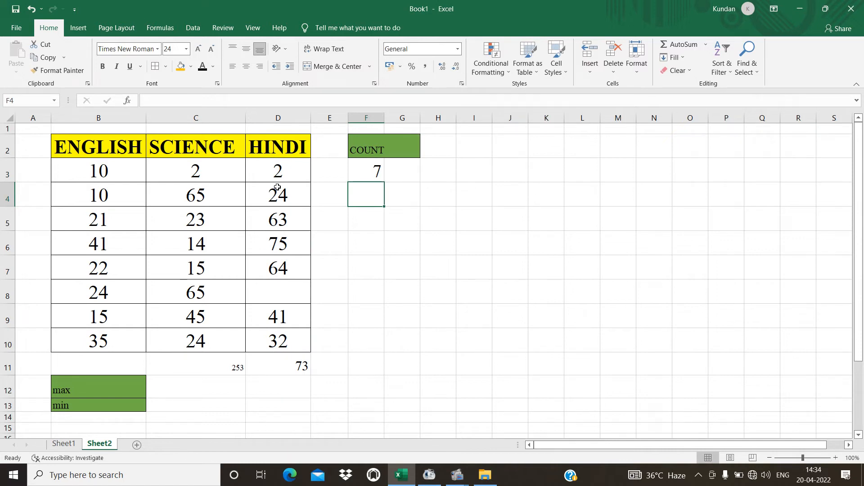
Replace the HINDI mark in cell D9 with the text ALK.
left_click_drag(288, 172, 292, 341)
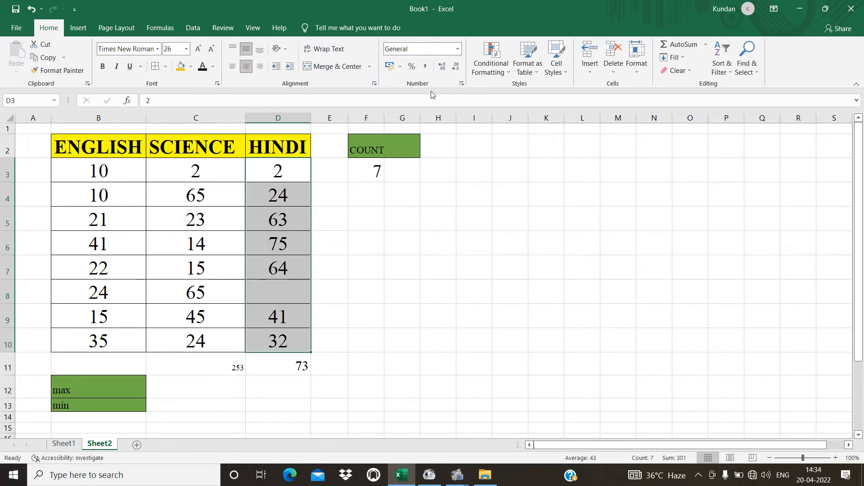
left_click(286, 294)
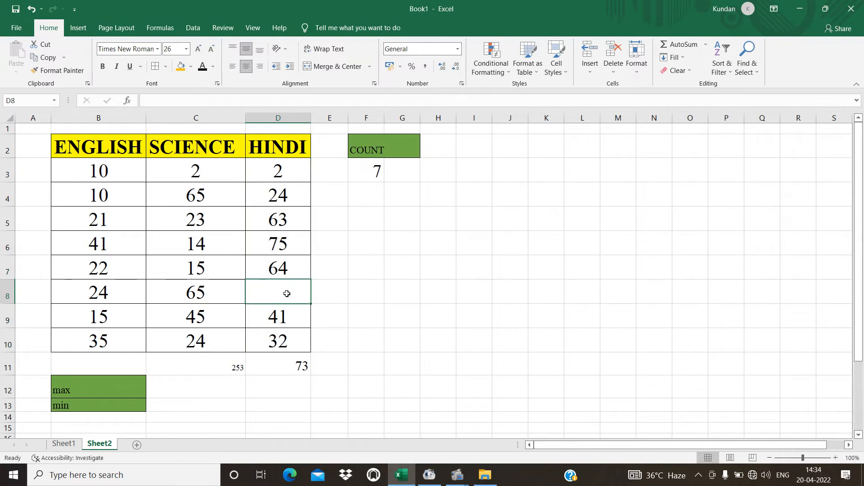
left_click(293, 316)
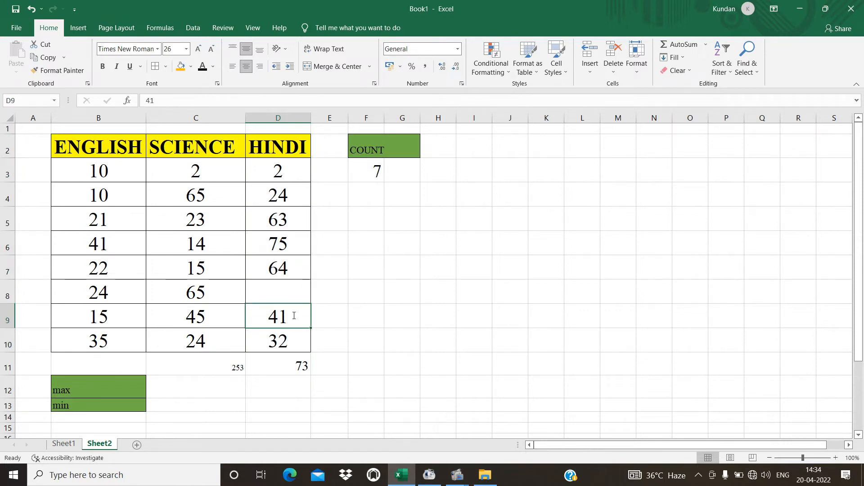
key("BackSpace")
type("ALK")
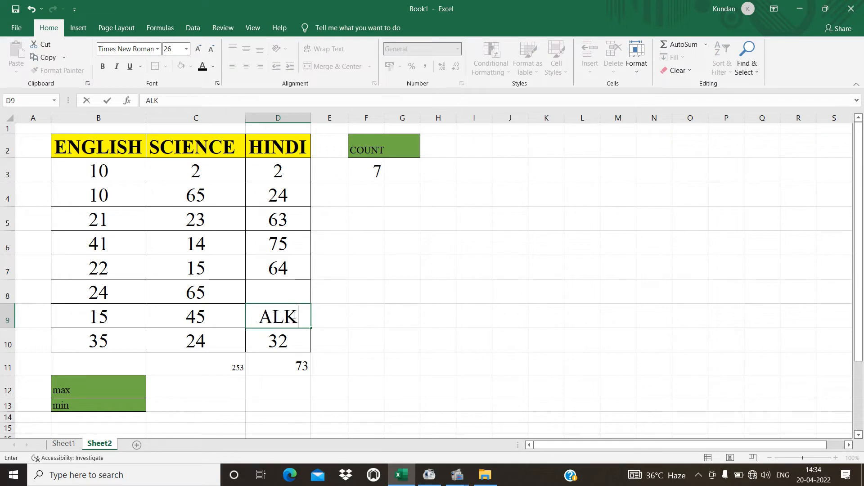
left_click(383, 295)
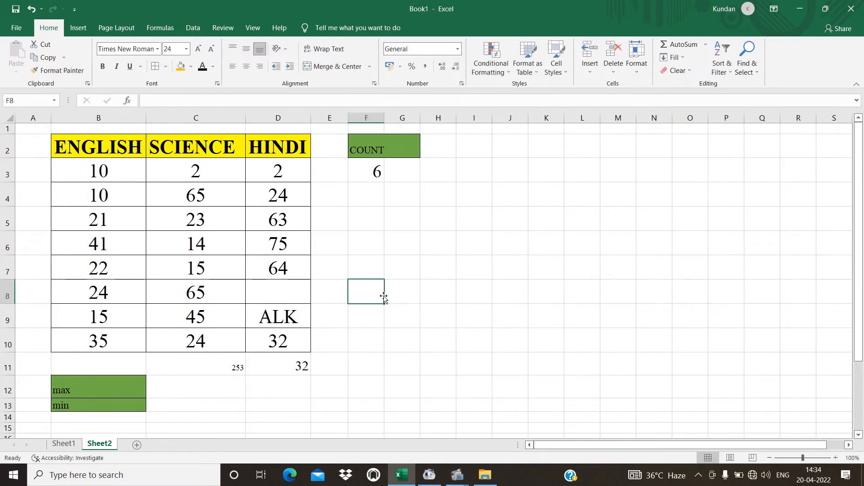
Compare the COUNT formula in cell F3 with the text entry in cell D9.
left_click(361, 170)
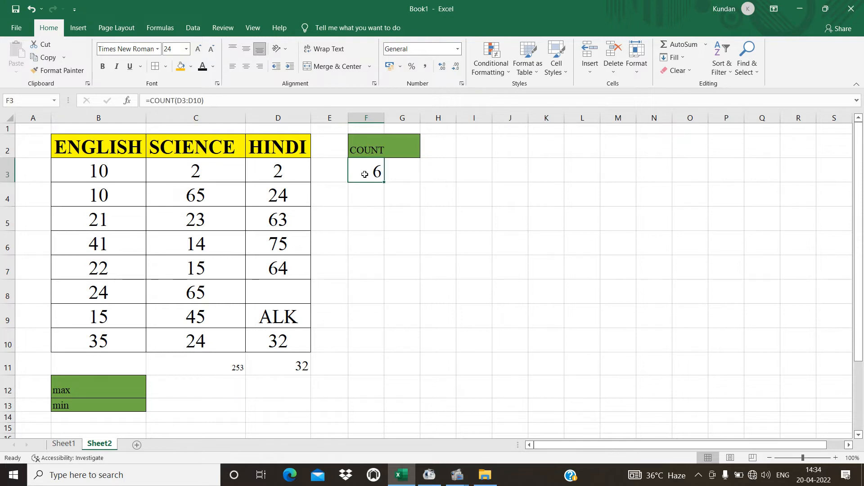
left_click(280, 321)
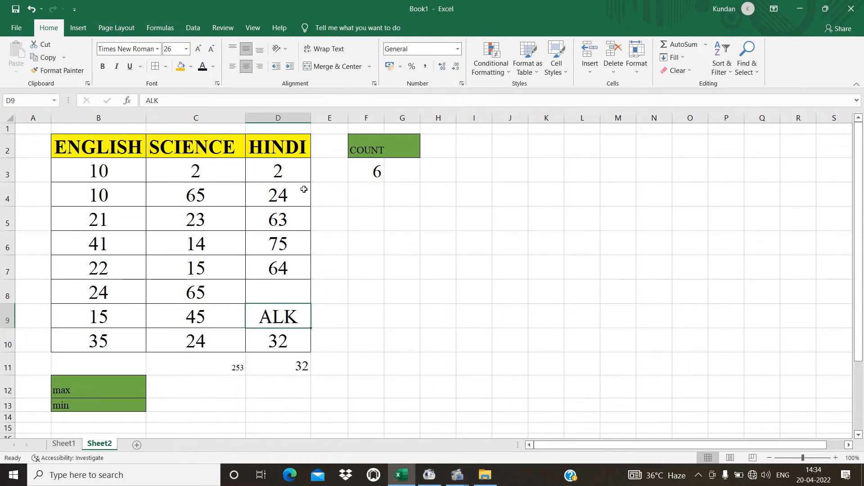
left_click_drag(364, 155, 381, 152)
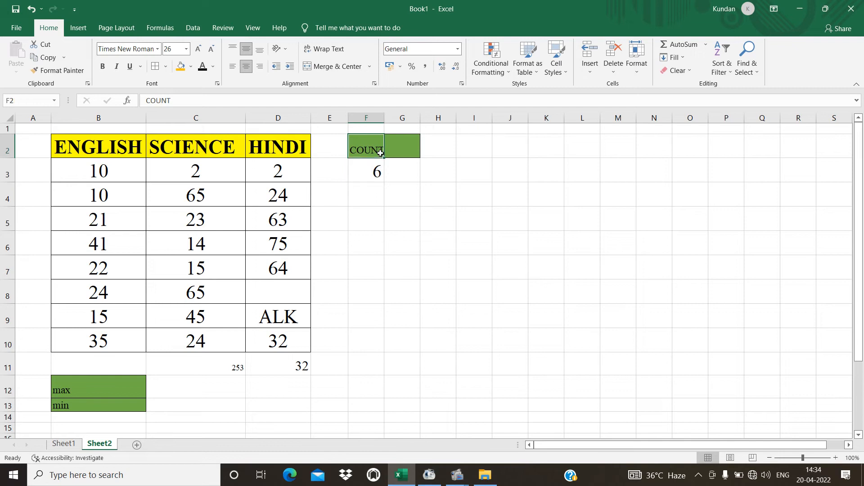
left_click(289, 315)
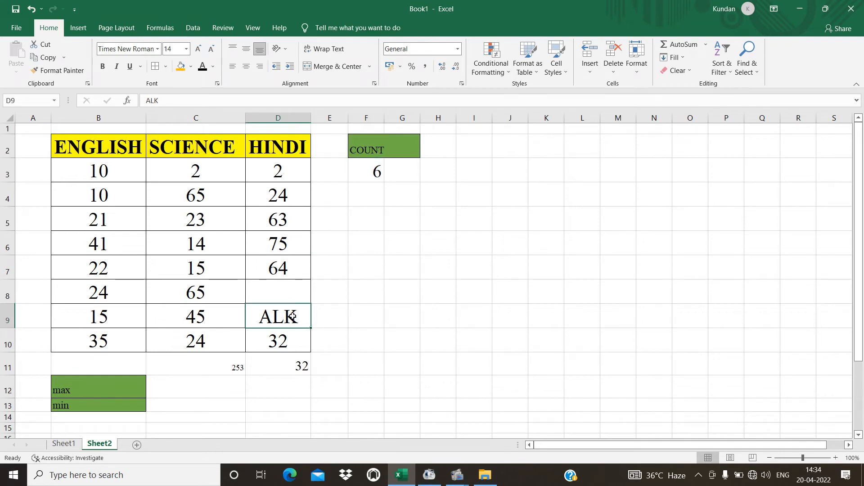
left_click_drag(409, 338, 403, 323)
Change the heading in cell F2 to COUNTA and widen column F to fit it.
left_click(374, 145)
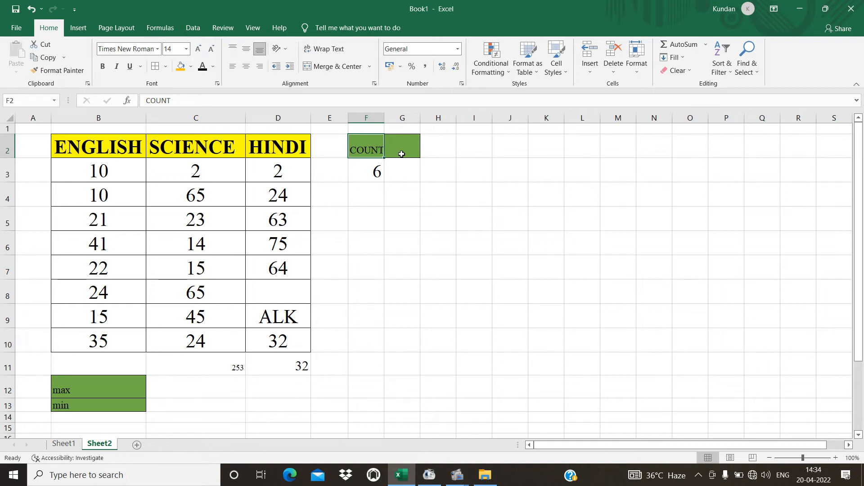
type("COUNTA")
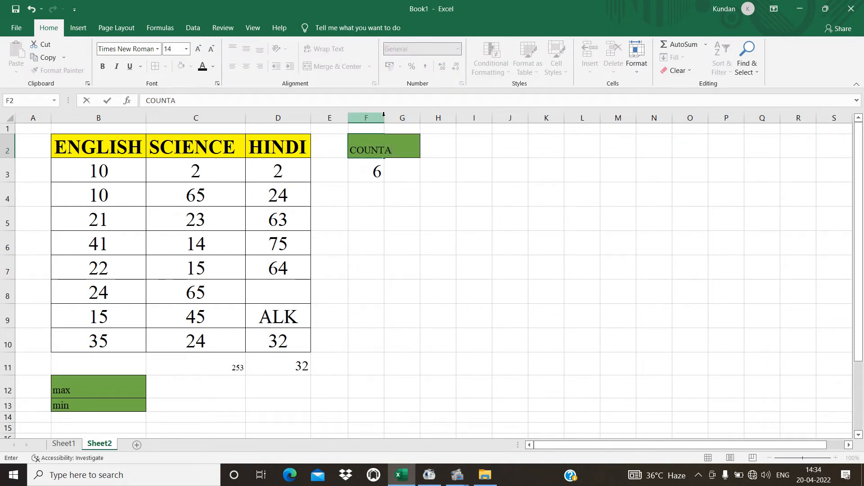
left_click_drag(373, 118, 386, 122)
left_click(438, 129)
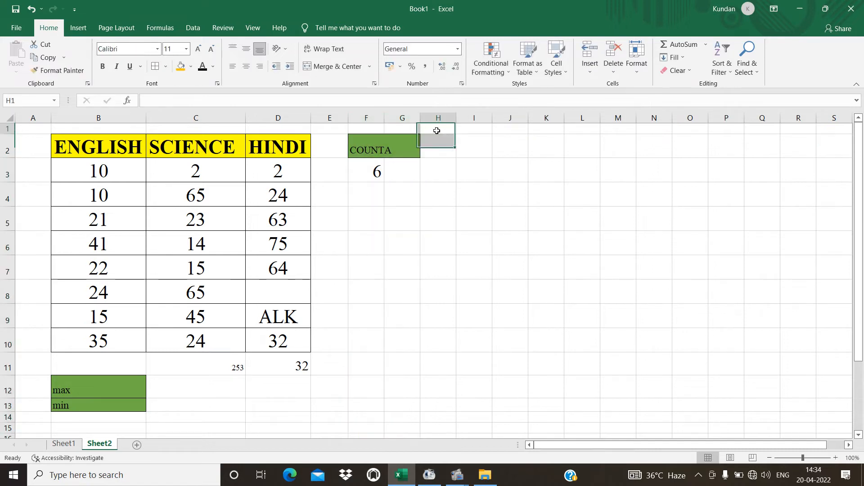
double_click(386, 118)
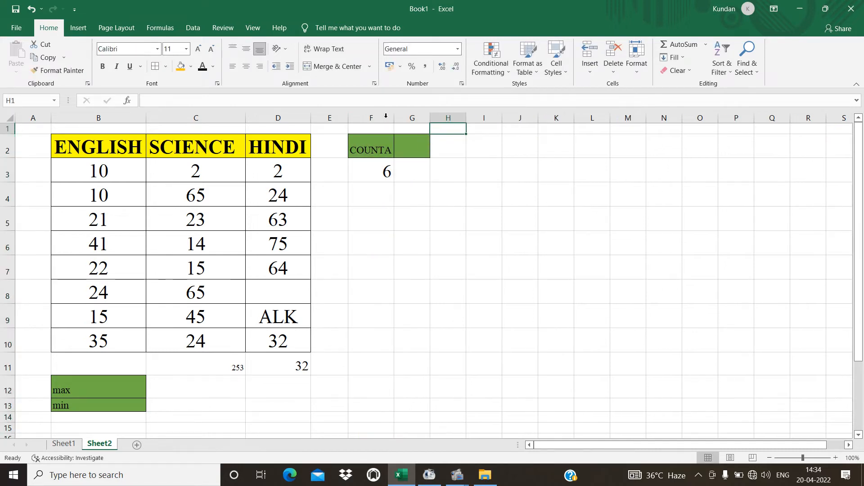
left_click(386, 193)
Increase the font size of the COUNTA heading in cell F2 and widen column F further to match.
left_click(362, 145)
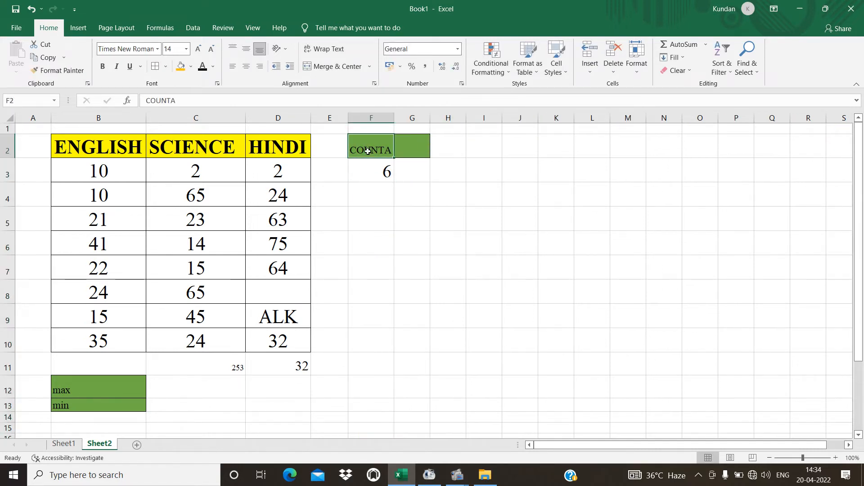
left_click(186, 49)
left_click(170, 139)
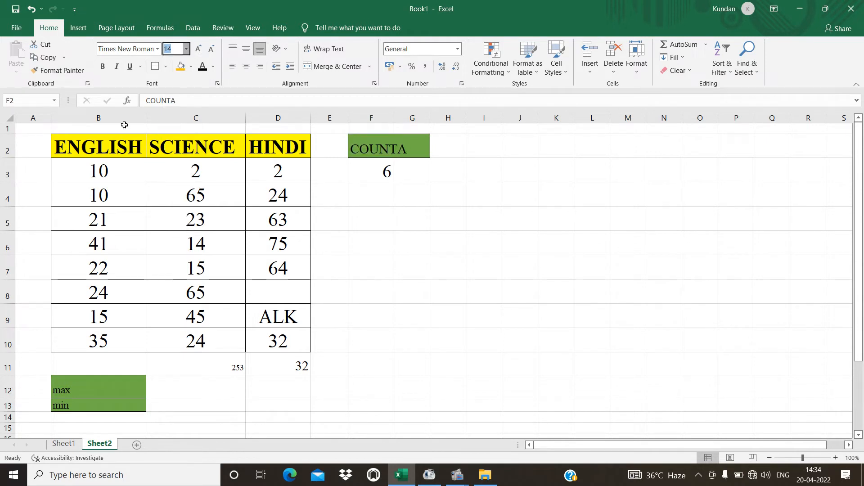
left_click(409, 203)
left_click_drag(394, 121, 410, 121)
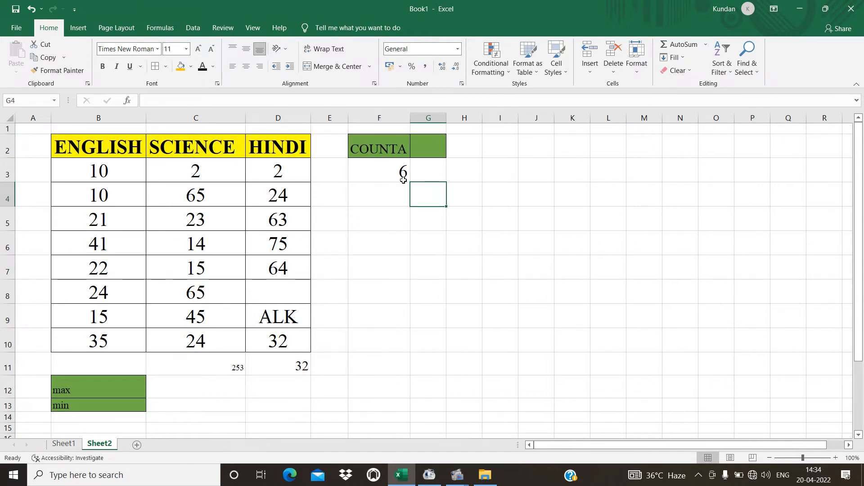
Clear cell F3 and enter =COUNTA(D3:D10) to count the non-empty HINDI cells.
left_click(402, 176)
key("Delete")
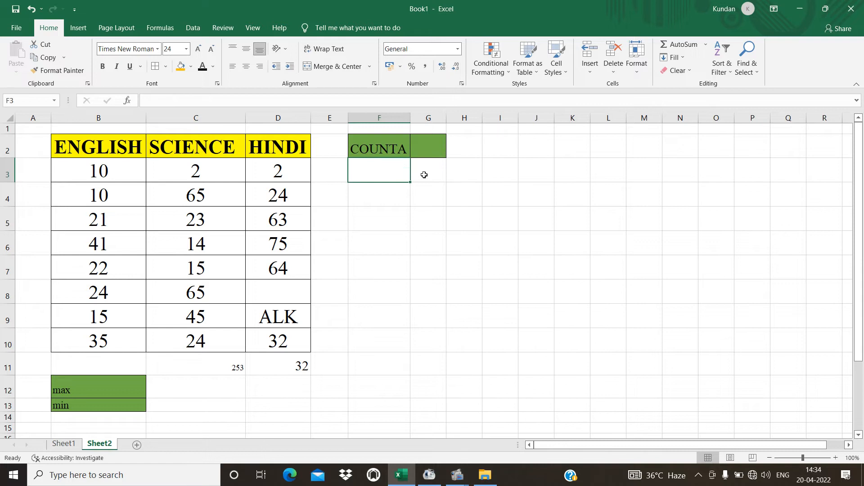
double_click(390, 177)
type("=")
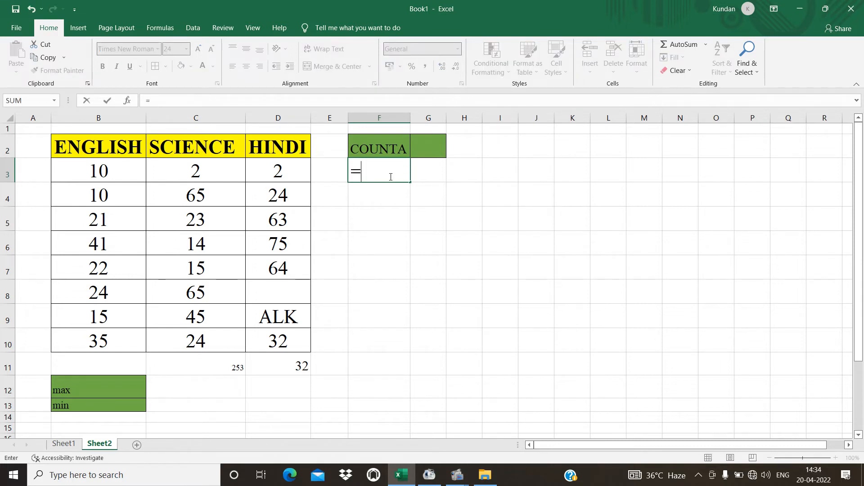
type("COUNTA")
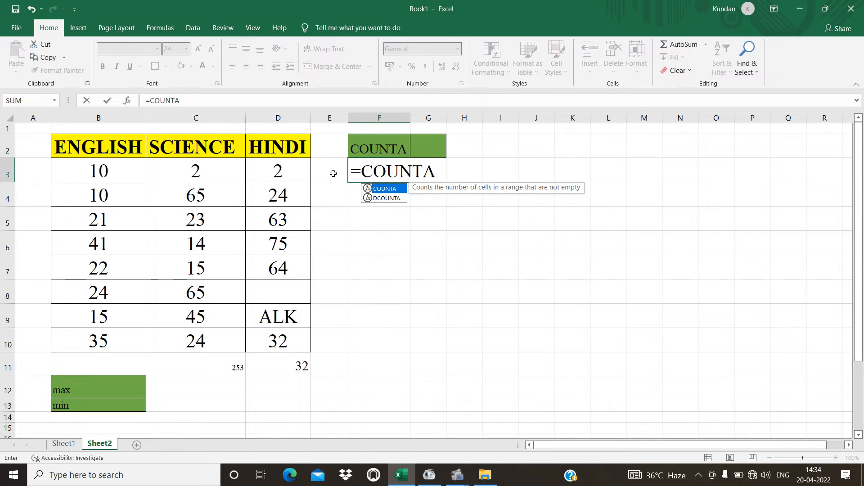
type("(")
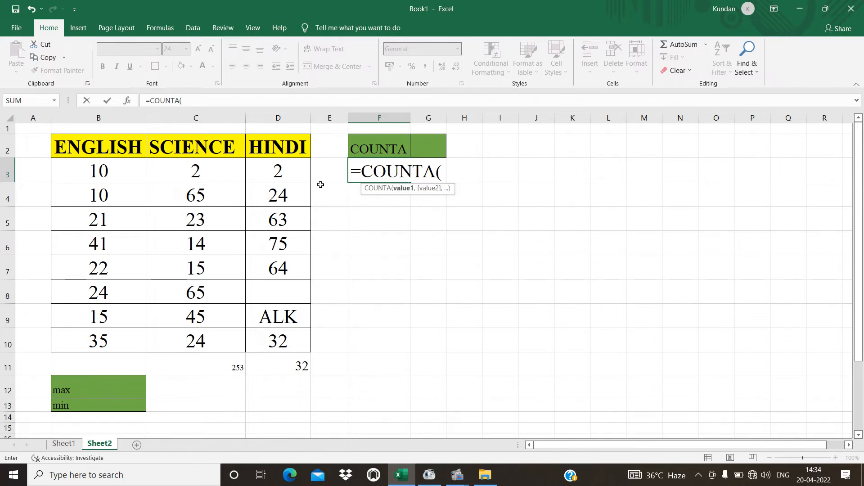
left_click(299, 172)
left_click_drag(300, 171, 299, 347)
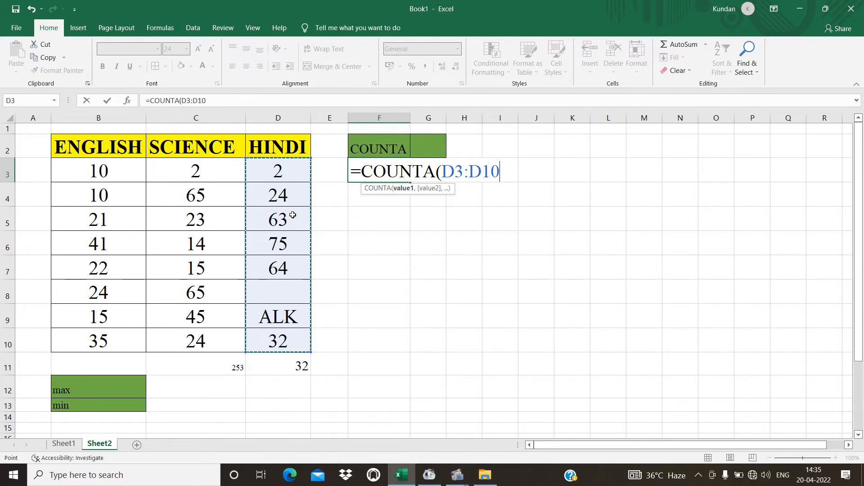
key("Return")
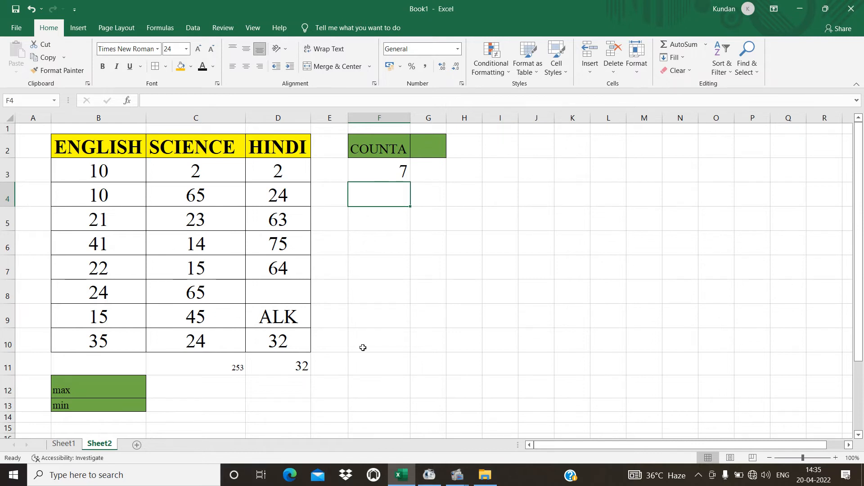
Test COUNTA by entering blank spaces in HINDI cell D8, and remove the spaces again.
double_click(278, 293)
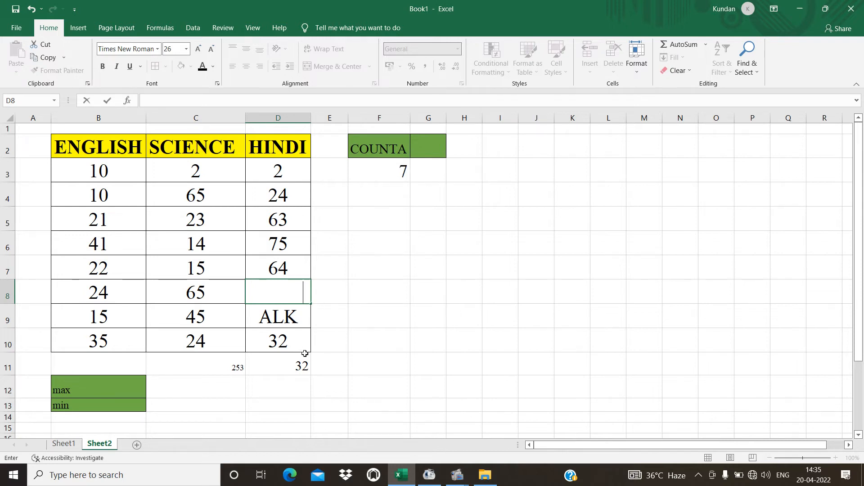
left_click(371, 320)
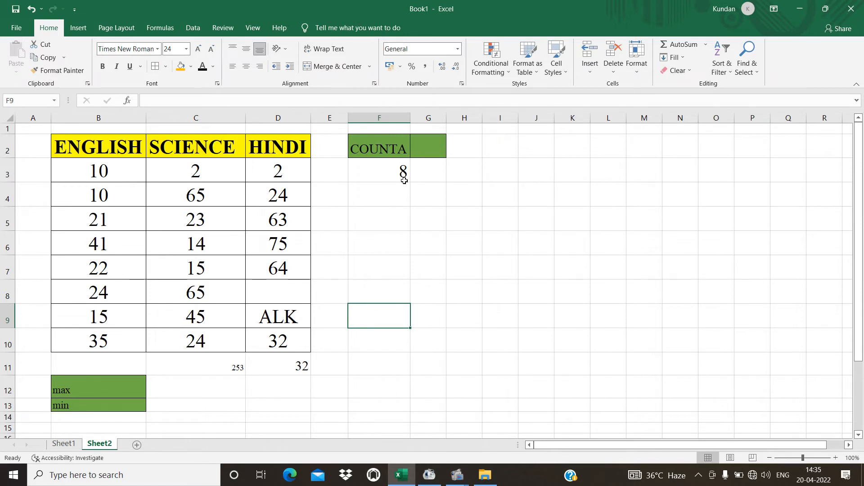
double_click(293, 292)
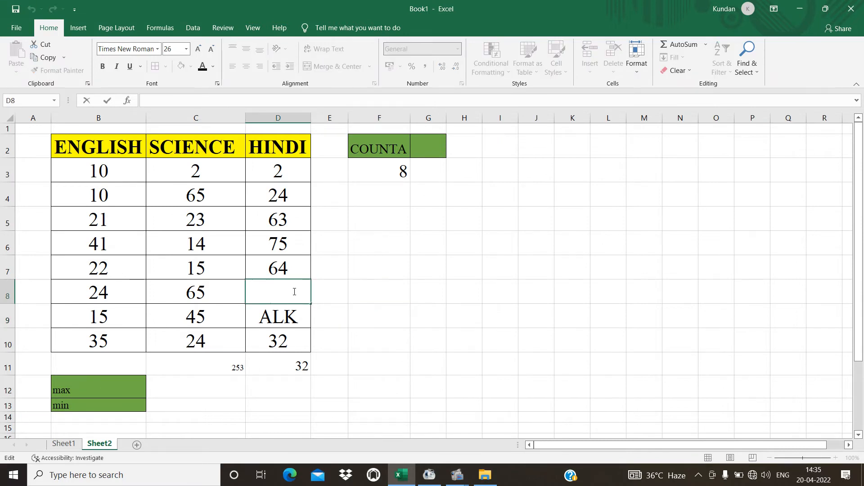
key("Left")
key("Left")
key("Left")
left_click(297, 257)
left_click(277, 284)
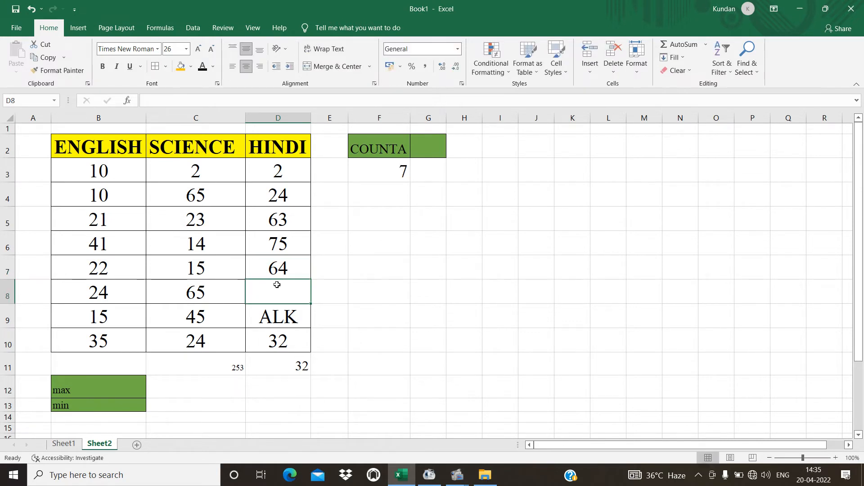
Examine the COUNTA formula in cell F3 against the HINDI range D3:D10, including the empty cell D8.
double_click(282, 295)
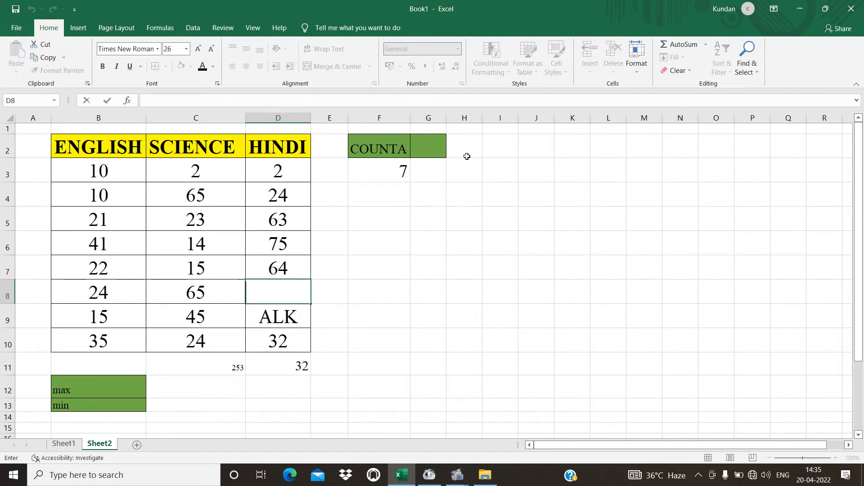
left_click_drag(356, 215, 324, 217)
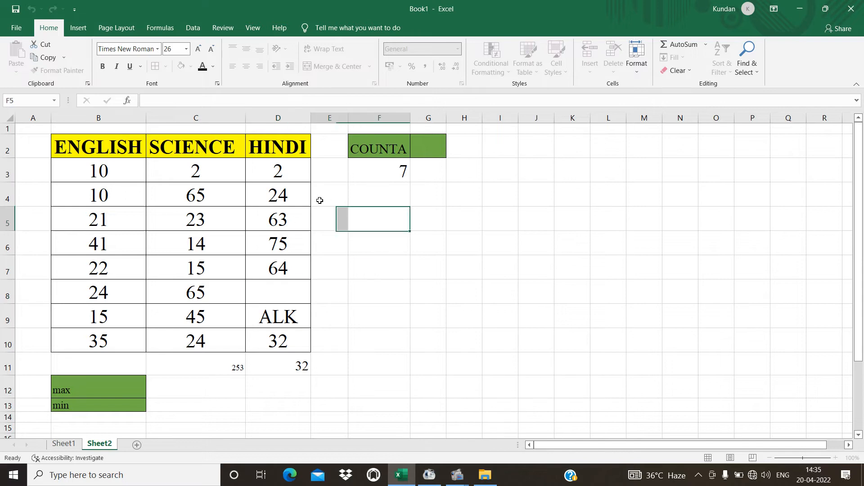
left_click(341, 290)
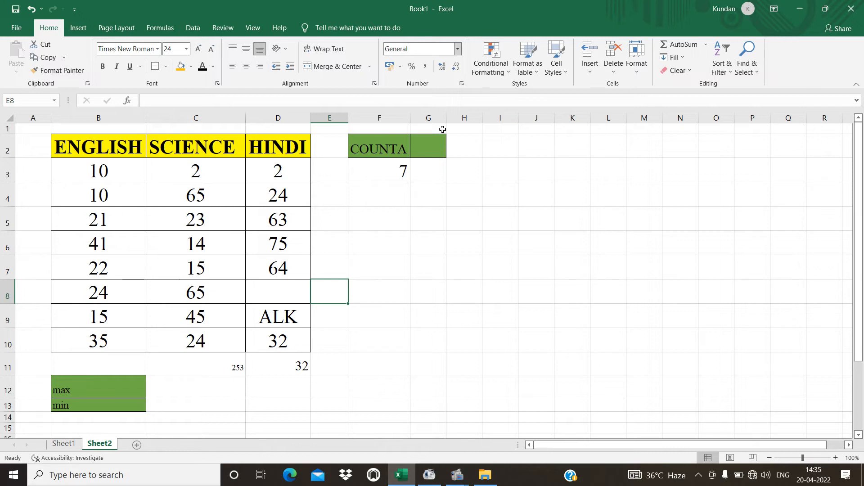
left_click(369, 190)
left_click(381, 167)
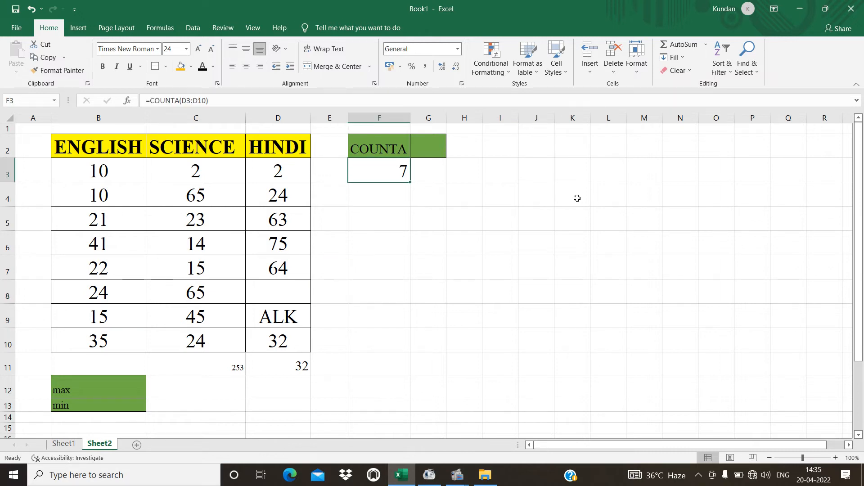
left_click(302, 171)
left_click_drag(302, 216, 305, 350)
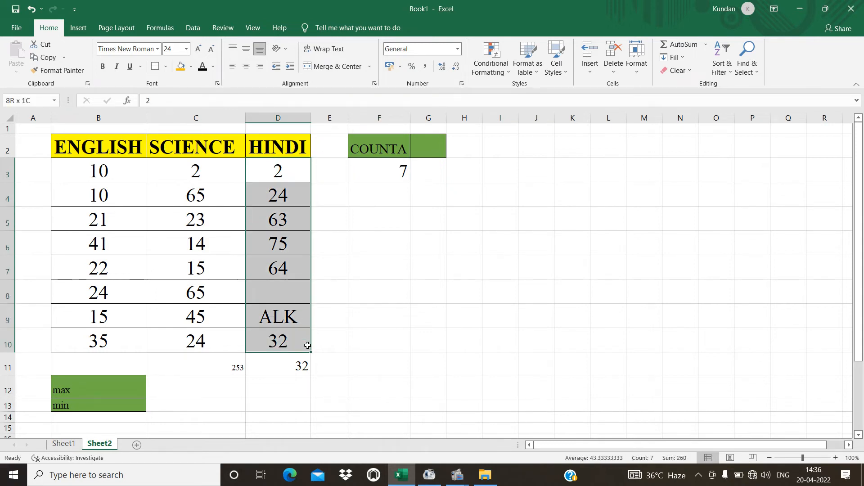
left_click(285, 290)
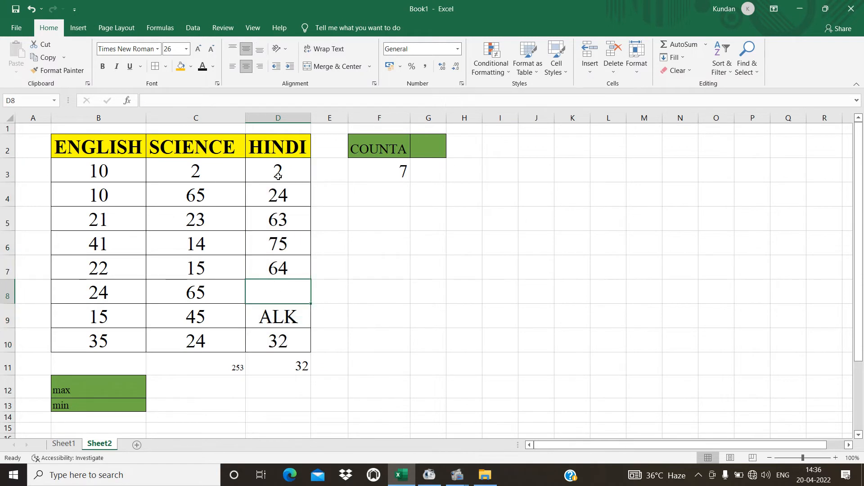
left_click_drag(278, 173, 290, 340)
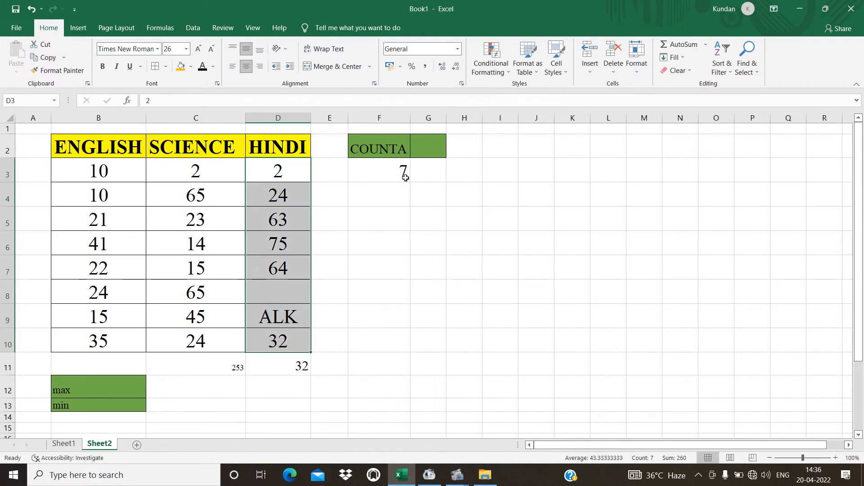
Clear the COUNTA formula from cell F3.
left_click(377, 177)
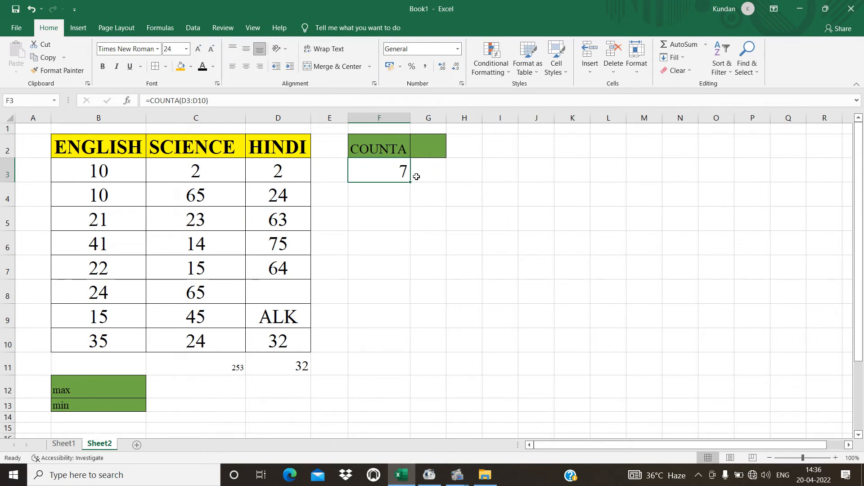
key("F2")
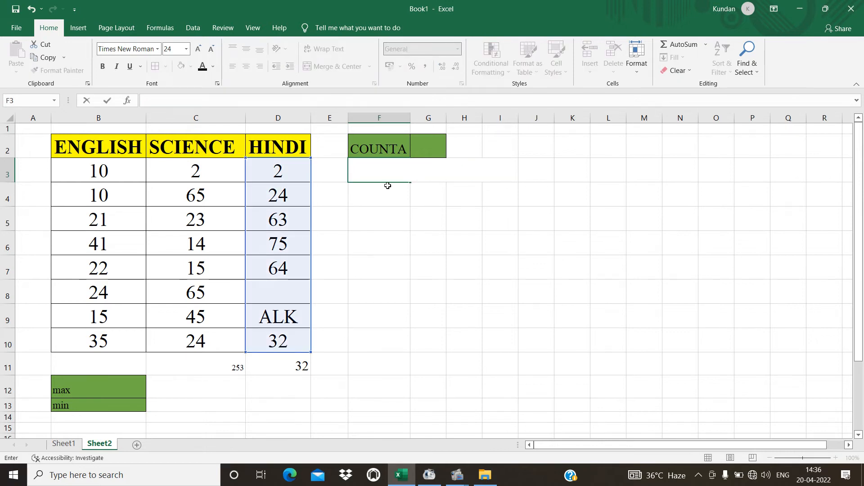
left_click_drag(415, 224, 402, 212)
left_click_drag(363, 155, 365, 164)
left_click(371, 172)
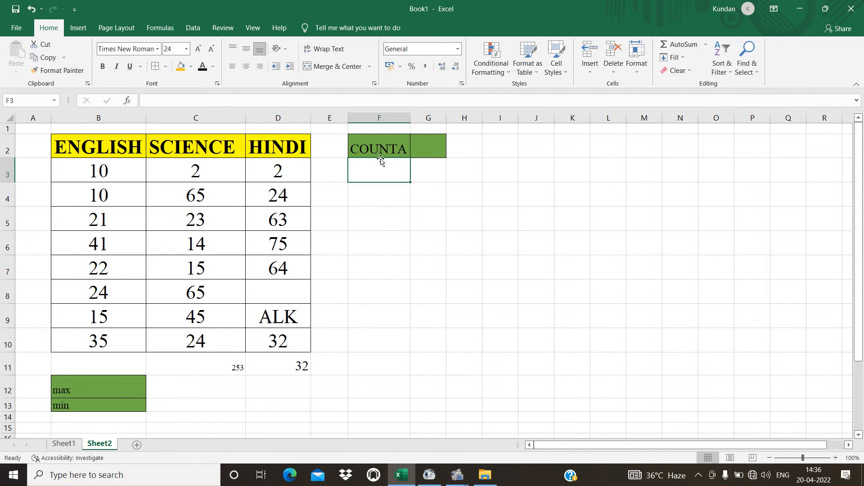
Replace the heading in cell F2 with COUNTABLANK and widen column F to fit it.
left_click(399, 147)
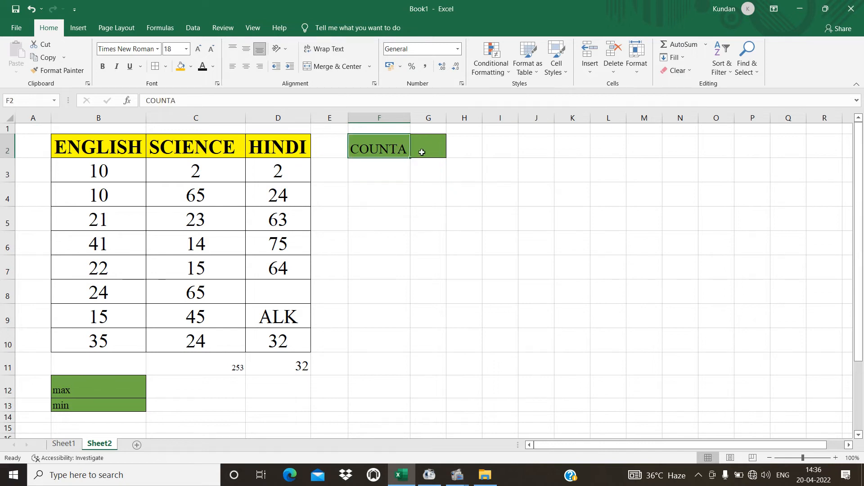
type("COUNR")
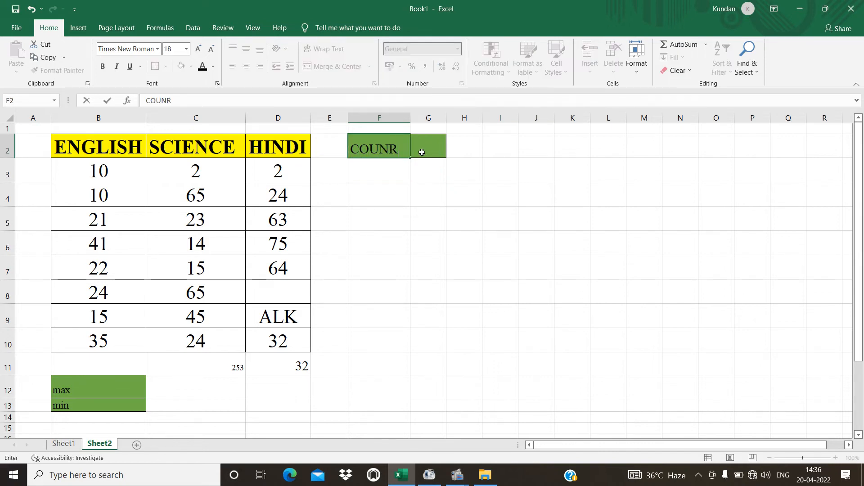
key("BackSpace")
type("TABLAC")
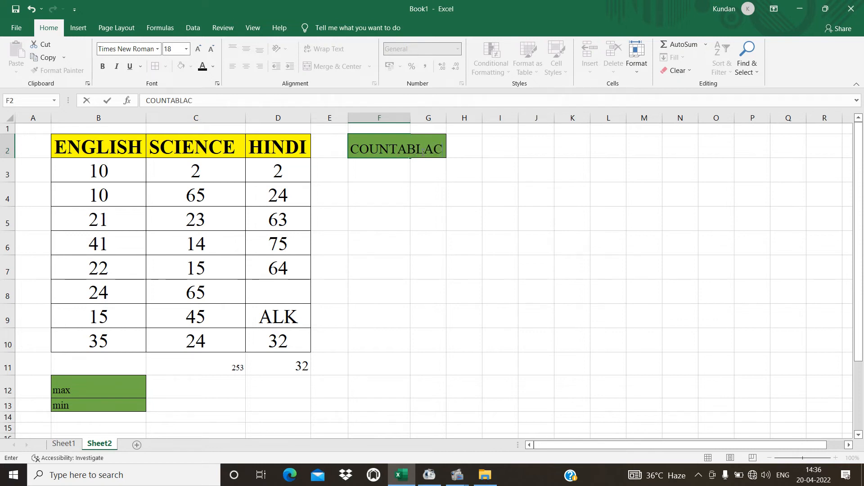
key("BackSpace")
key("BackSpace")
type("ANK")
left_click(427, 166)
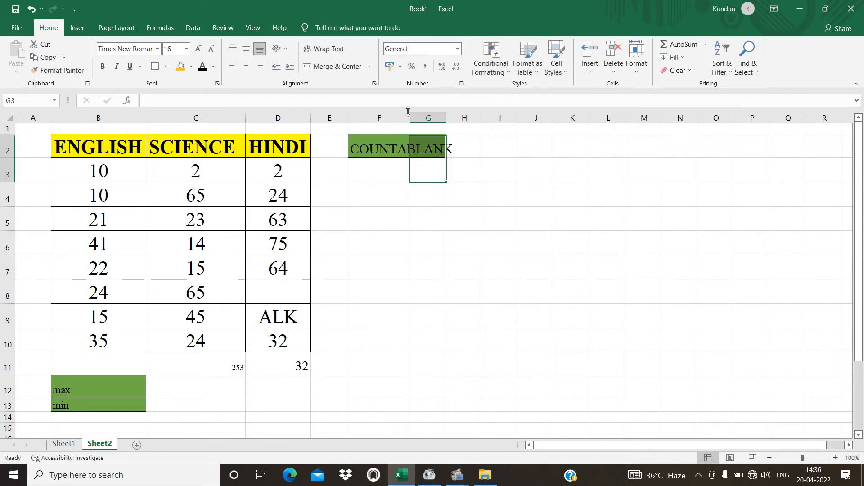
double_click(411, 118)
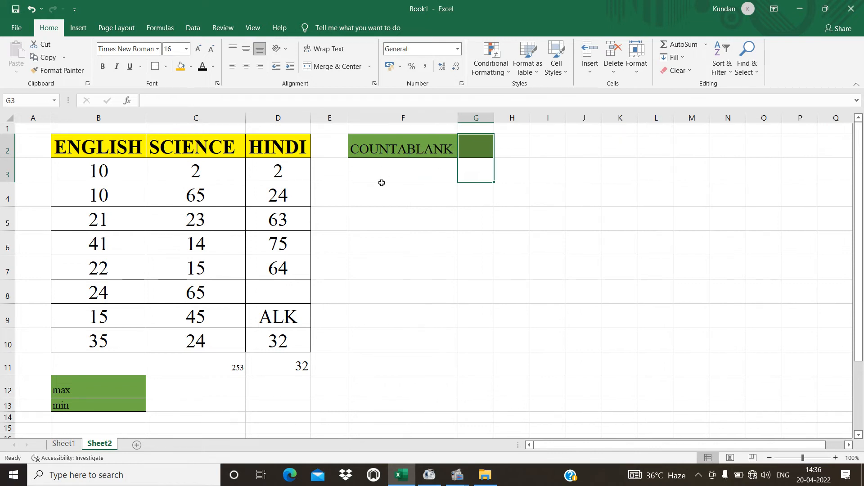
Enter =COUNTBLANK(D3:D10) in cell F3 to count the empty HINDI cells.
left_click(387, 177)
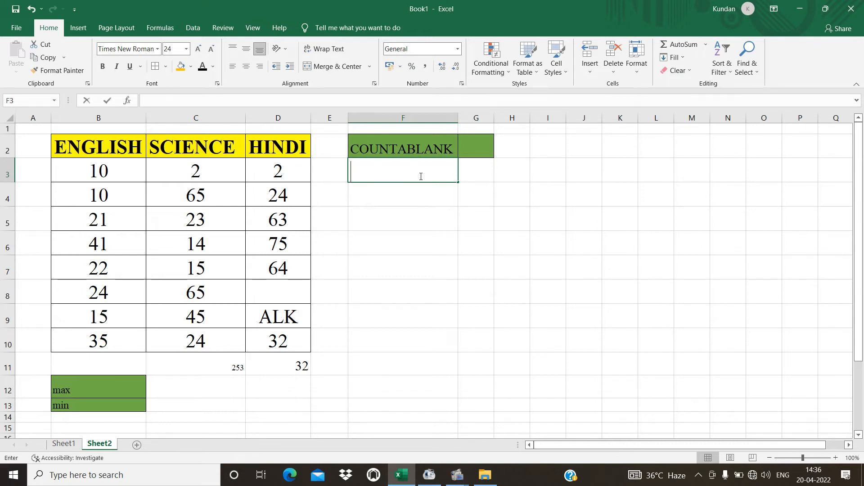
type("=")
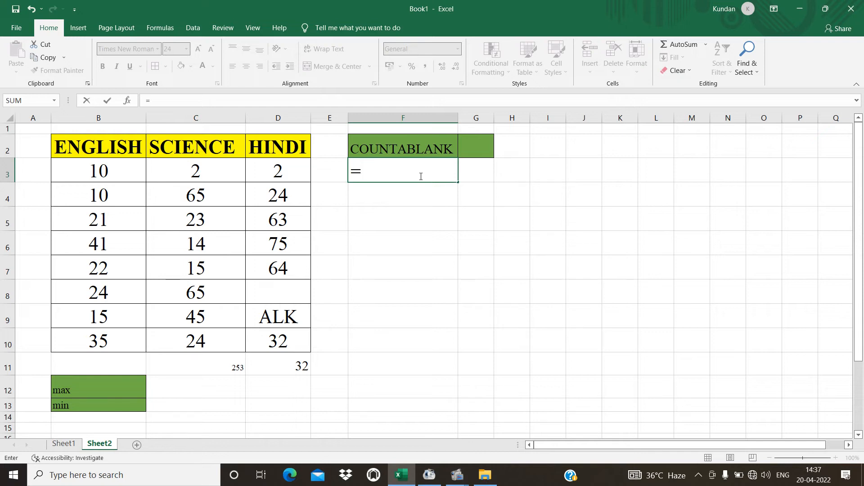
type("COUNT")
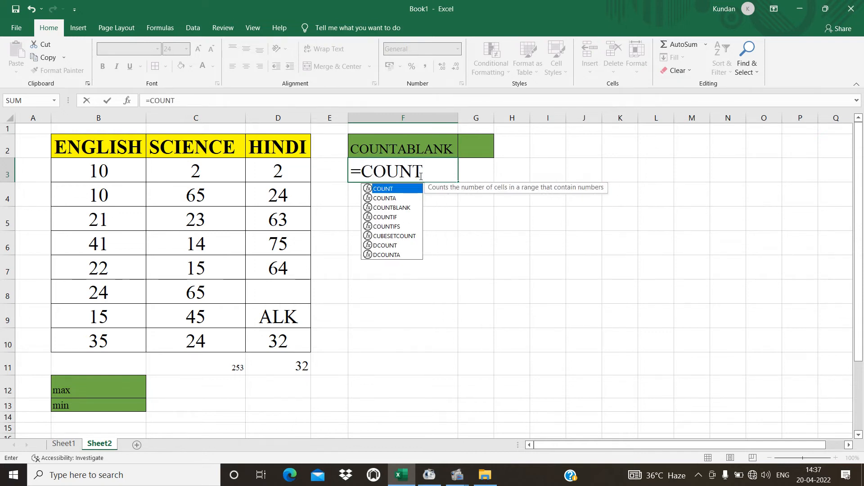
type("BLANK")
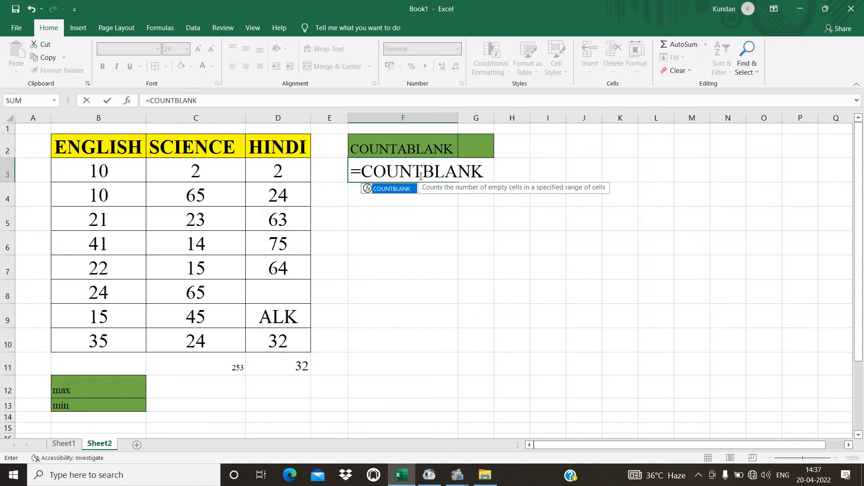
type("(")
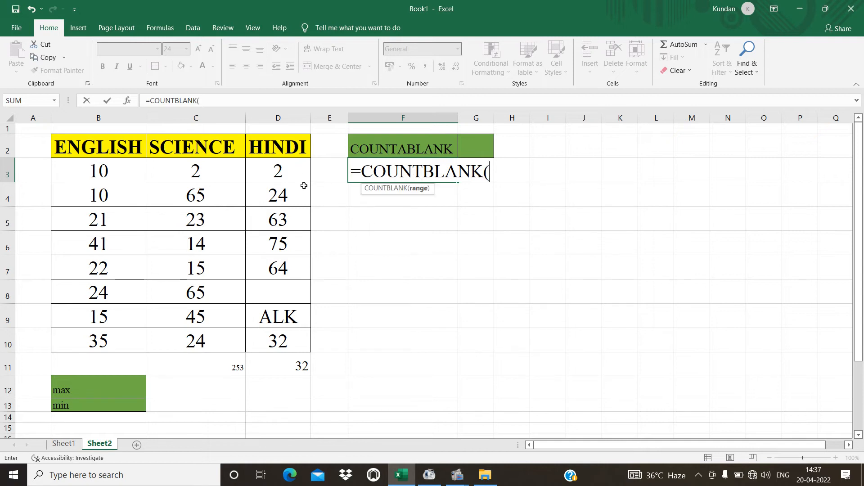
left_click_drag(300, 168, 307, 347)
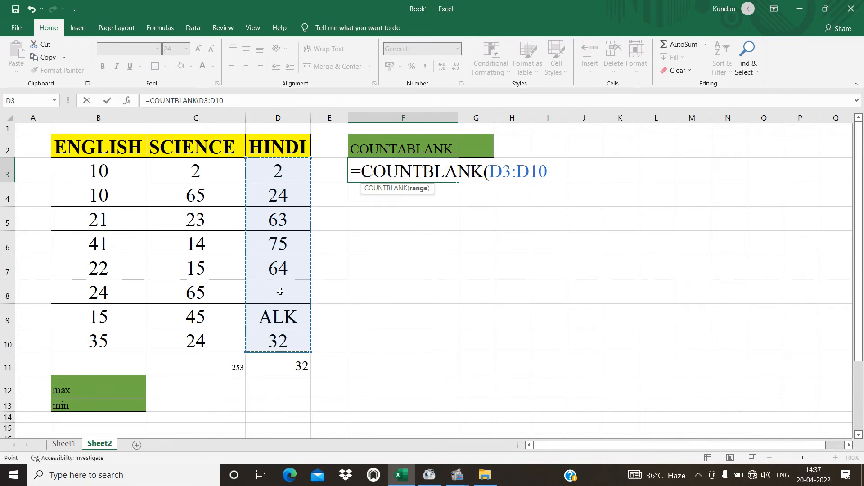
key("Return")
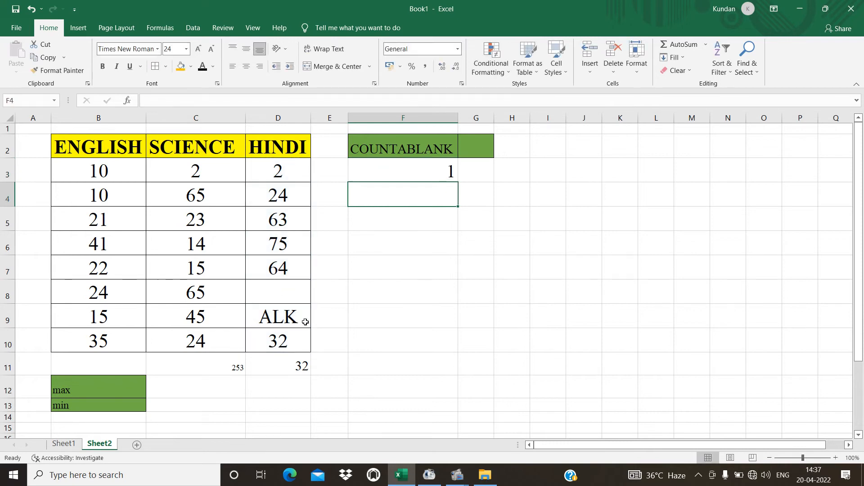
Test the COUNTBLANK formula in F3 by entering blank spaces in the empty HINDI cell D8.
double_click(268, 296)
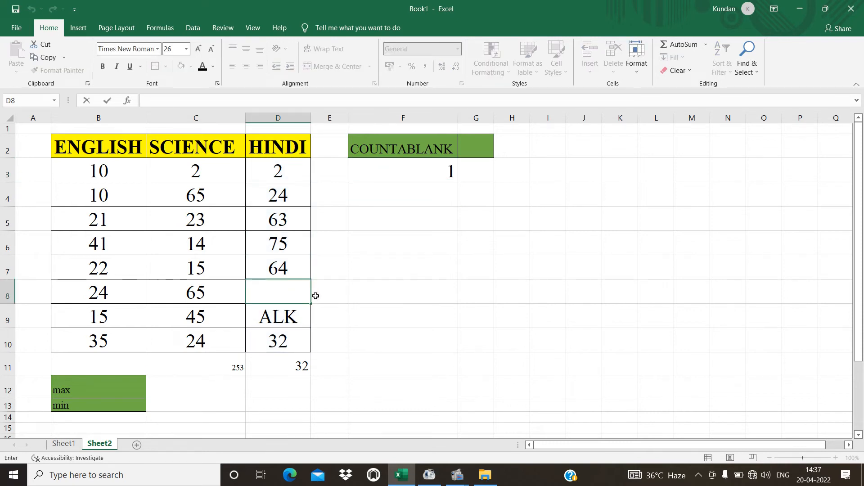
key("Return")
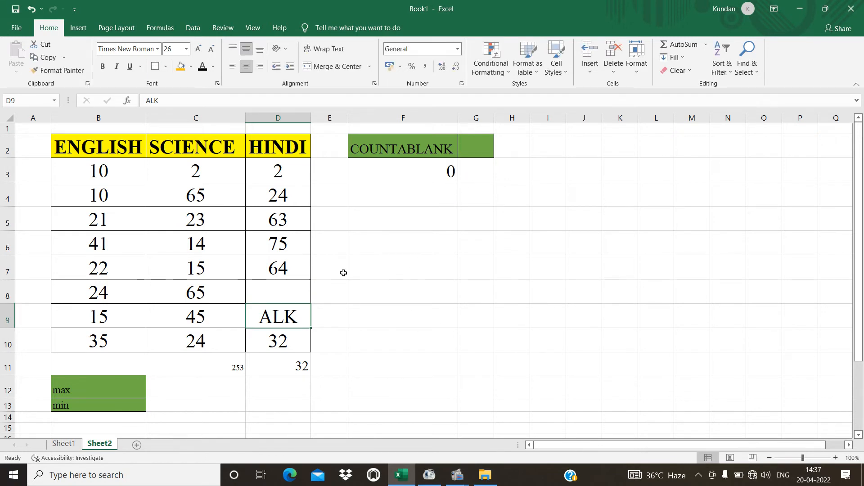
left_click(280, 291)
double_click(280, 292)
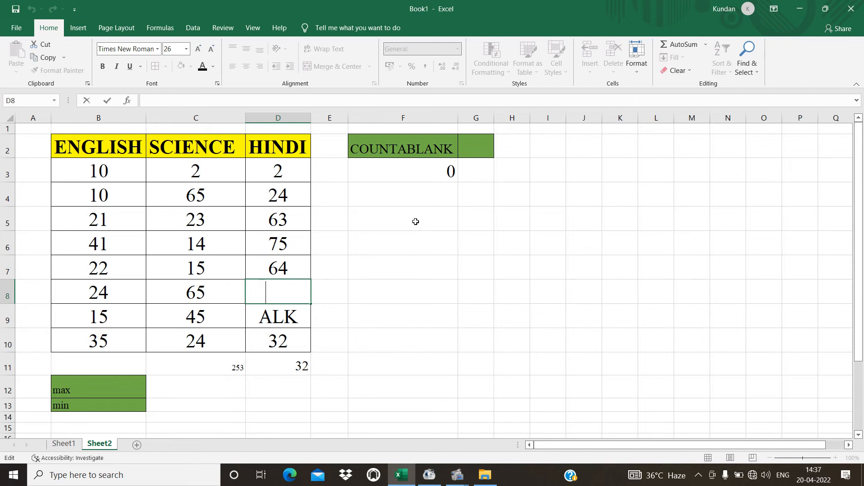
left_click(442, 175)
left_click(293, 293)
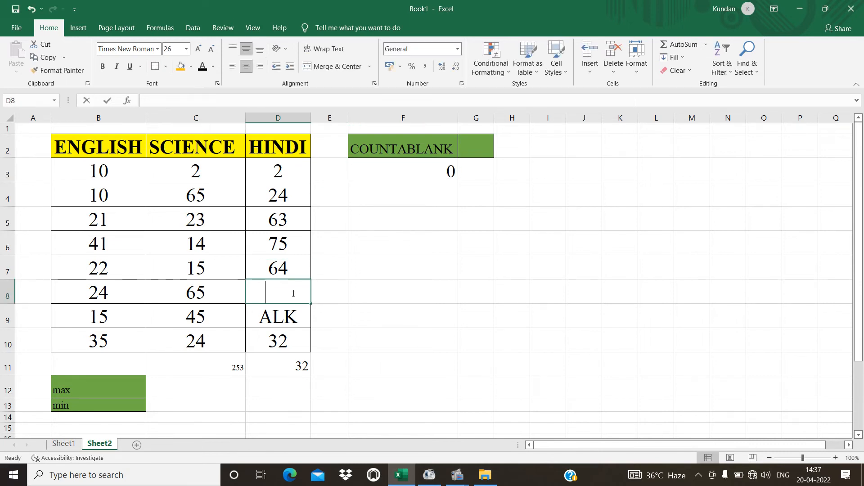
Step through the blank spaces in HINDI cell D8 and delete them so the cell is truly empty.
double_click(293, 293)
key("Left")
key("Left")
key("Left")
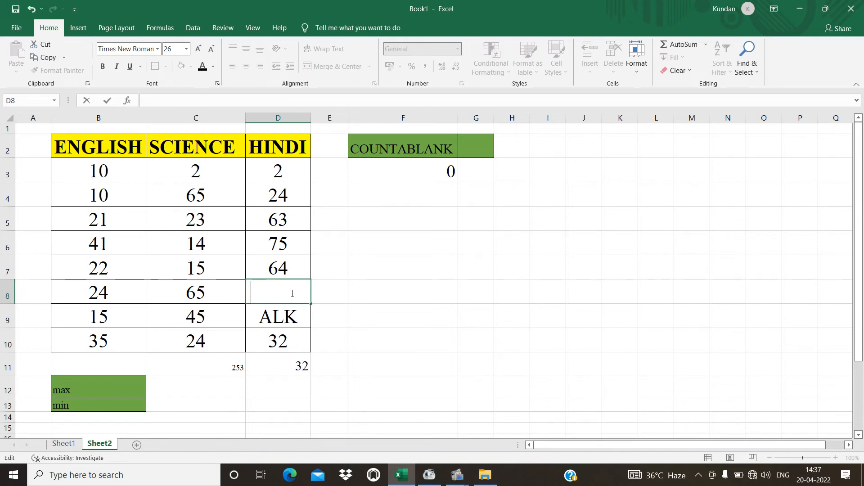
key("Return")
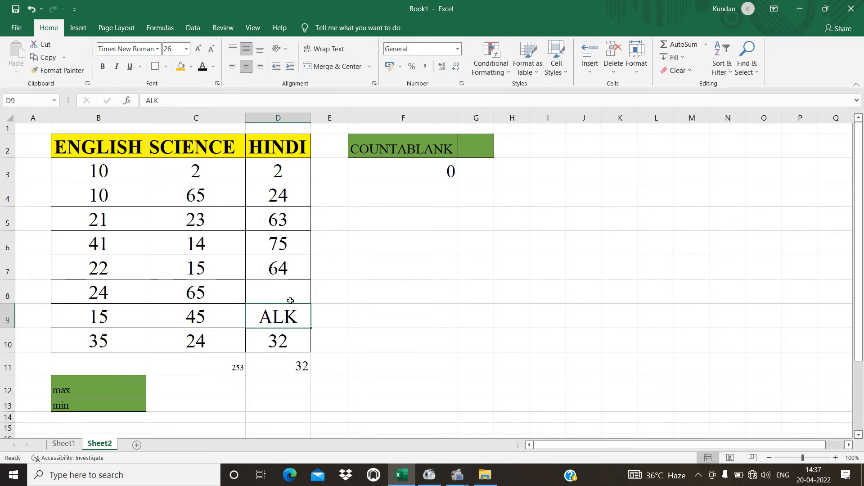
double_click(288, 287)
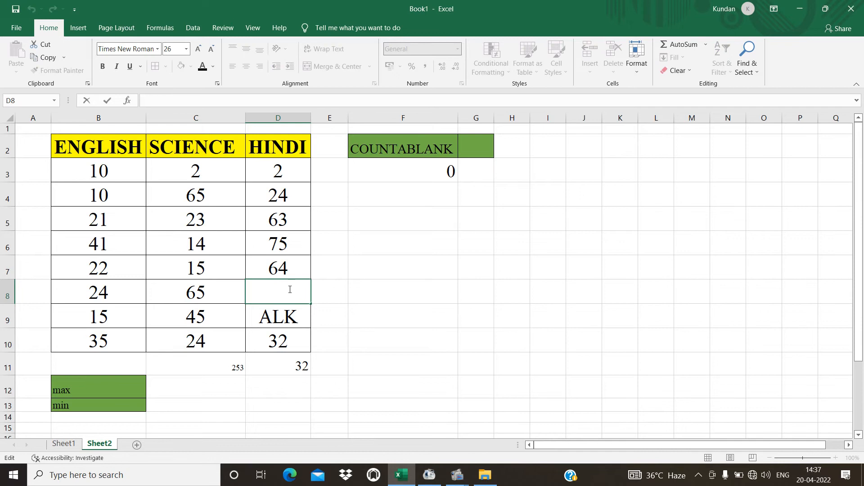
key("BackSpace")
key("Return")
left_click(279, 293)
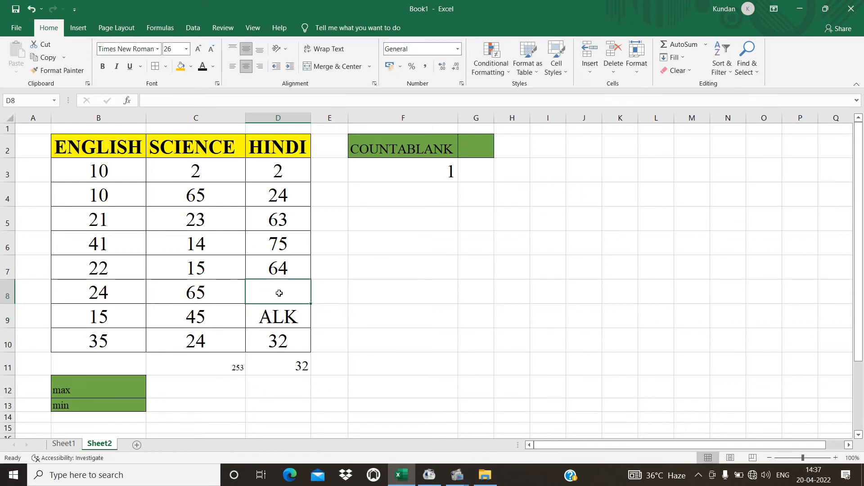
Enter blank spaces in HINDI cell D8 once more and check the COUNTBLANK formula in F3.
double_click(280, 293)
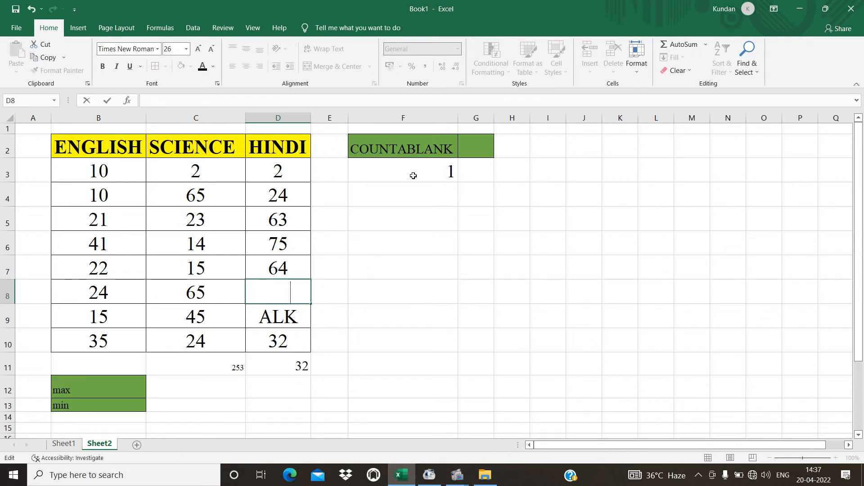
key("Return")
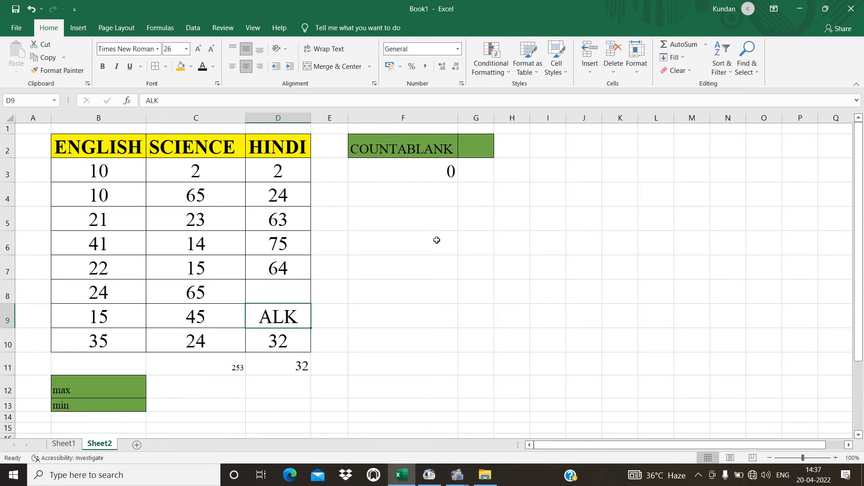
left_click(431, 177)
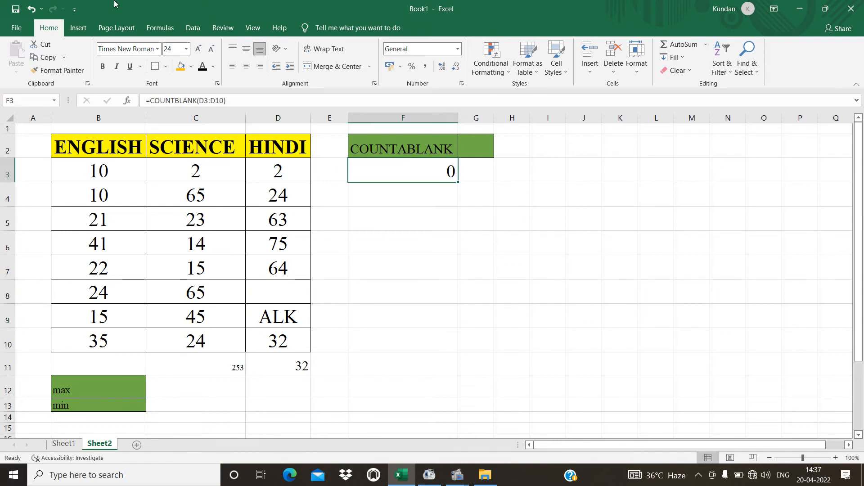
Inspect the repeated spaces in HINDI cell D8 and remove them again.
left_click(288, 285)
double_click(288, 284)
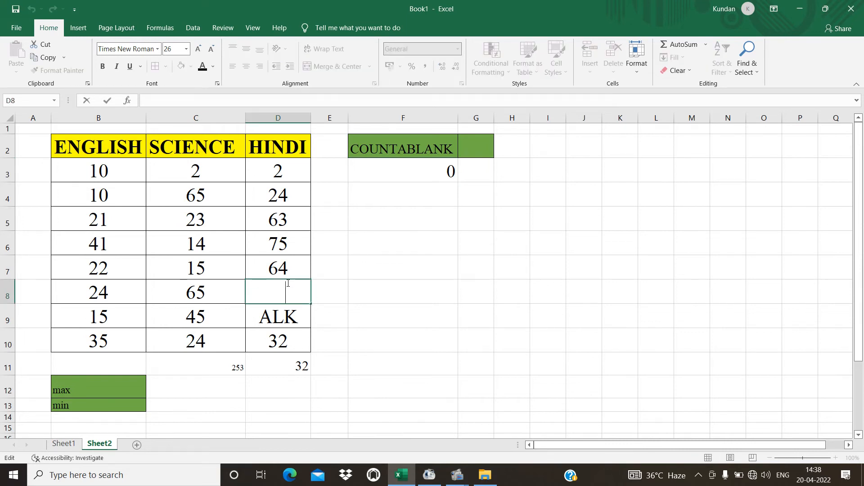
key("Left")
key("Left")
key("Left")
key("Left")
key("Left")
key("Left")
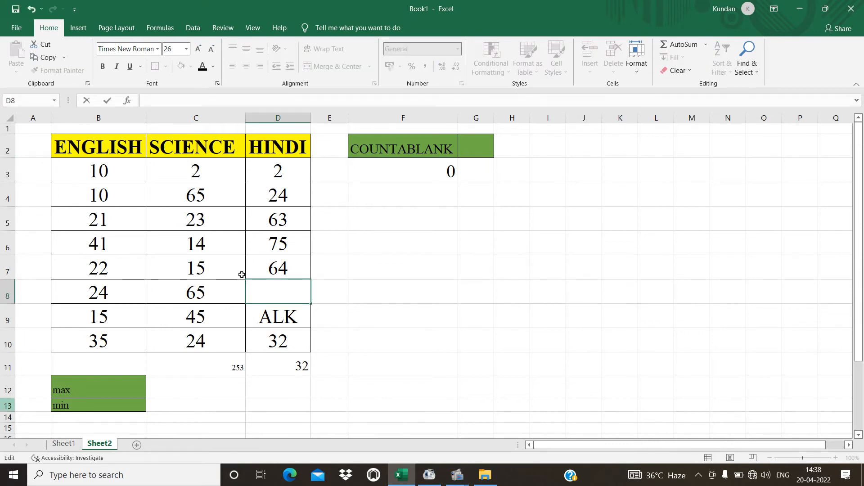
left_click(381, 268)
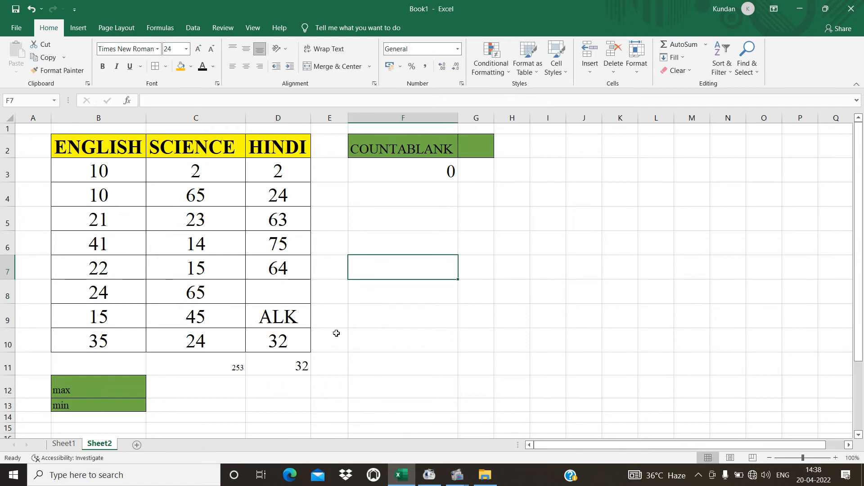
left_click(266, 297)
double_click(266, 298)
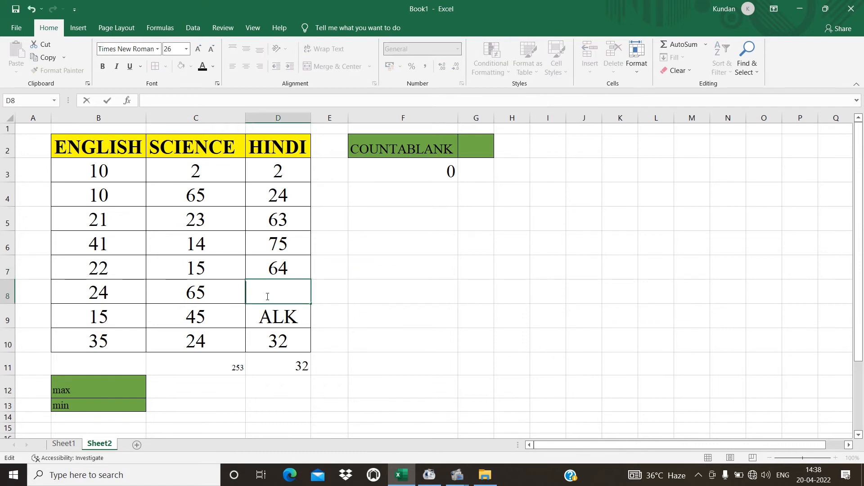
key("Return")
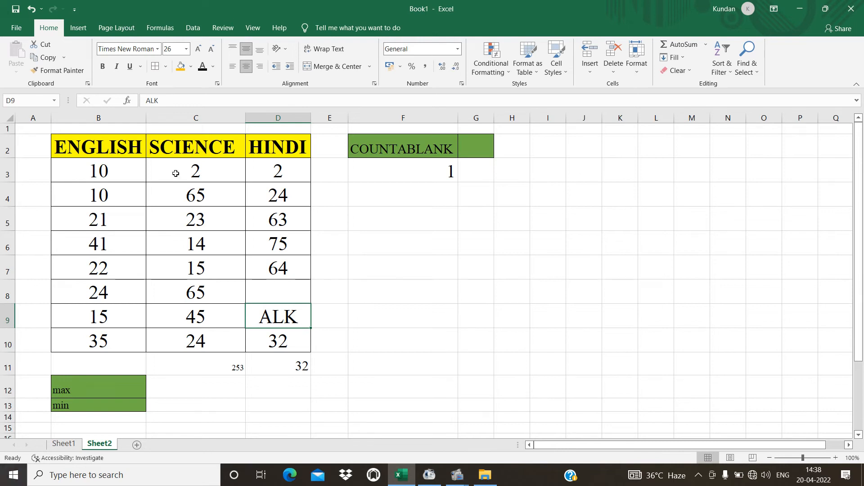
left_click(292, 284)
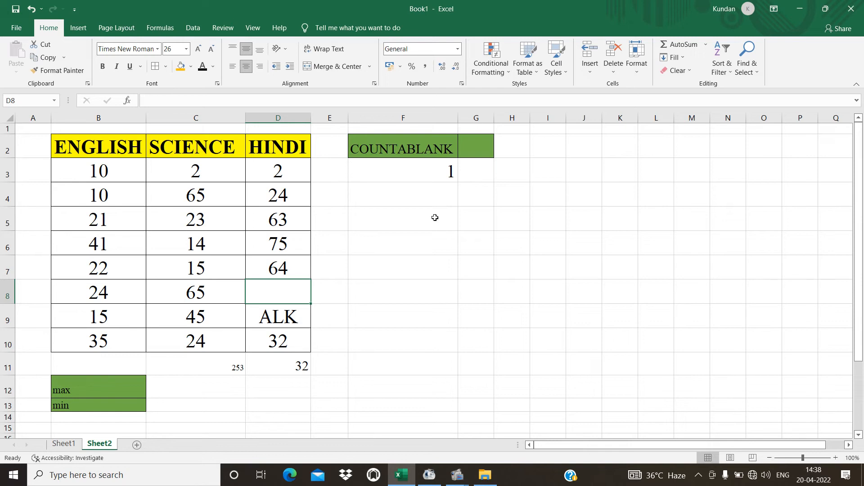
Check the list of functions on Sheet1 and return to the marks table on Sheet2.
left_click(64, 444)
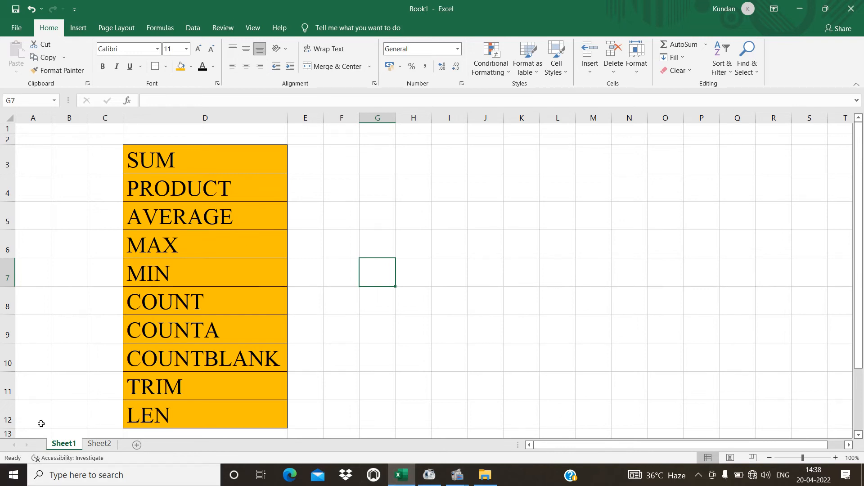
left_click(97, 446)
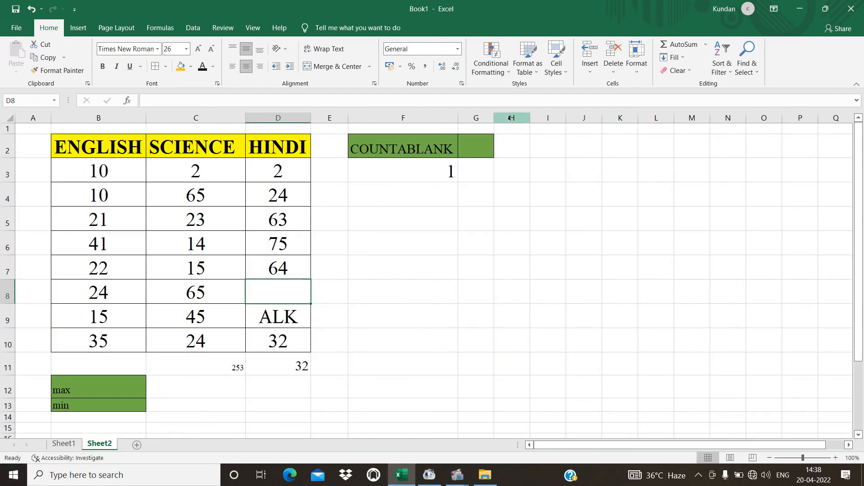
left_click(384, 198)
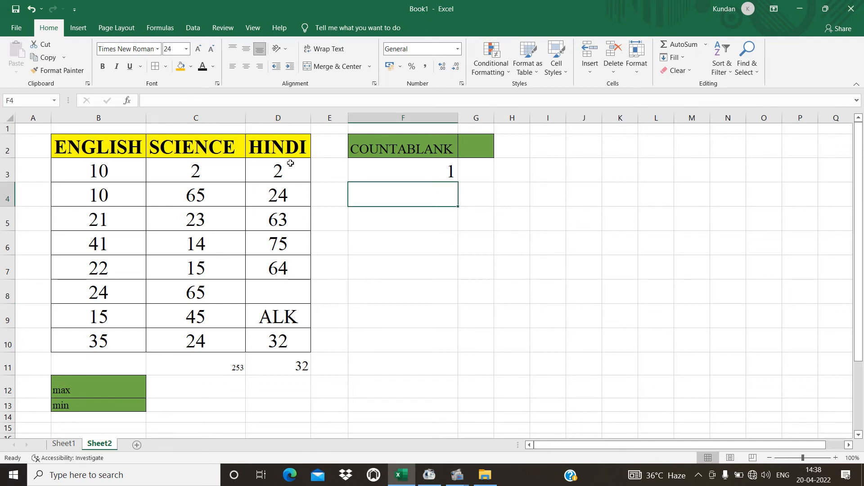
Change the heading in F2 to AVERAGE, clear the old result in F3 and start a new formula there.
left_click(361, 153)
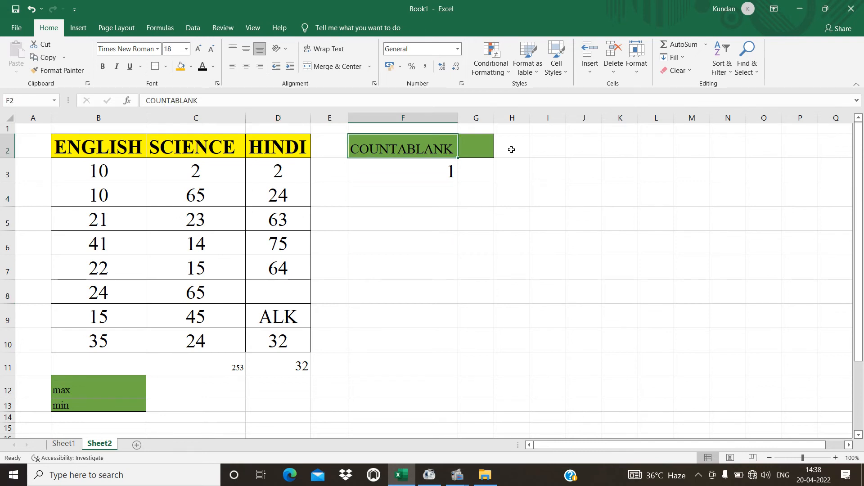
type("AVERAGE")
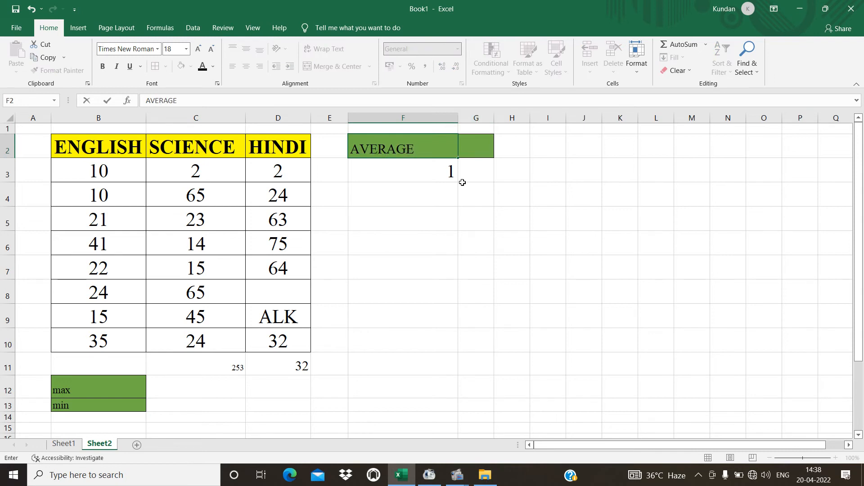
left_click(445, 178)
key("Delete")
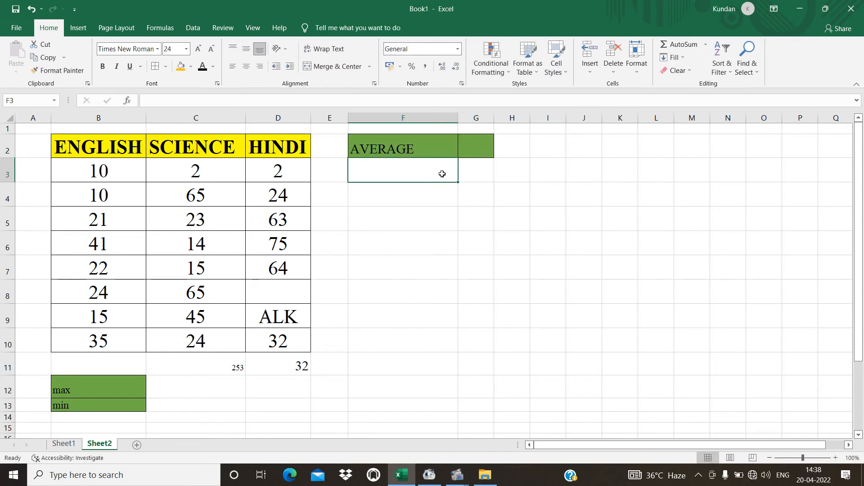
double_click(442, 173)
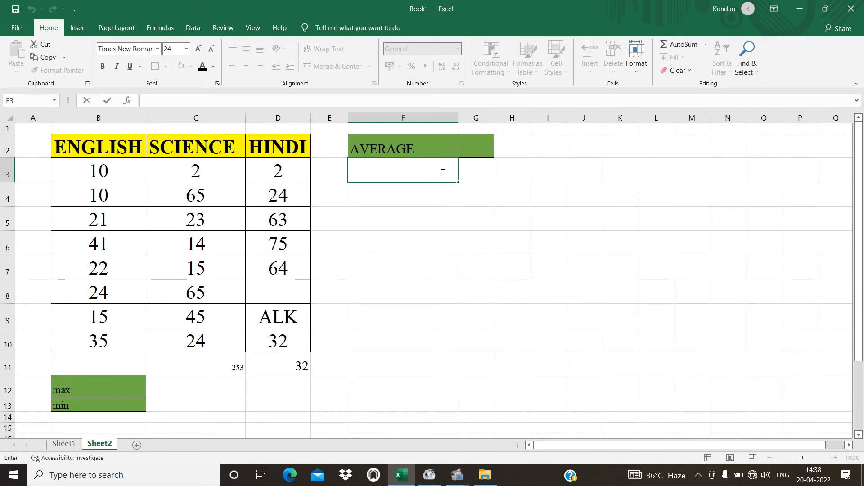
type("=")
left_click(302, 229)
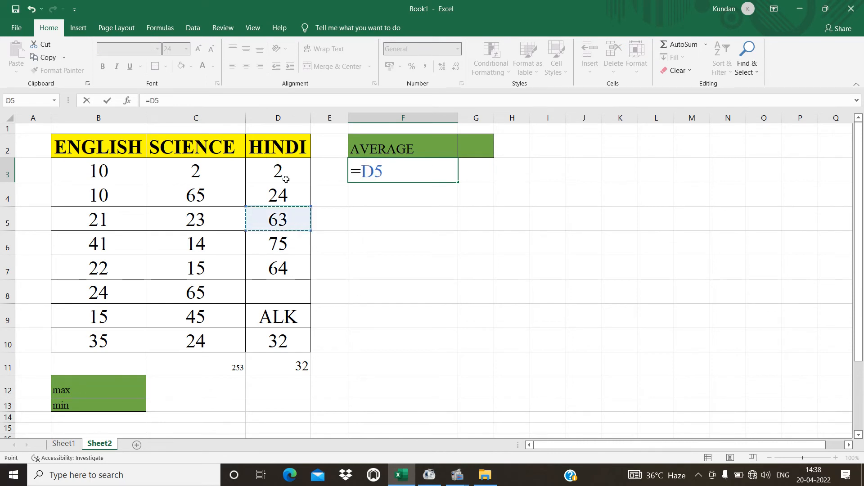
left_click_drag(197, 172, 207, 349)
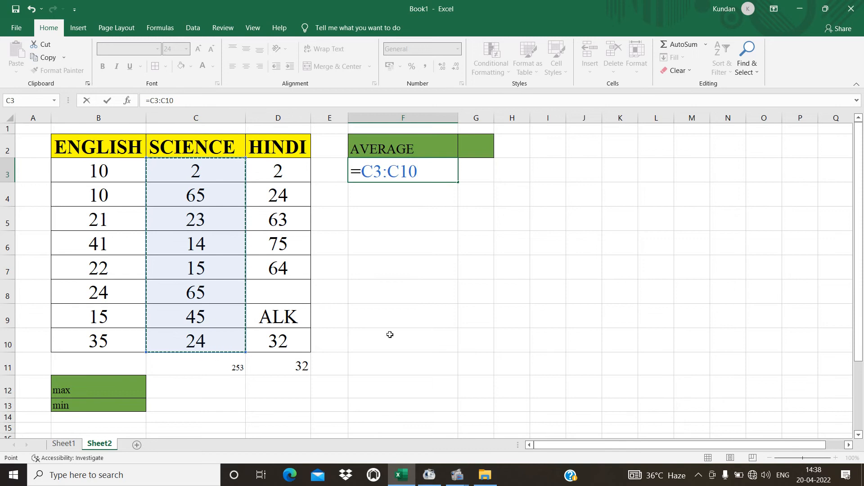
key("BackSpace")
key("BackSpace")
key("BackSpace")
key("BackSpace")
key("BackSpace")
key("BackSpace")
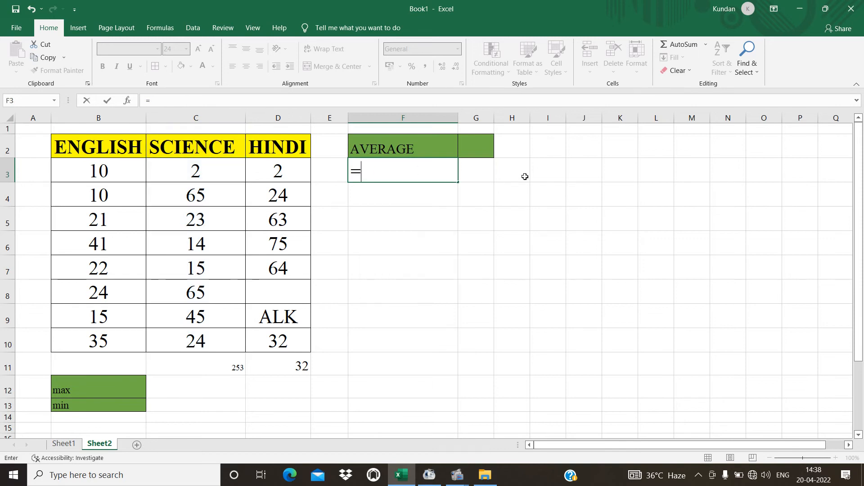
Complete the formula in F3 as =AVERAGE(C3:C10) to average the SCIENCE marks.
type("AVERAHG")
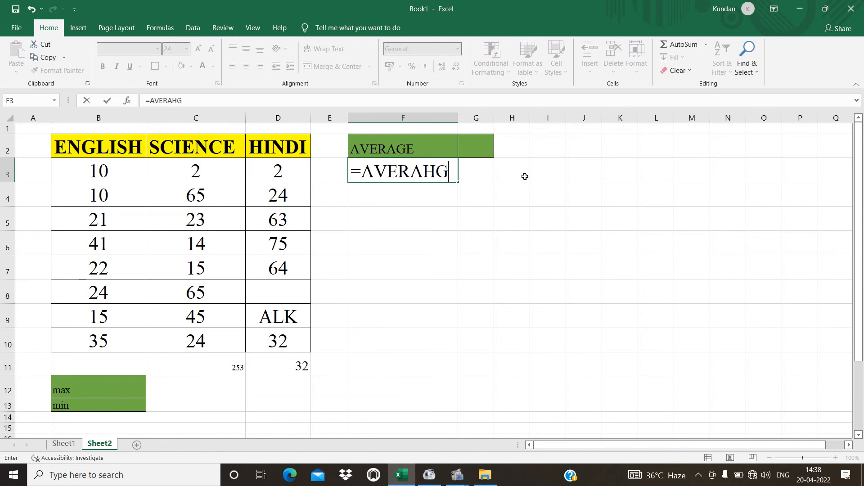
key("BackSpace")
key("BackSpace")
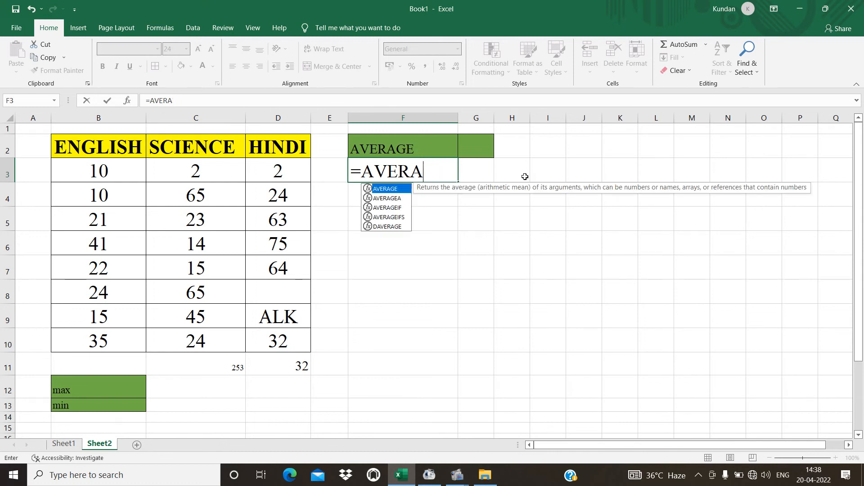
type("GE(")
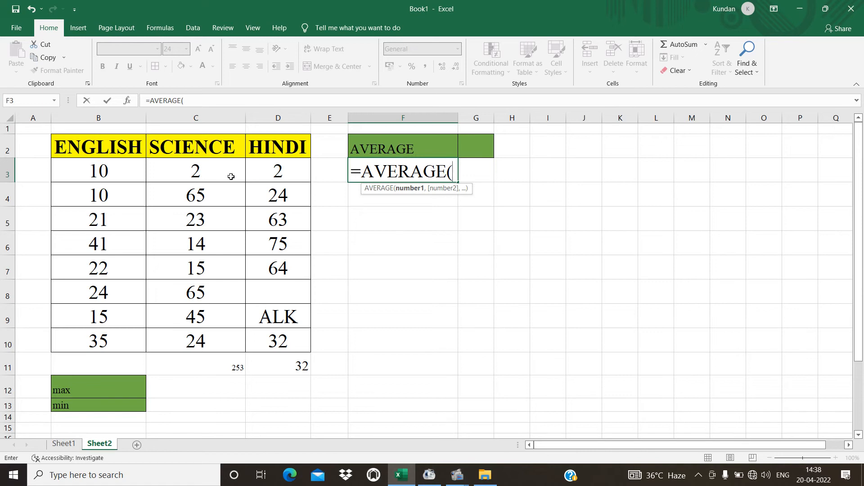
left_click_drag(229, 175, 214, 337)
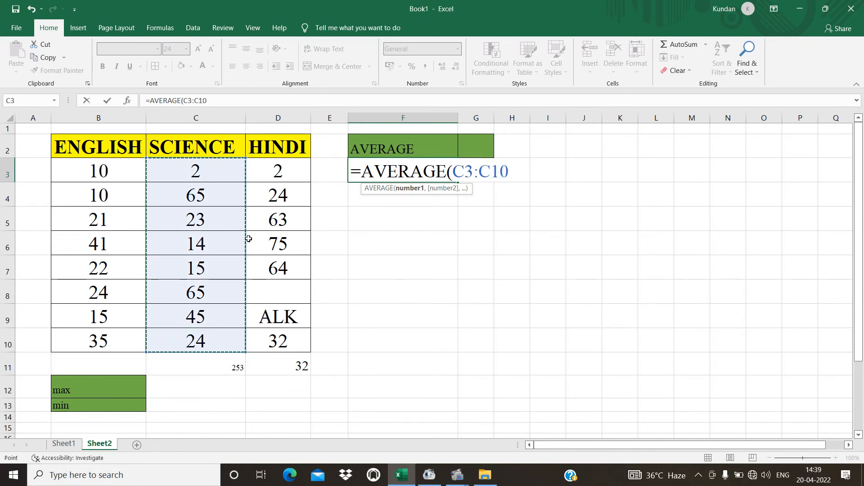
key("Return")
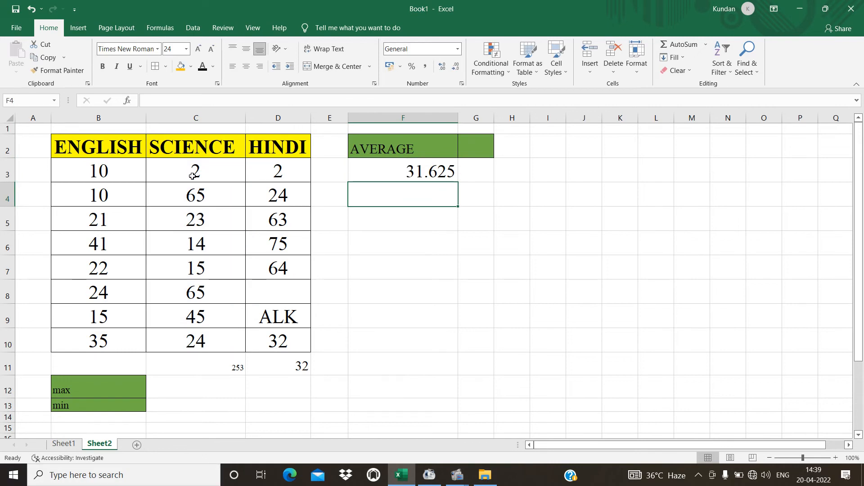
Compare the SCIENCE marks in C3:C10 with the AVERAGE formula in F3.
left_click_drag(193, 175, 216, 339)
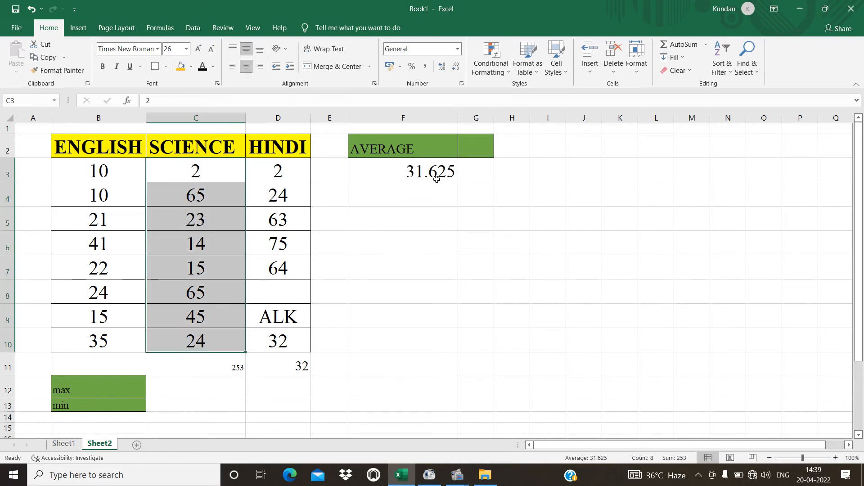
left_click(437, 178)
left_click(210, 273)
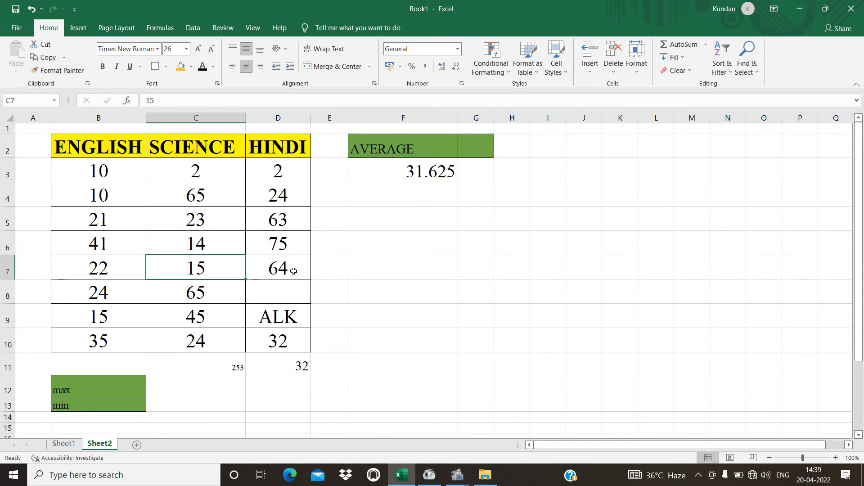
left_click(403, 168)
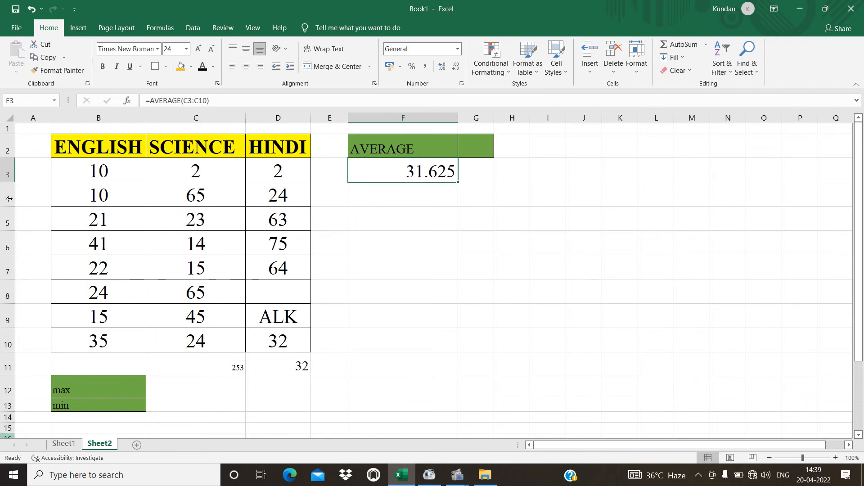
Change the SCIENCE mark in C7 to 10.
left_click(199, 274)
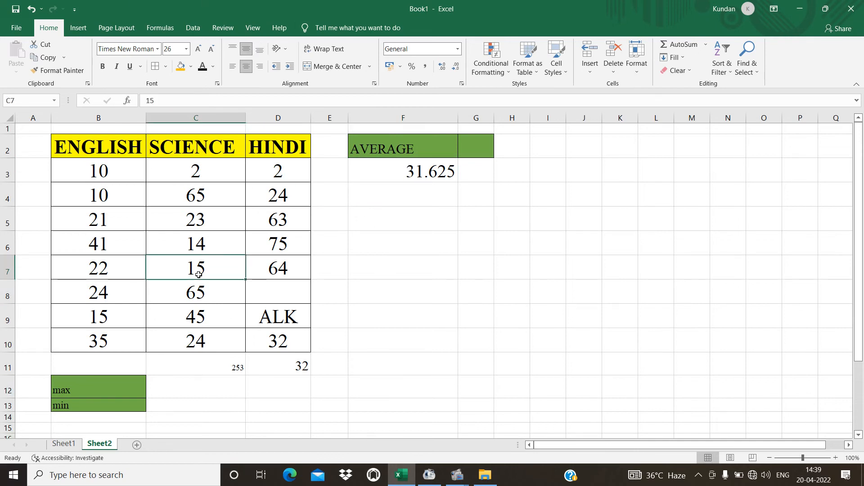
double_click(211, 271)
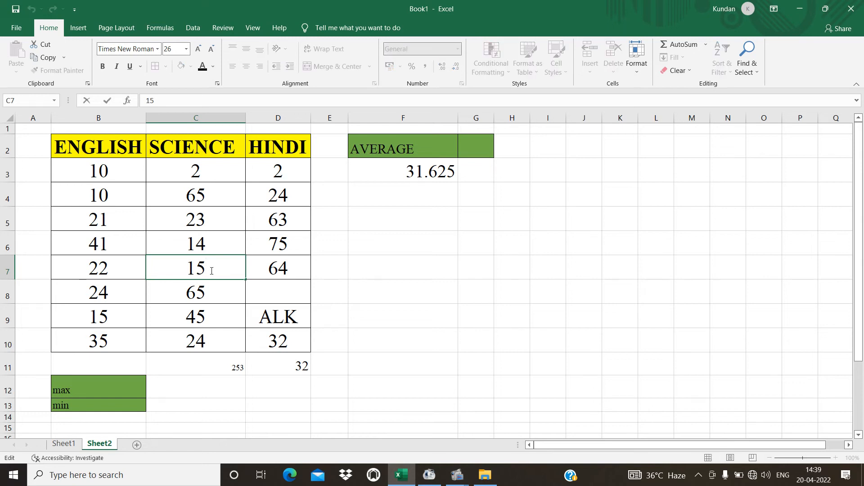
key("BackSpace")
key("BackSpace")
type("10")
key("Return")
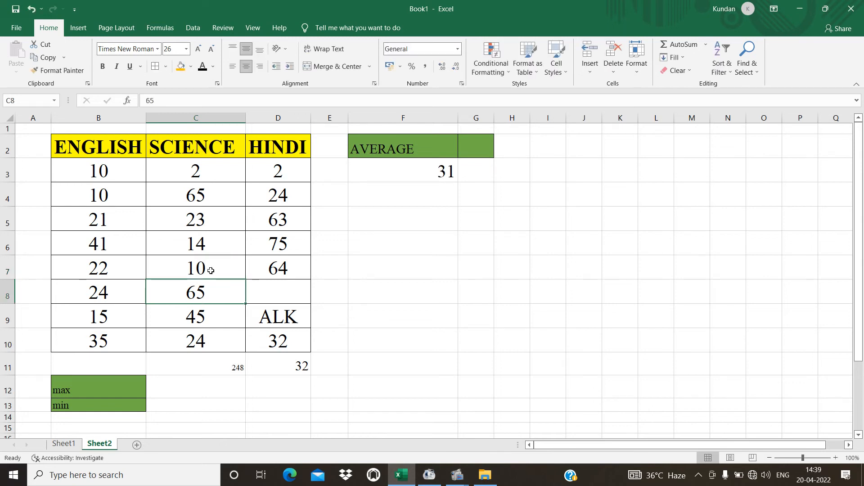
Change the SCIENCE mark in C8 to 5 and check the AVERAGE formula in F3.
left_click(433, 175)
left_click(201, 294)
type("5")
key("Return")
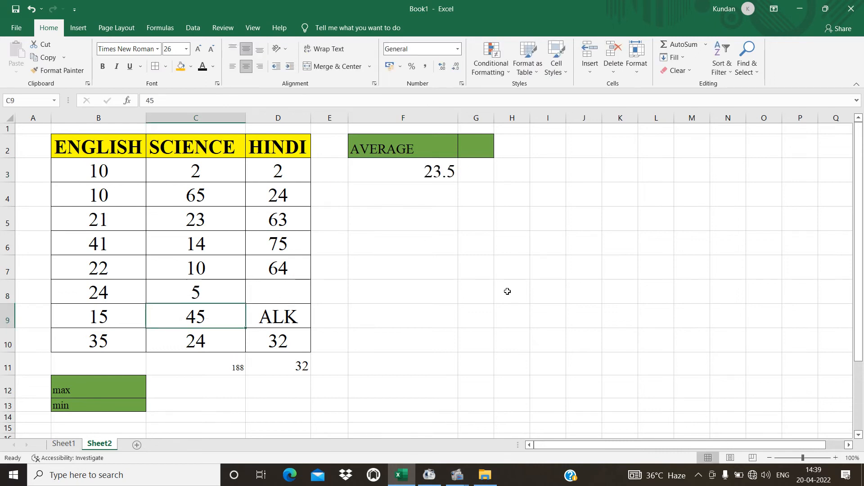
left_click(391, 181)
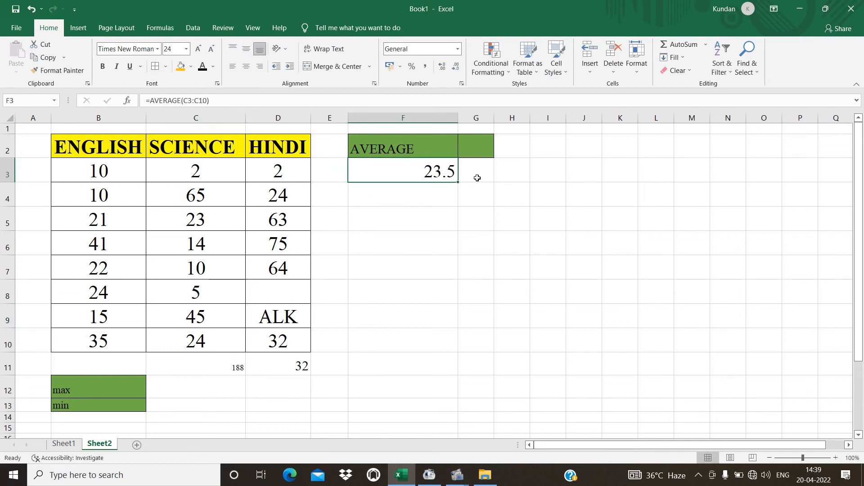
Review the average in F3, consult the function list on Sheet1 and return to the AVERAGE heading on Sheet2.
left_click(201, 288)
left_click_drag(388, 187, 387, 168)
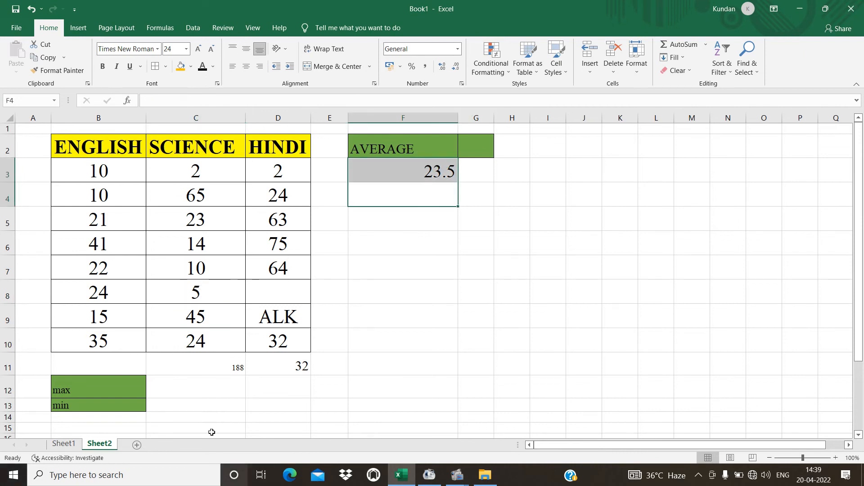
left_click(429, 265)
left_click(62, 445)
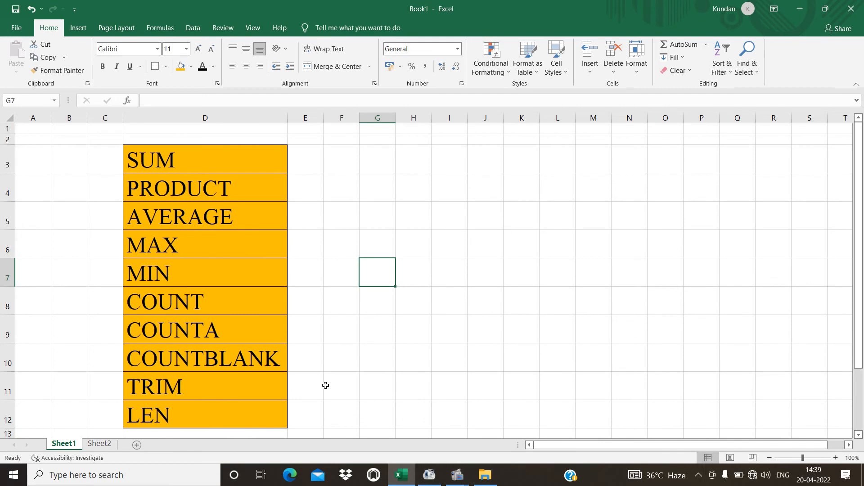
left_click(99, 444)
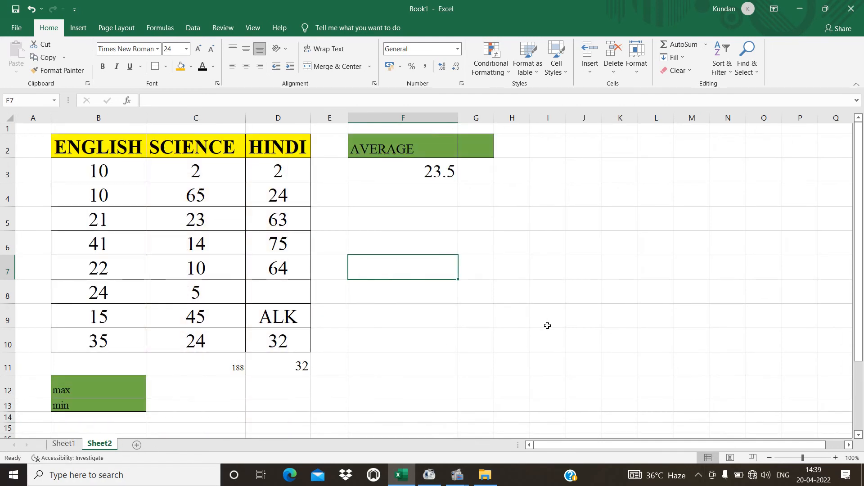
left_click(416, 147)
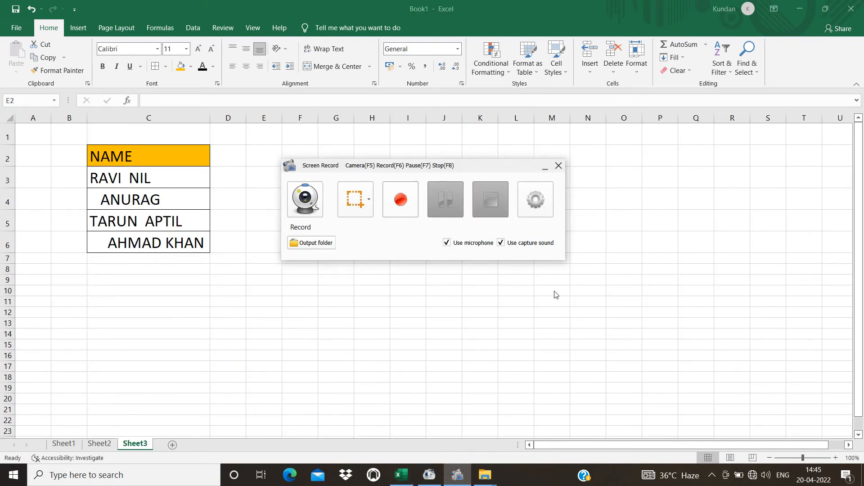
Enter the heading TRIM in cell E2 of Sheet3 at font size 18.
double_click(266, 152)
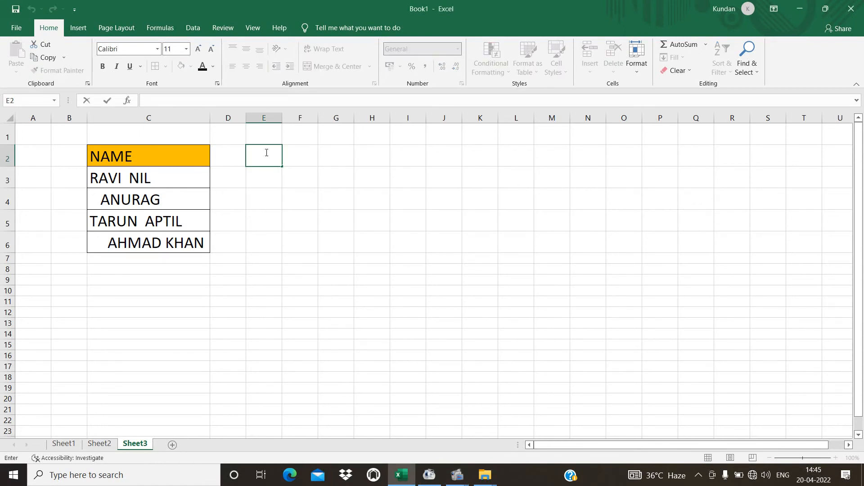
type("TRIM")
left_click_drag(256, 152, 176, 69)
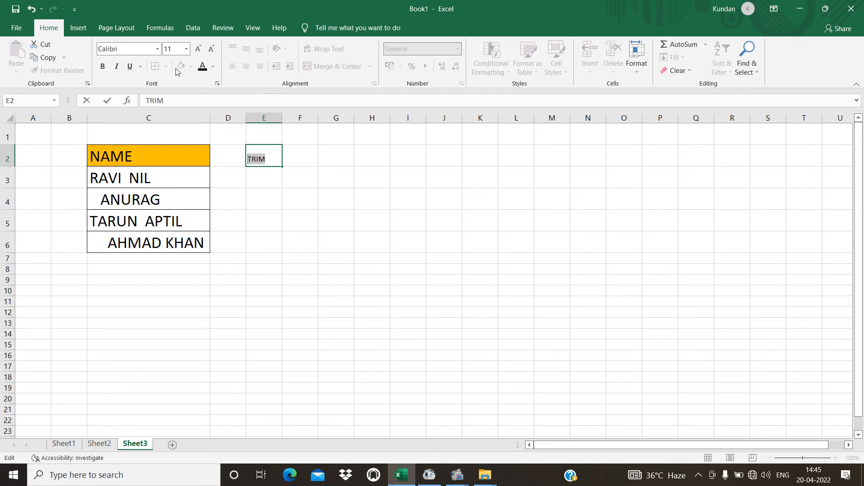
left_click(186, 48)
left_click(171, 135)
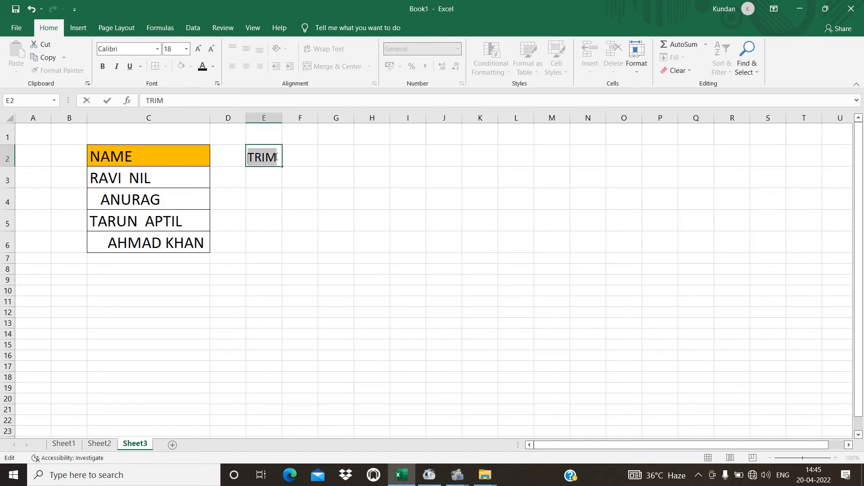
left_click(249, 180)
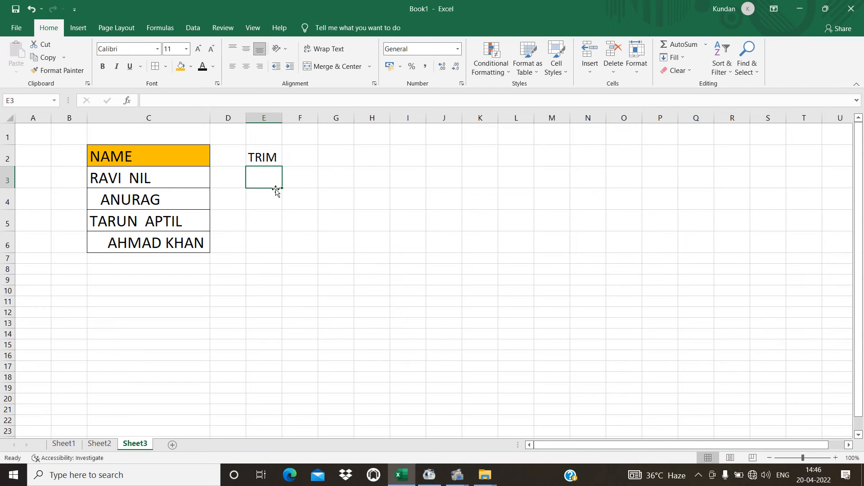
Examine the leading spaces in NAME cells C4 and C6 and the spacing between the words in C6 and C5.
double_click(100, 200)
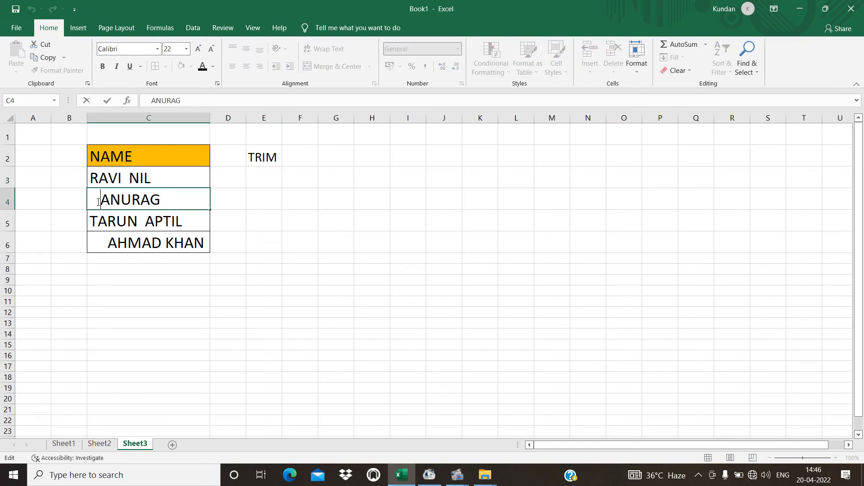
double_click(108, 246)
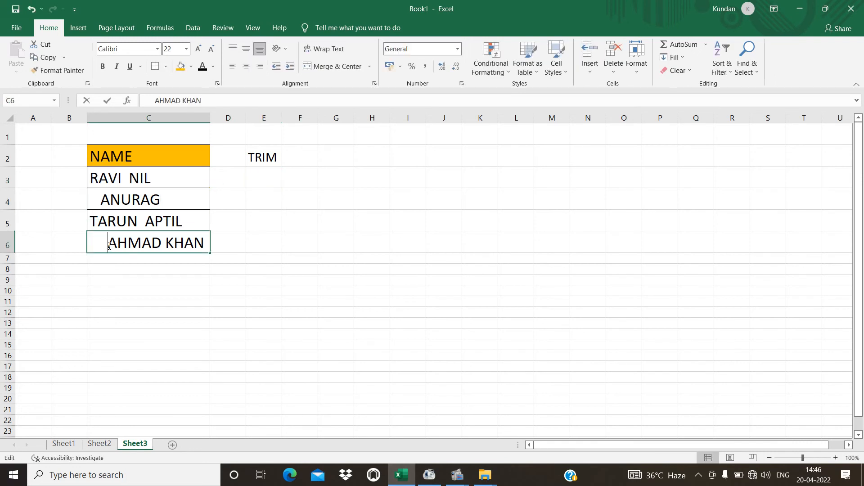
left_click_drag(108, 245, 90, 246)
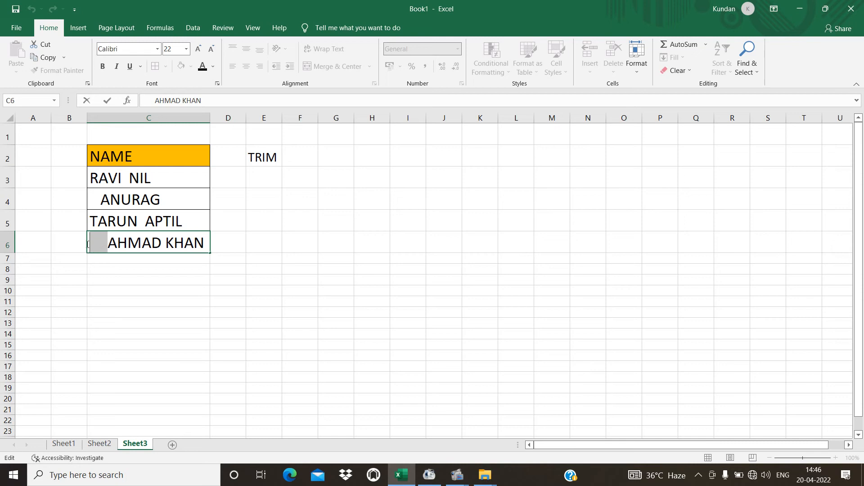
left_click(161, 245)
triple_click(166, 246)
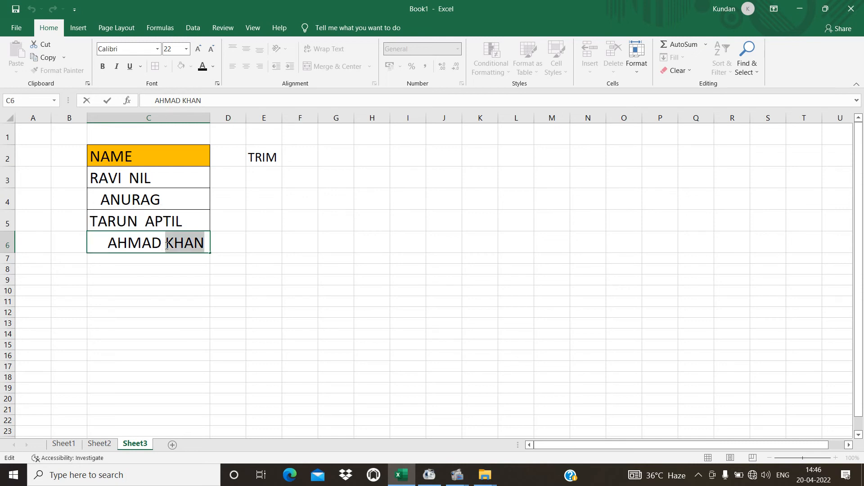
left_click(140, 221)
double_click(141, 220)
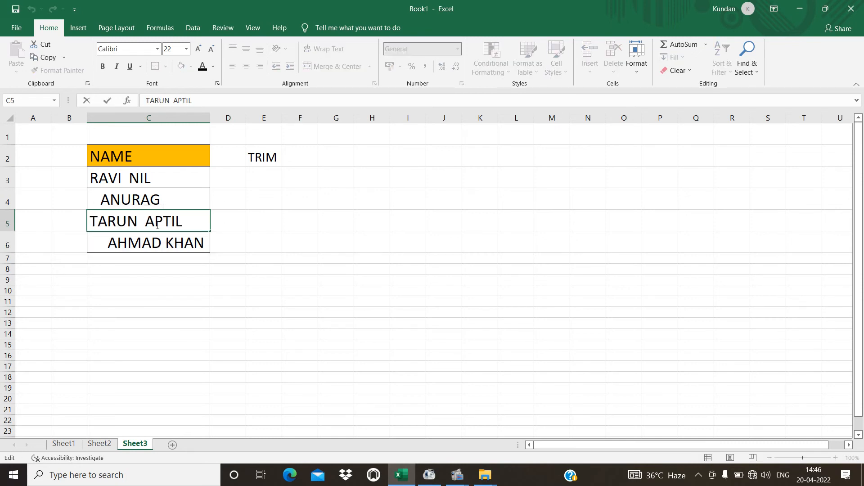
double_click(145, 221)
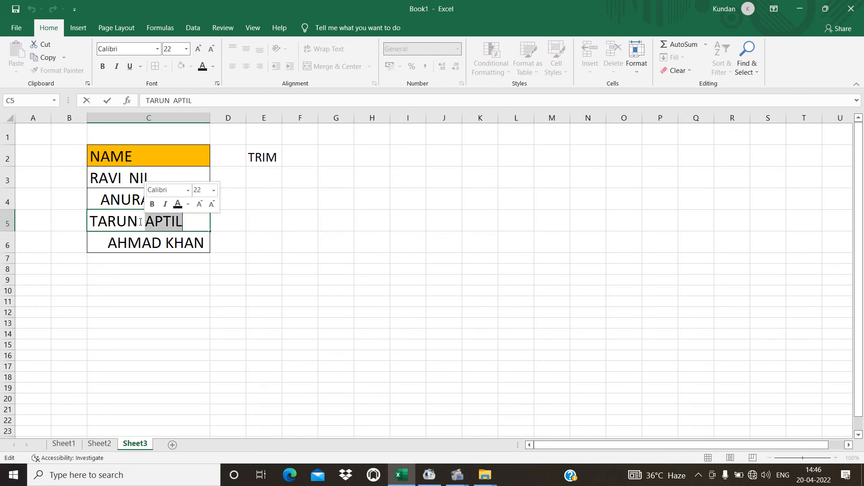
left_click(140, 221)
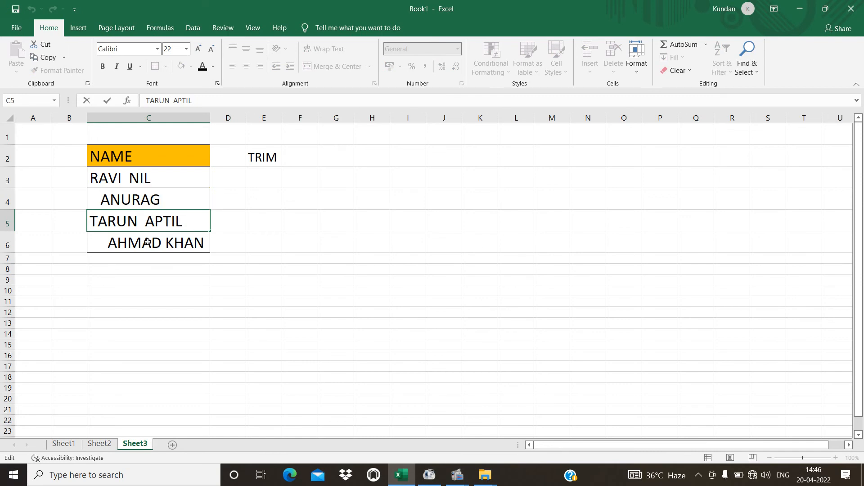
Recheck the spacing in C5 and C4, and enter the formula =TRIM(C3) in cell E3.
double_click(142, 222)
left_click(141, 222)
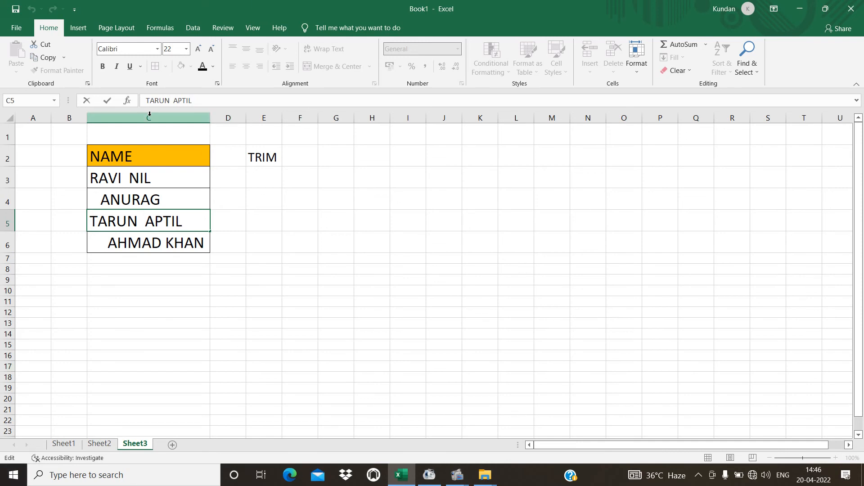
double_click(94, 191)
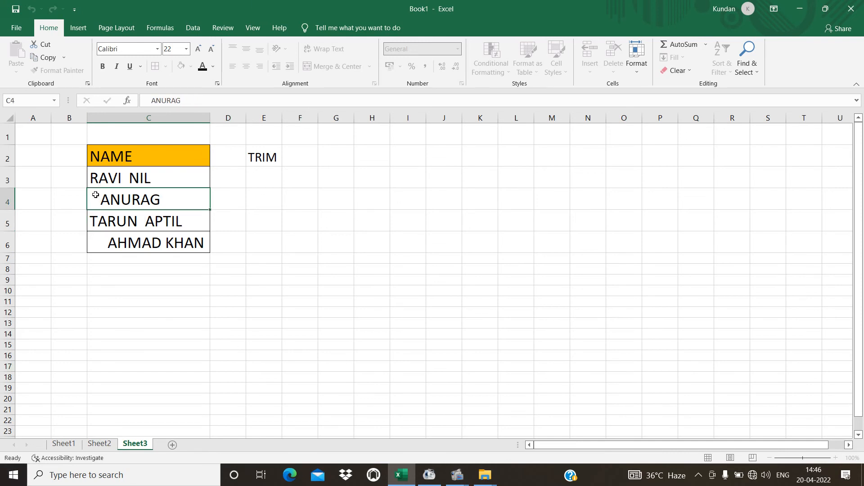
double_click(270, 175)
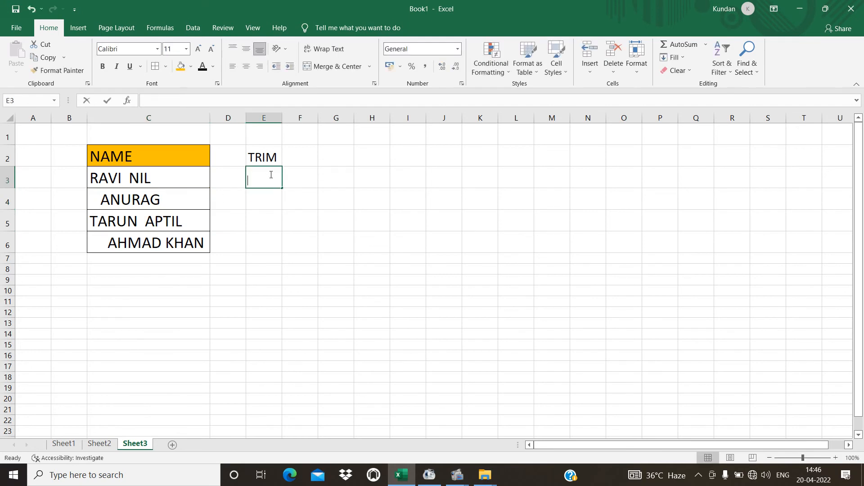
type("=TRIM")
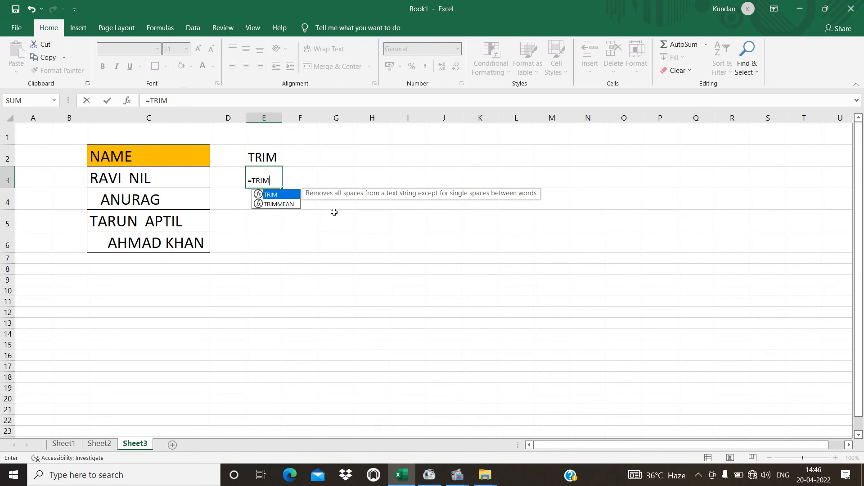
key("Tab")
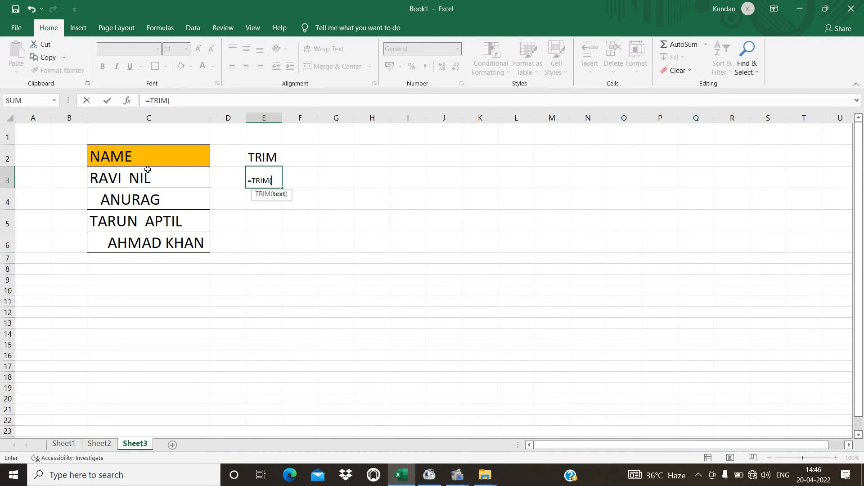
left_click(162, 177)
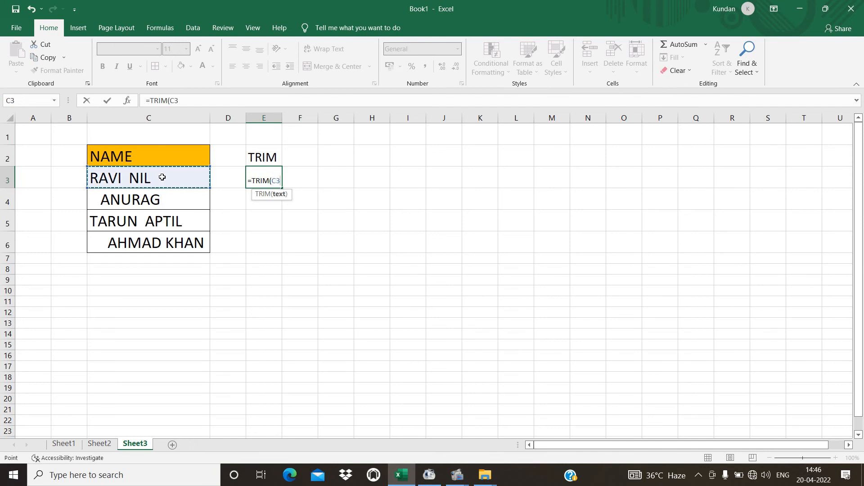
key("Return")
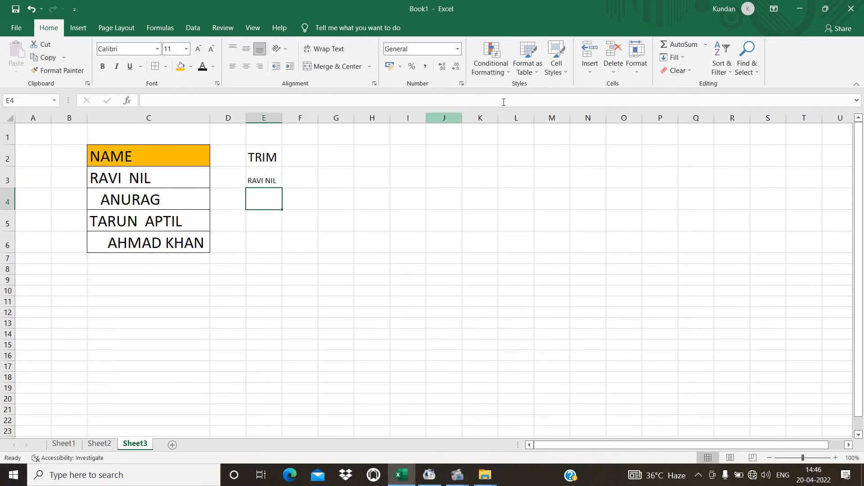
Compare the spacing between the words in C3 with the TRIM formula cell E3.
left_click(128, 182)
double_click(128, 181)
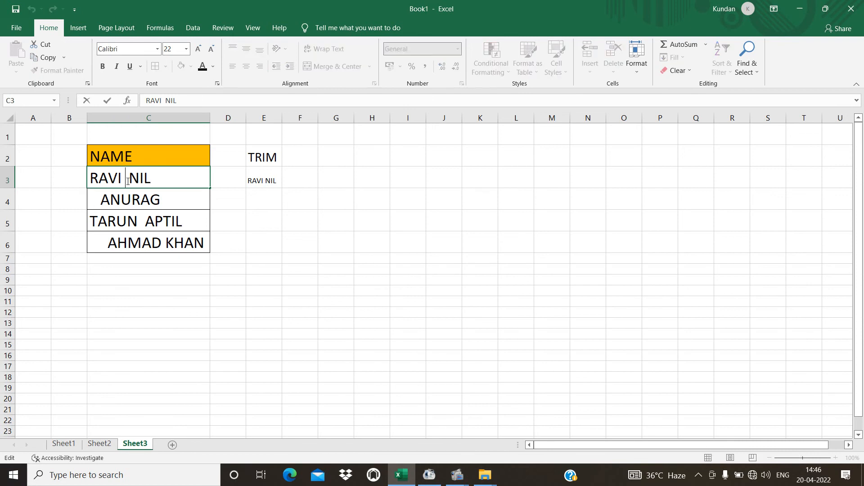
double_click(264, 180)
left_click(377, 190)
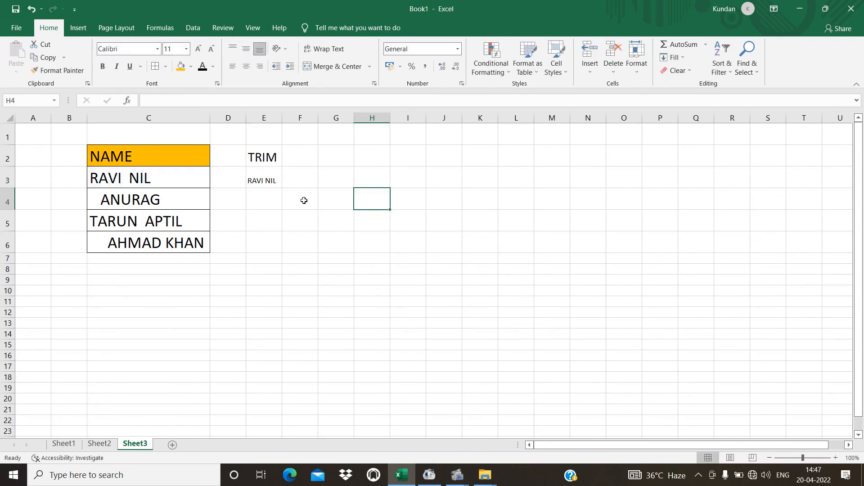
Set the font size of E3 to 18 and fit column E's width to its contents.
left_click(270, 180)
left_click(187, 50)
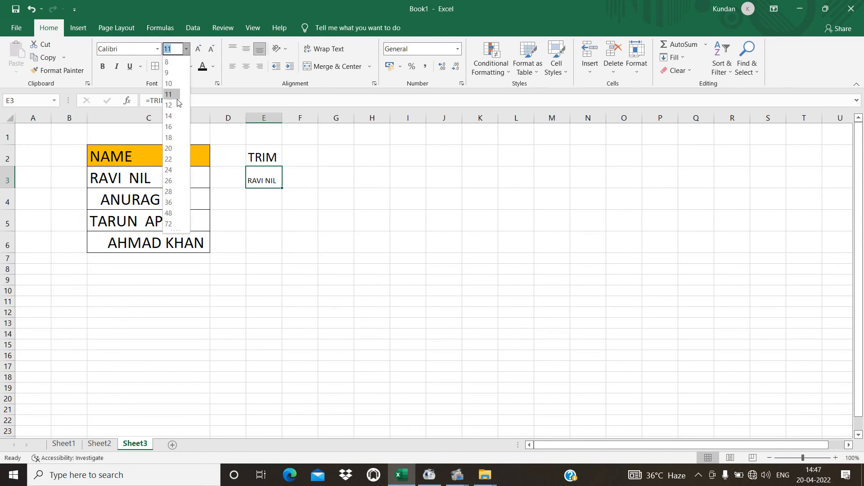
left_click(172, 135)
left_click(343, 220)
left_click(283, 181)
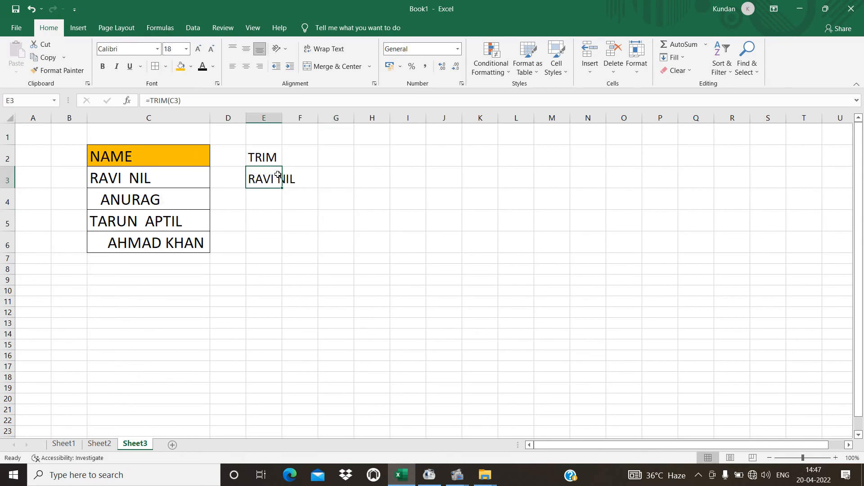
double_click(283, 117)
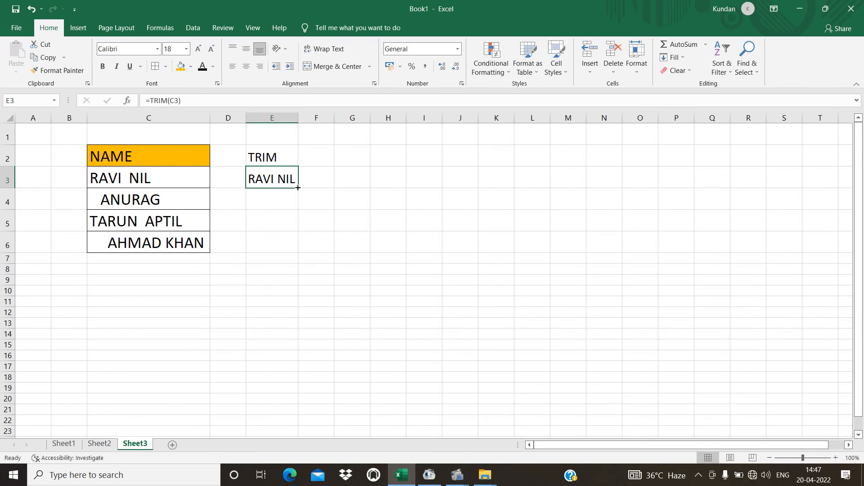
Copy the TRIM formula from E3 down through E6 and refit column E's width to the results.
left_click_drag(298, 187, 297, 252)
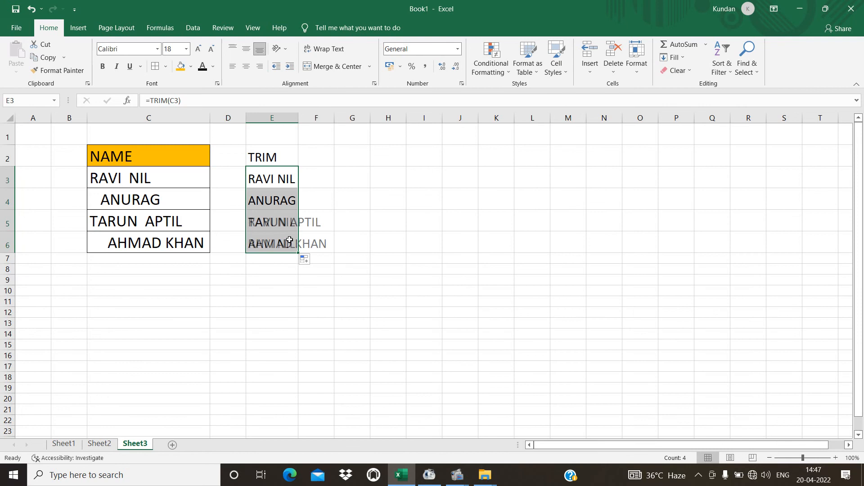
left_click(362, 217)
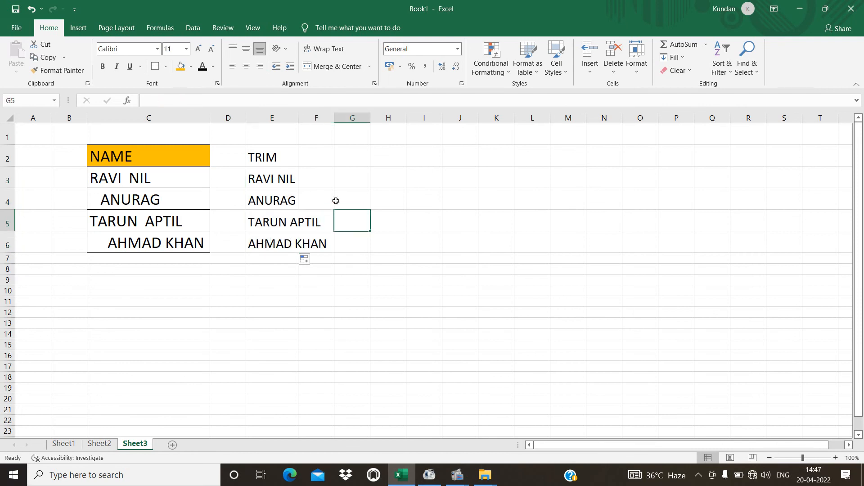
double_click(299, 118)
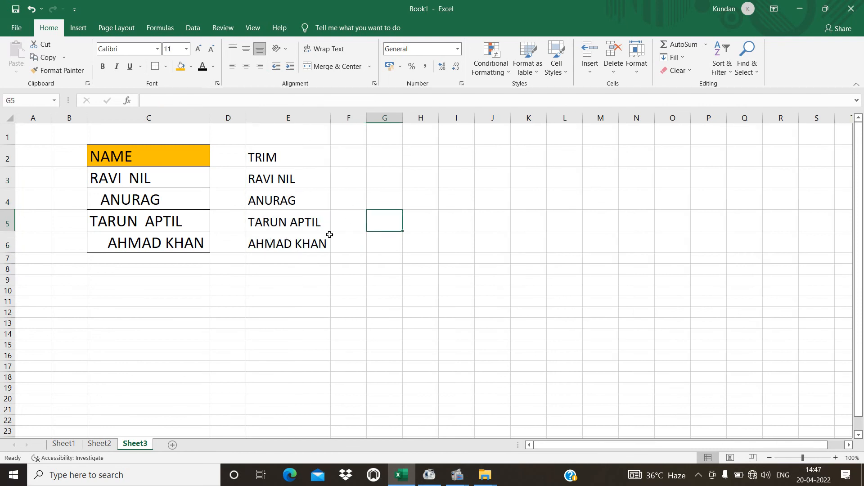
Compare the original names in C4, C5 and C6 with the TRIM results in column E.
left_click(102, 198)
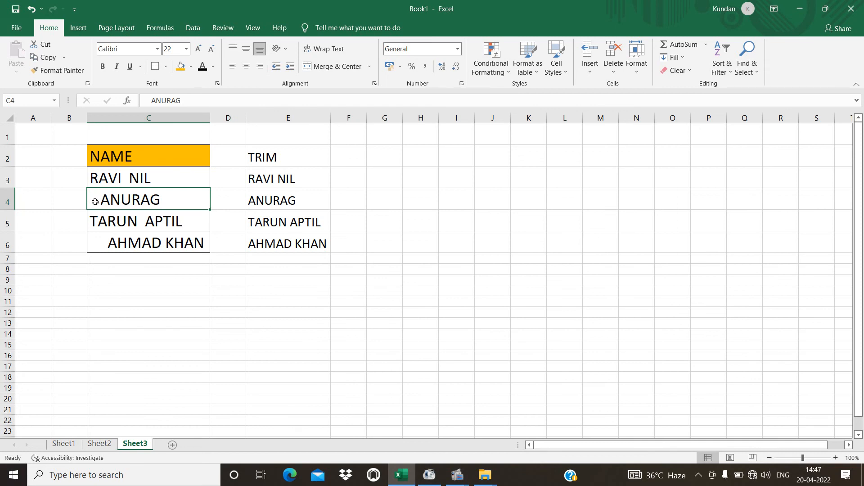
left_click(266, 198)
left_click(111, 245)
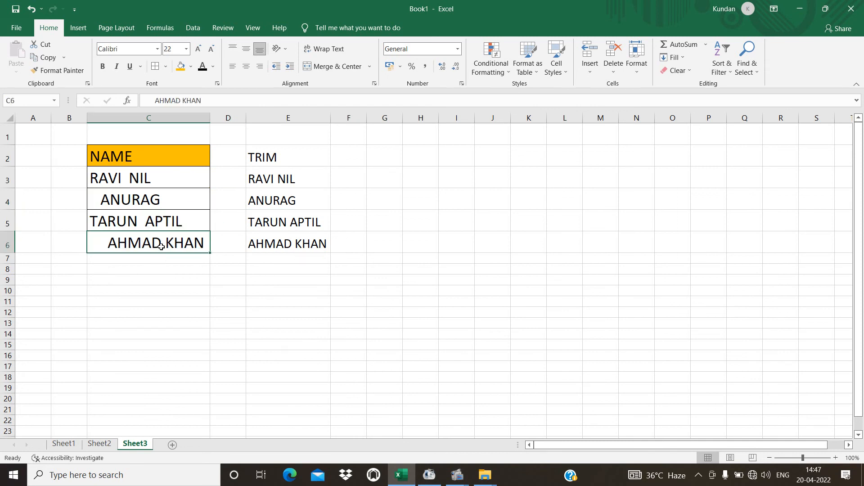
left_click(253, 241)
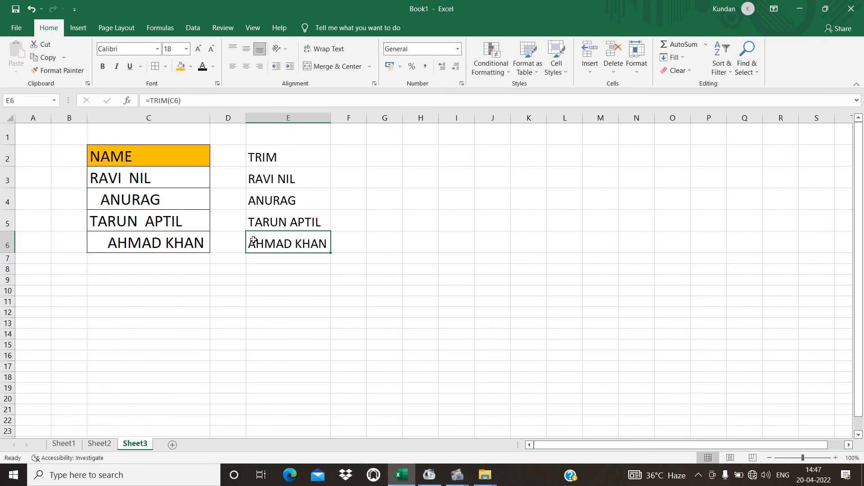
double_click(141, 222)
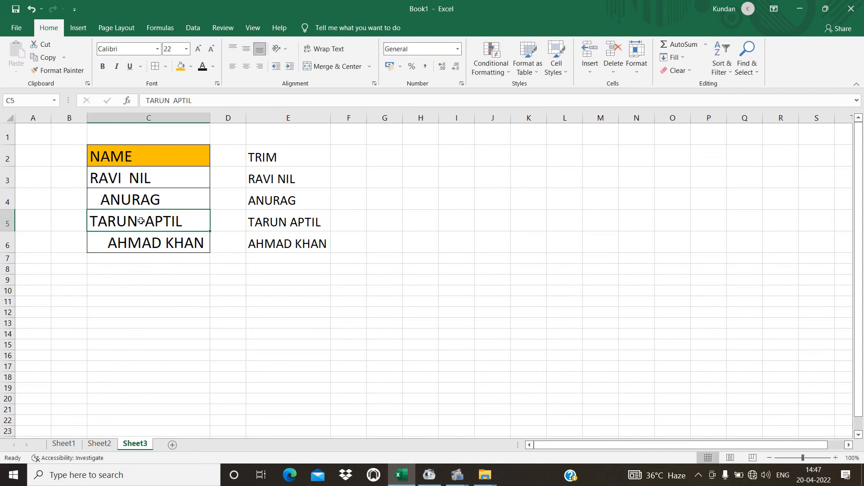
left_click(289, 234)
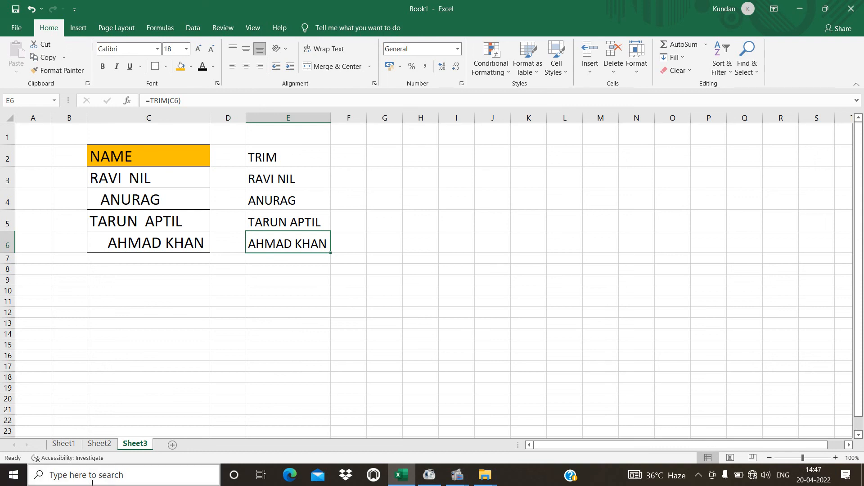
left_click(283, 178)
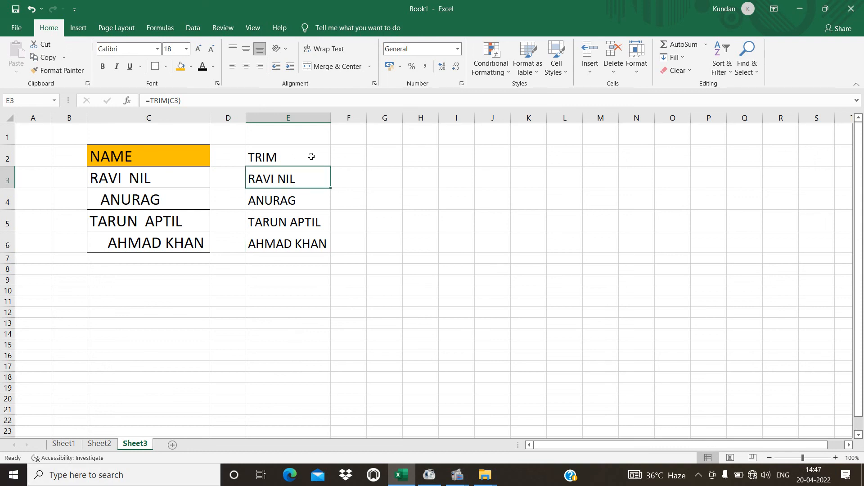
left_click(308, 156)
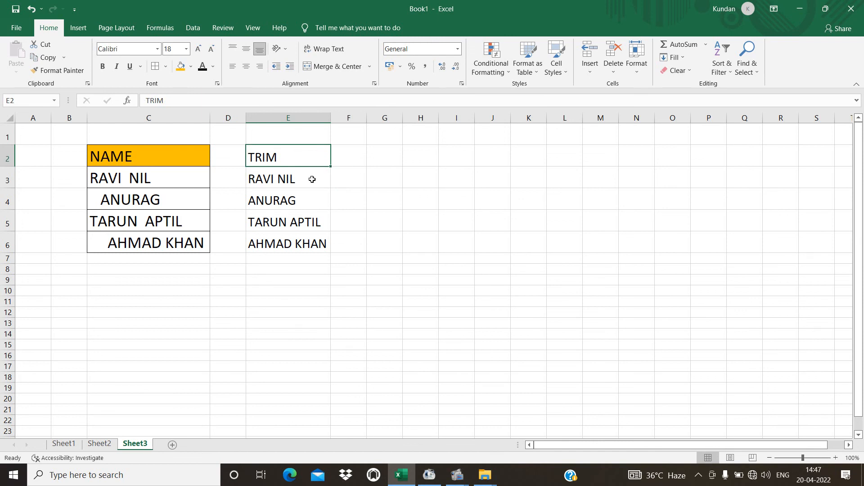
Clear the TRIM results in E3:E6 and replace the heading in E2 with LEN.
left_click_drag(311, 178, 318, 235)
key("Delete")
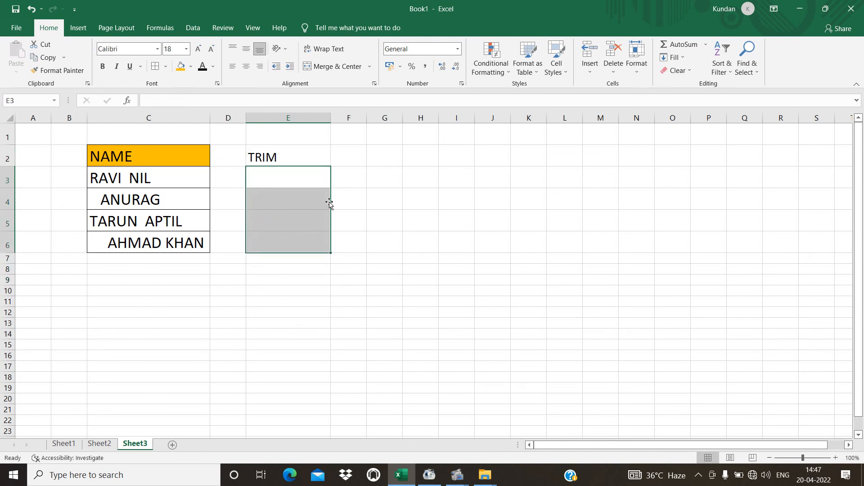
left_click(296, 154)
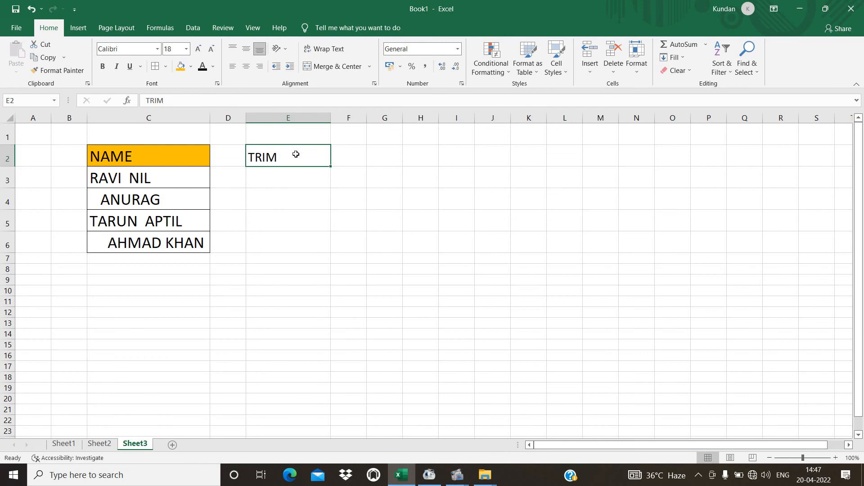
type("LEN")
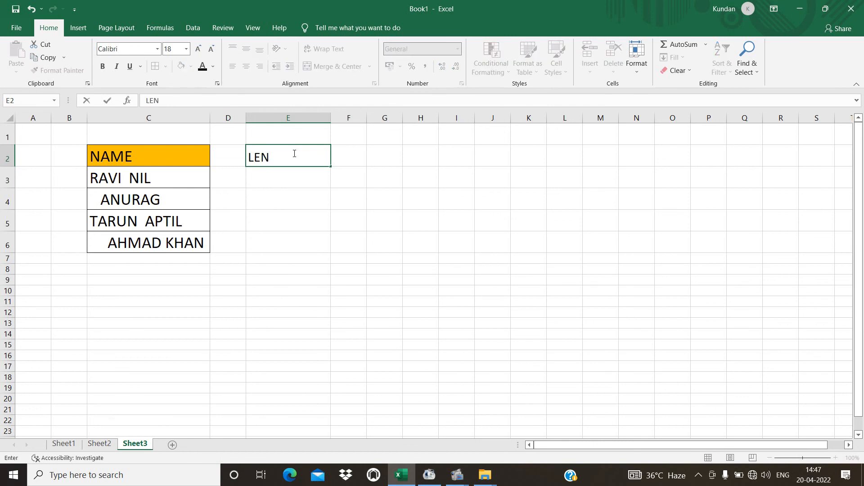
left_click(276, 178)
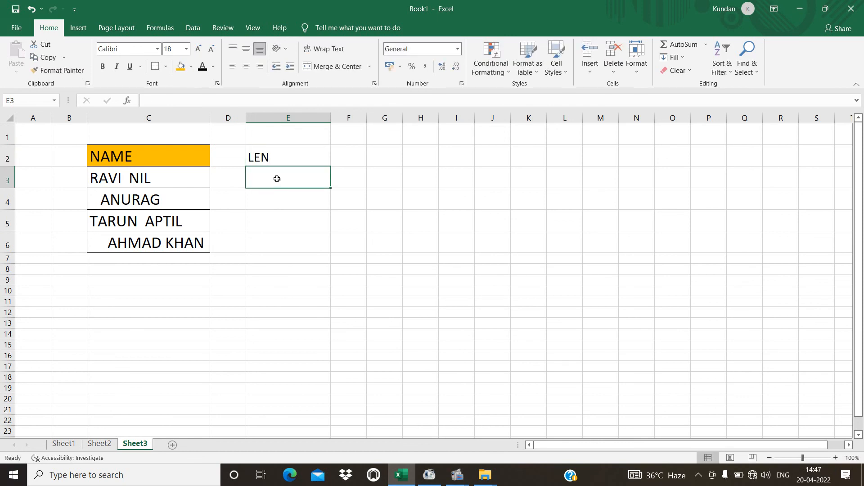
Enter the formula =LEN(C3) in cell E3 to count the characters of the first name entry.
left_click(165, 180)
left_click(289, 174)
type("=")
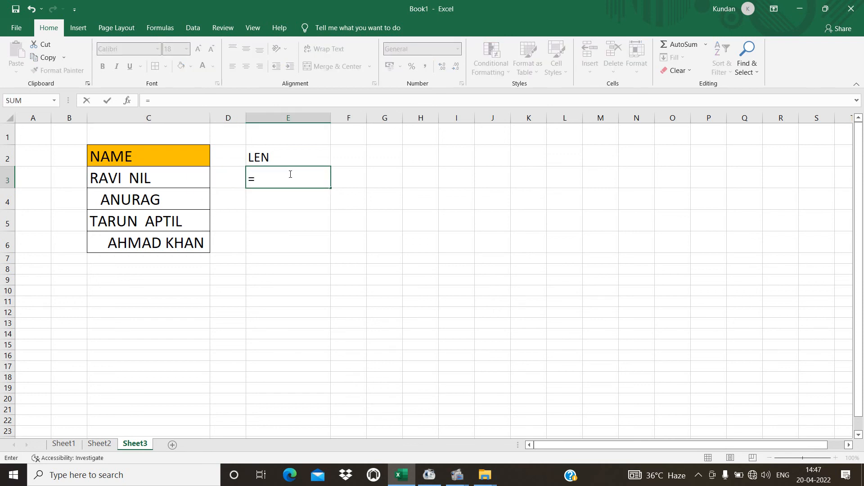
type("LE")
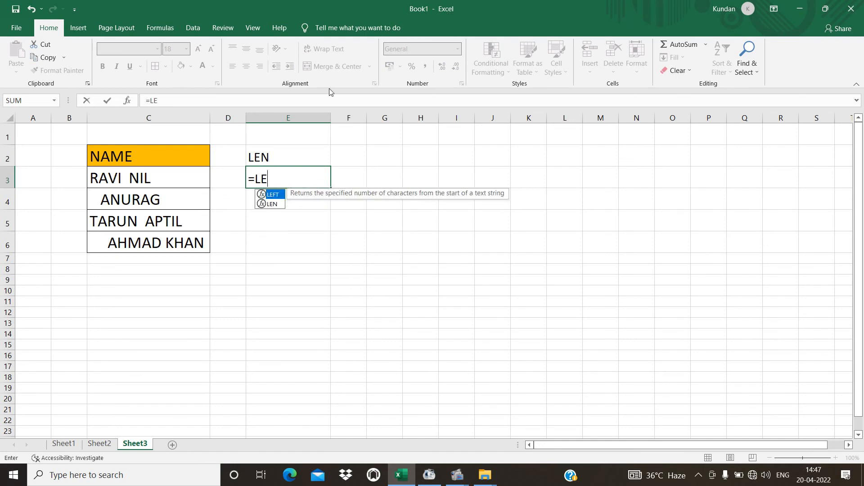
key("Down")
key("Tab")
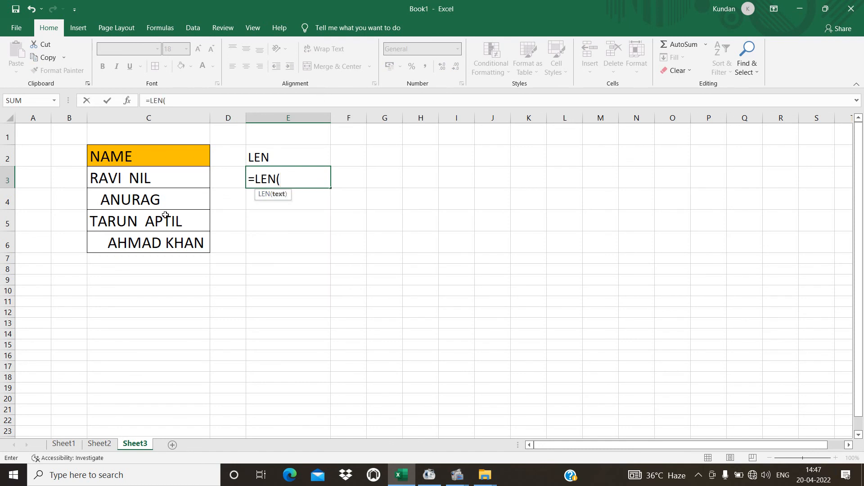
left_click(203, 183)
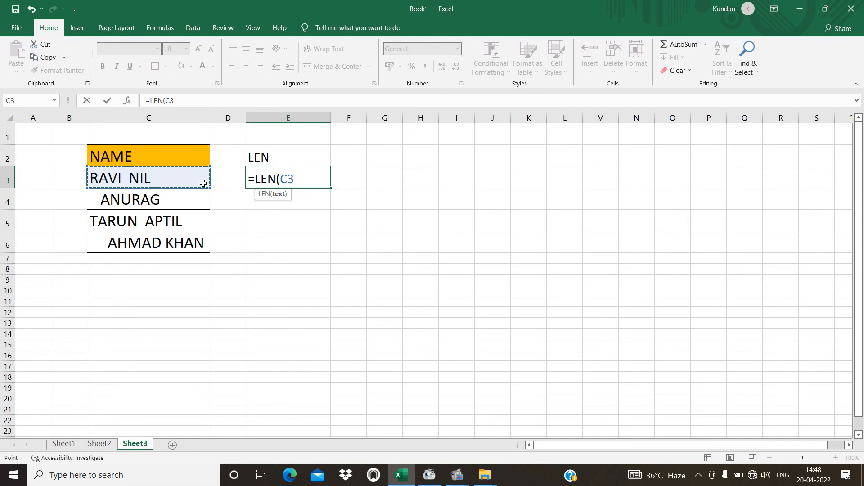
key("Return")
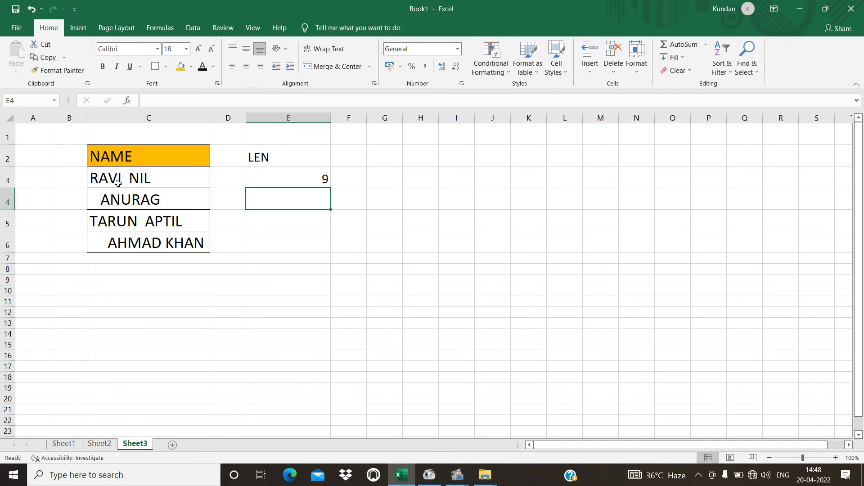
Examine the letters and spaces in C3 against the LEN formula in E3.
double_click(123, 183)
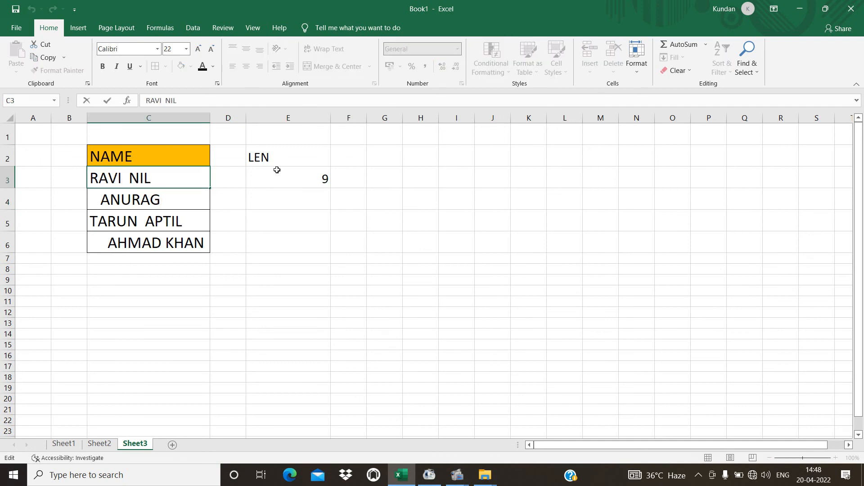
key("Right")
key("Right")
double_click(325, 181)
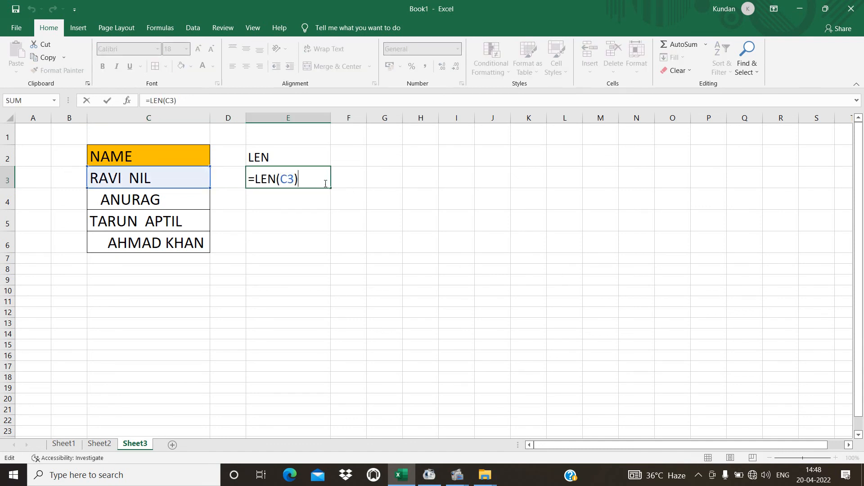
key("Return")
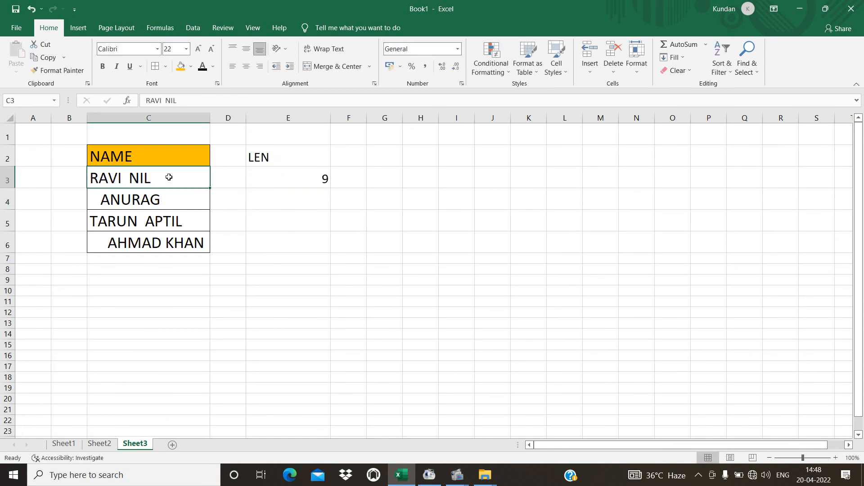
Shorten the entry in C3 to the first name only, removing the second word and the spaces before it.
double_click(171, 177)
key("BackSpace")
key("BackSpace")
key("BackSpace")
key("BackSpace")
key("BackSpace")
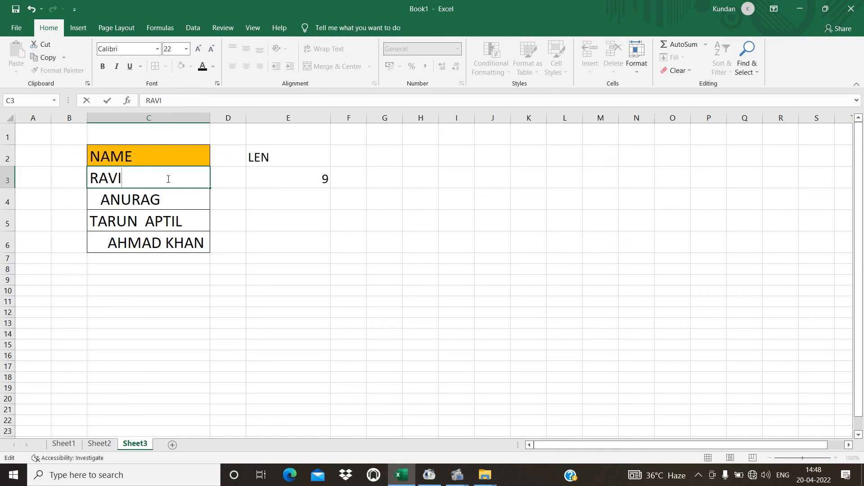
key("Return")
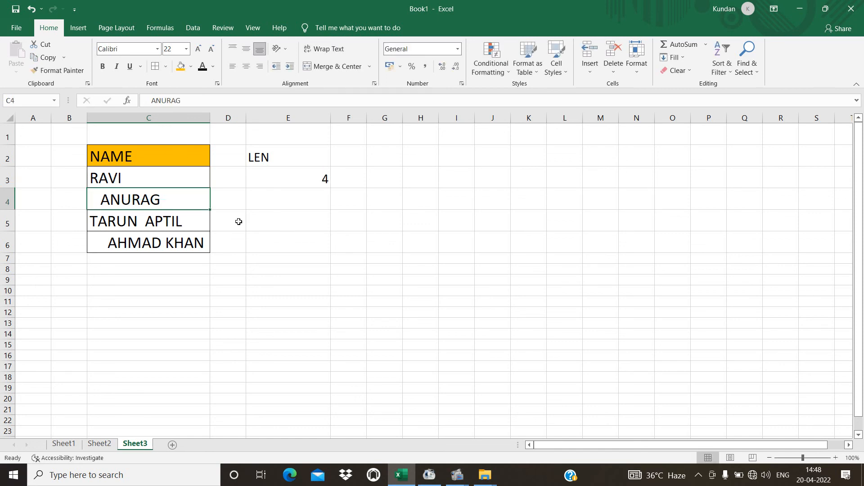
left_click(239, 221)
left_click(140, 180)
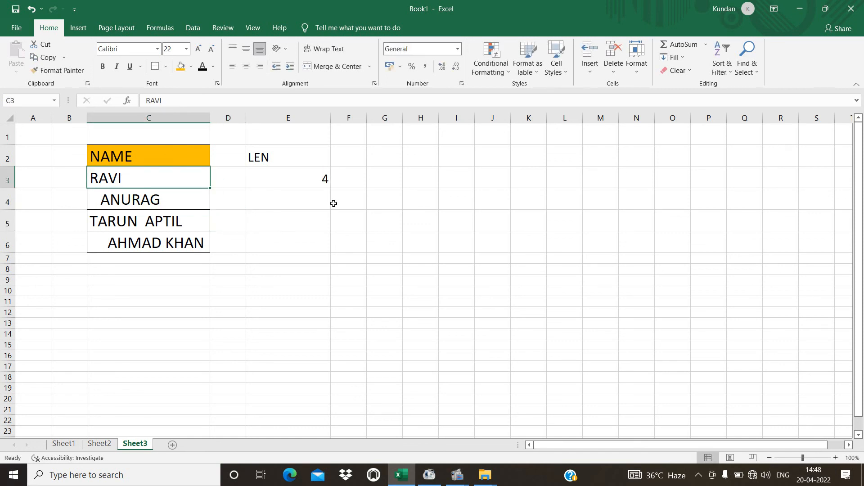
Copy the LEN formula from E3 down through E6 to count the characters of the remaining names.
left_click(310, 186)
left_click_drag(331, 188, 331, 250)
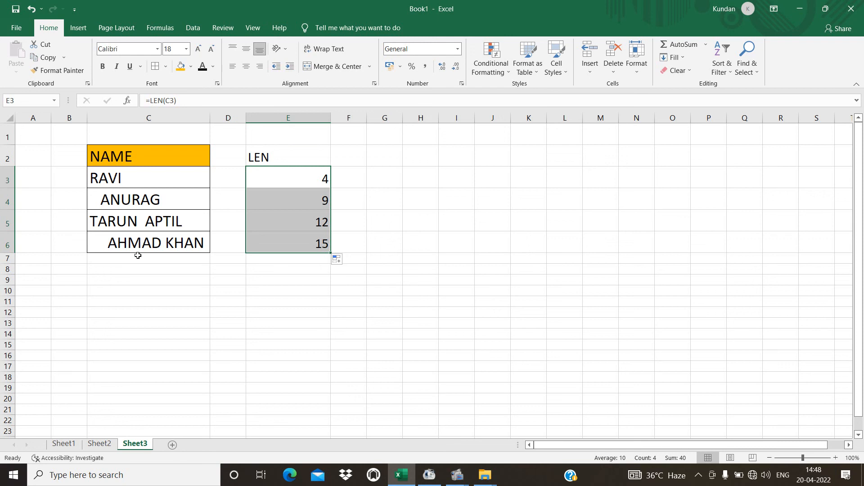
key("Right")
key("Right")
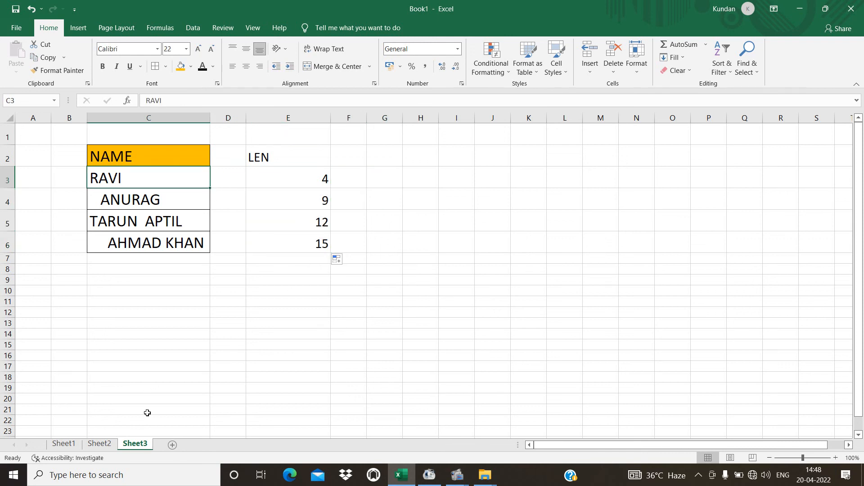
Review the list of functions on Sheet1, then view the marks table on Sheet2.
left_click(63, 444)
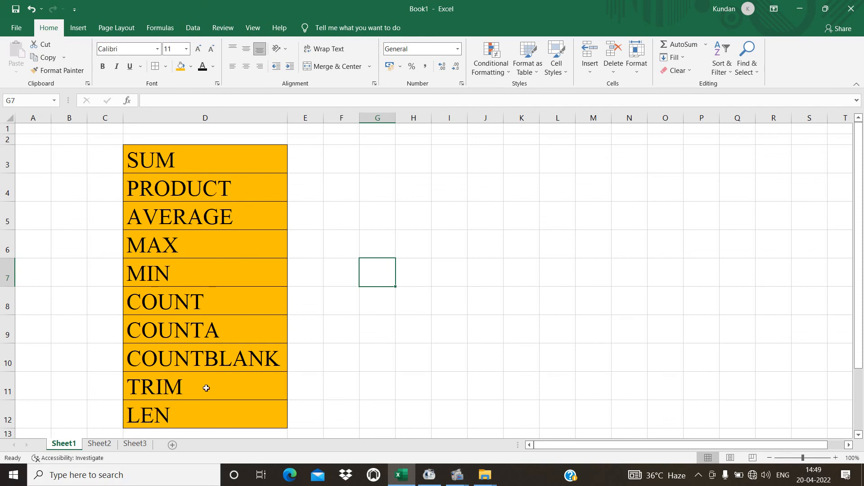
left_click(99, 444)
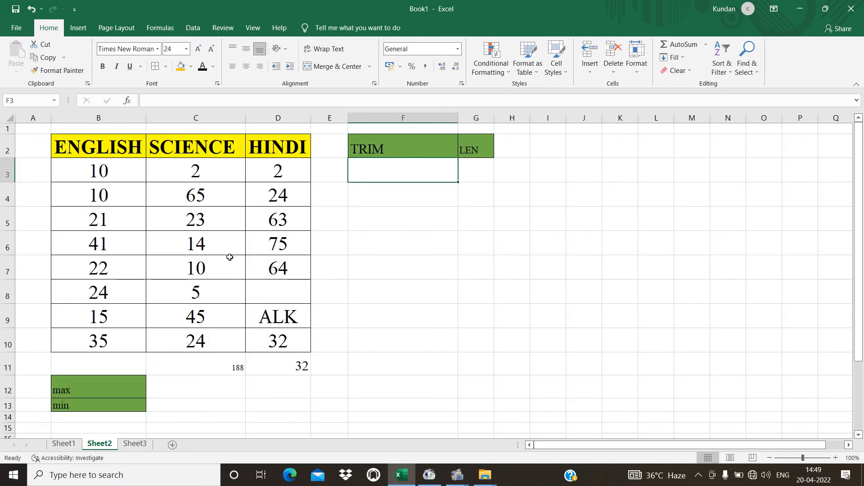